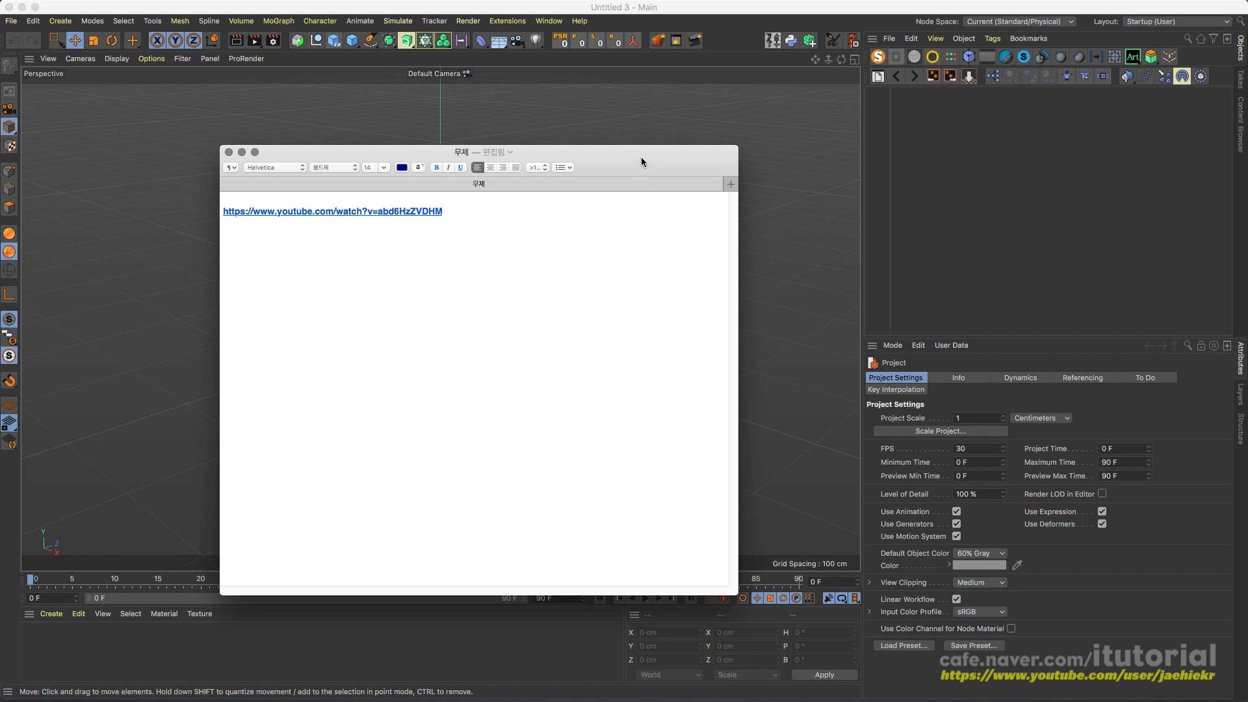
pyautogui.moveTo(641, 162); pyautogui.dragTo(644, 168)
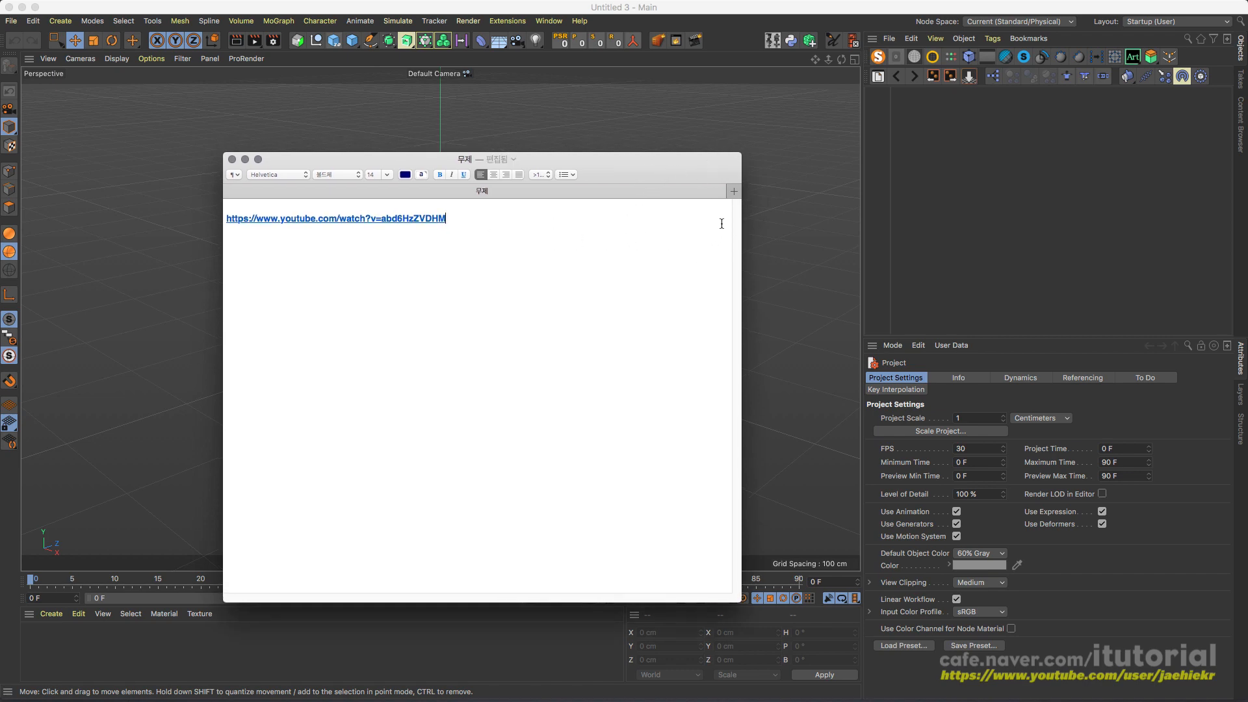
pyautogui.moveTo(648, 164); pyautogui.dragTo(649, 171)
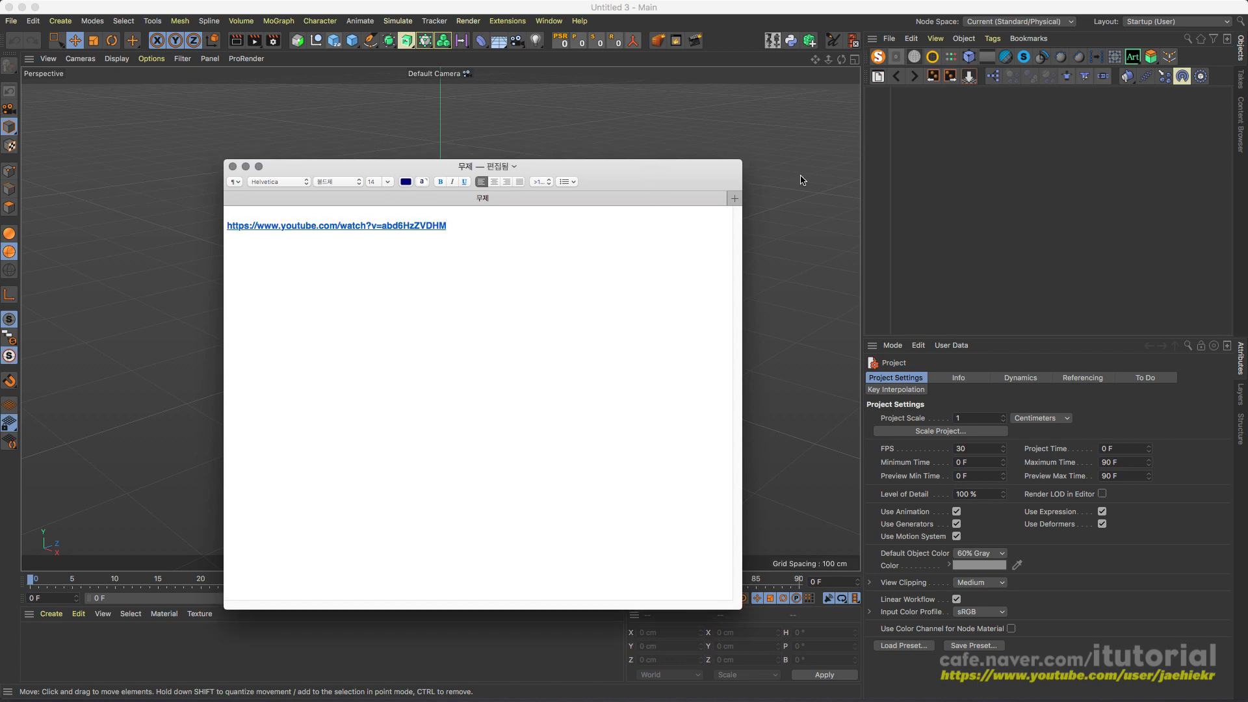
pyautogui.click(905, 133)
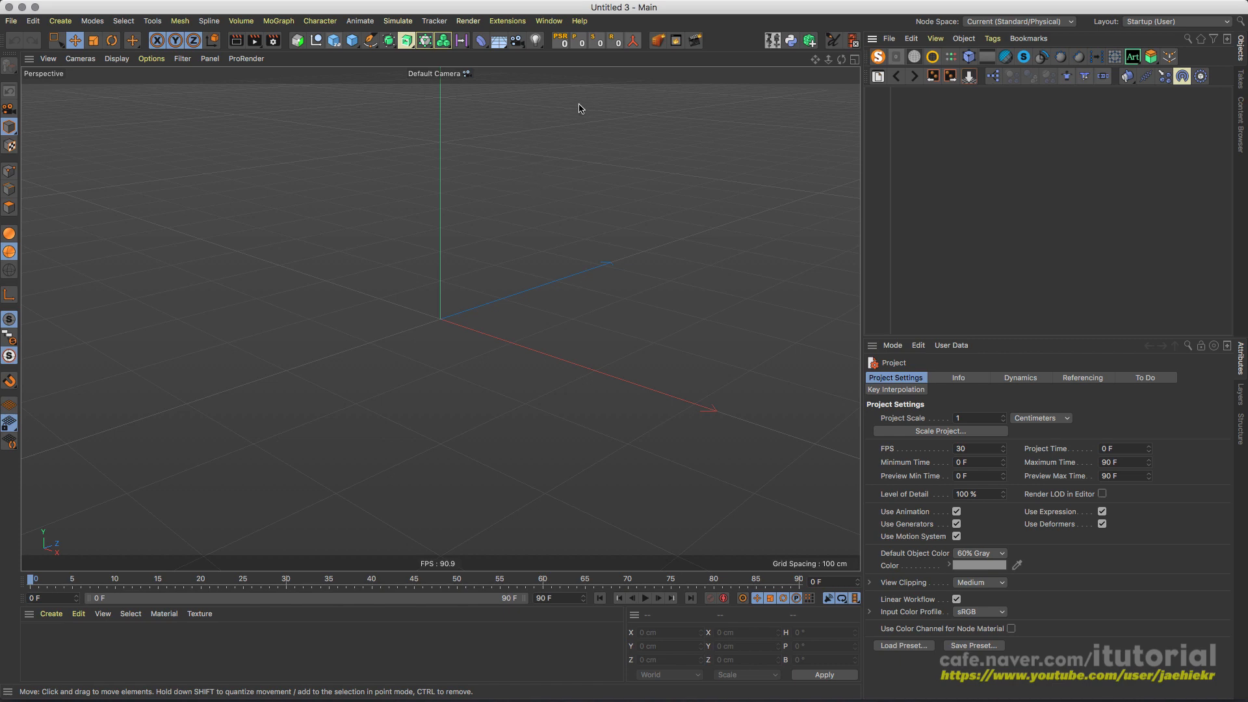
# Step: Create a Null object with an XPresso tag and position its XPresso Editor window over the viewport
pyautogui.click(318, 44)
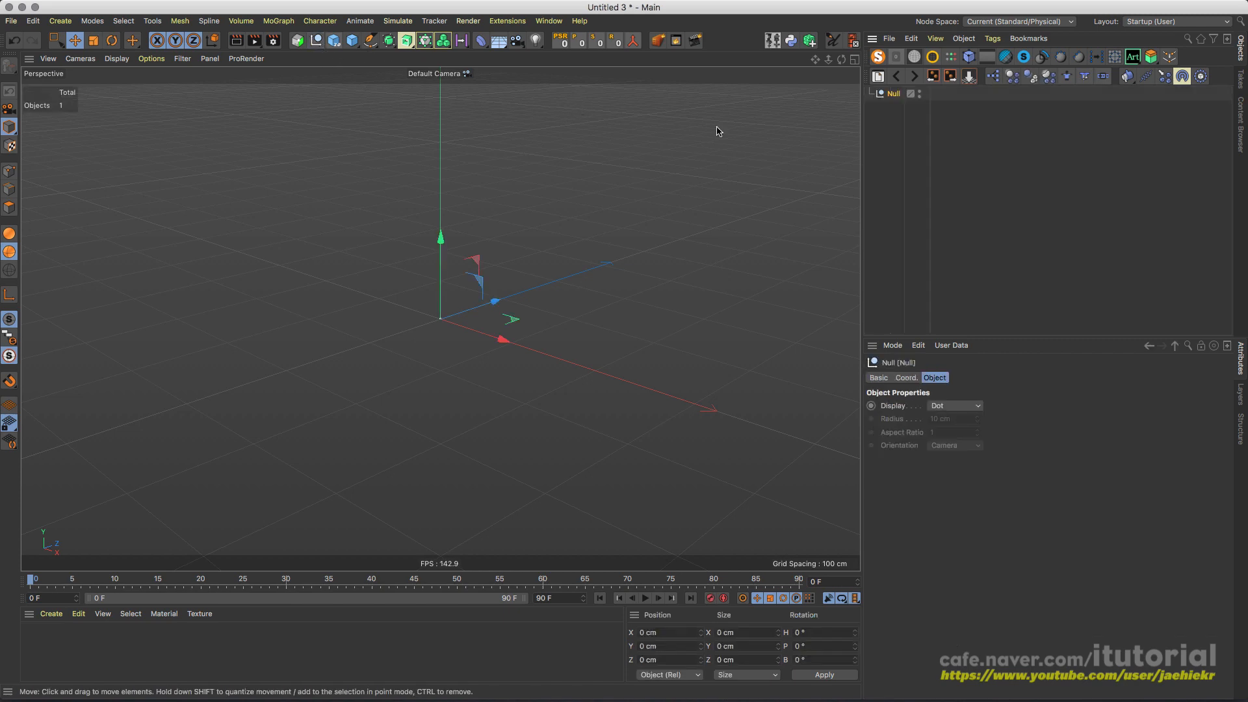
pyautogui.click(888, 109)
pyautogui.click(891, 96)
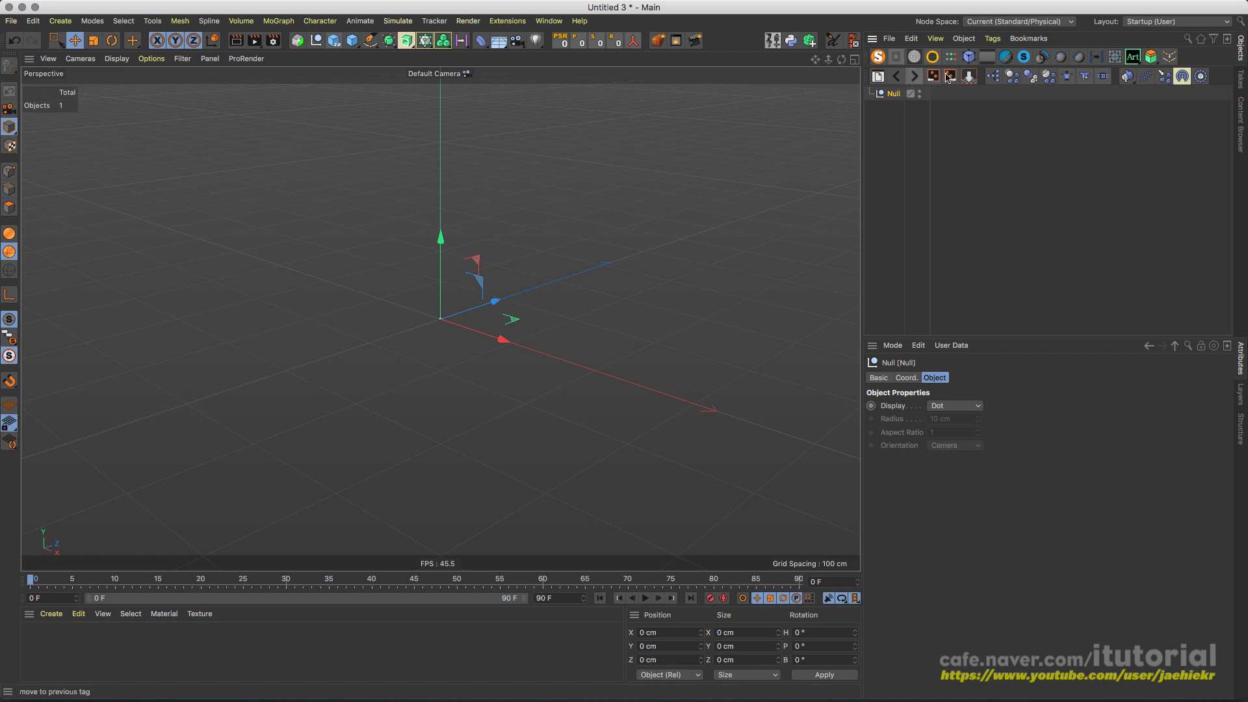
pyautogui.click(992, 78)
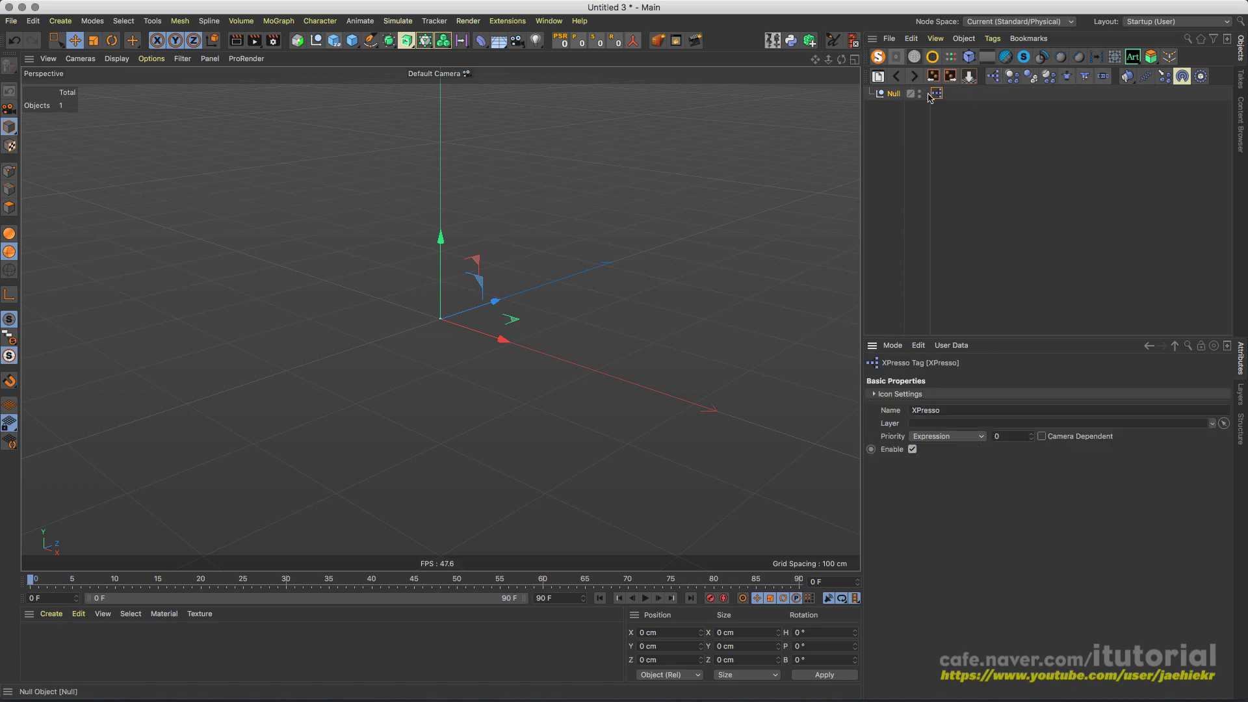
pyautogui.moveTo(837, 95); pyautogui.dragTo(610, 249)
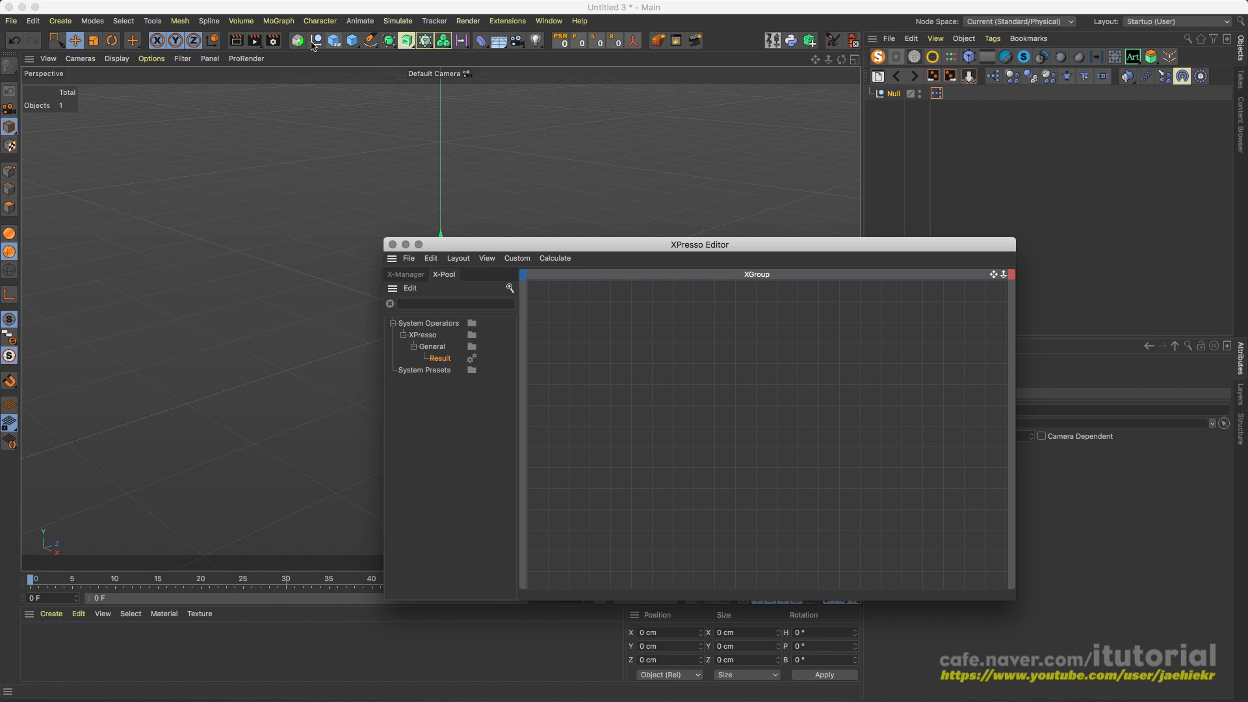
# Step: Create a MoGraph Shader effector and place it as a node in the XPresso graph
pyautogui.click(278, 21)
pyautogui.moveTo(318, 40)
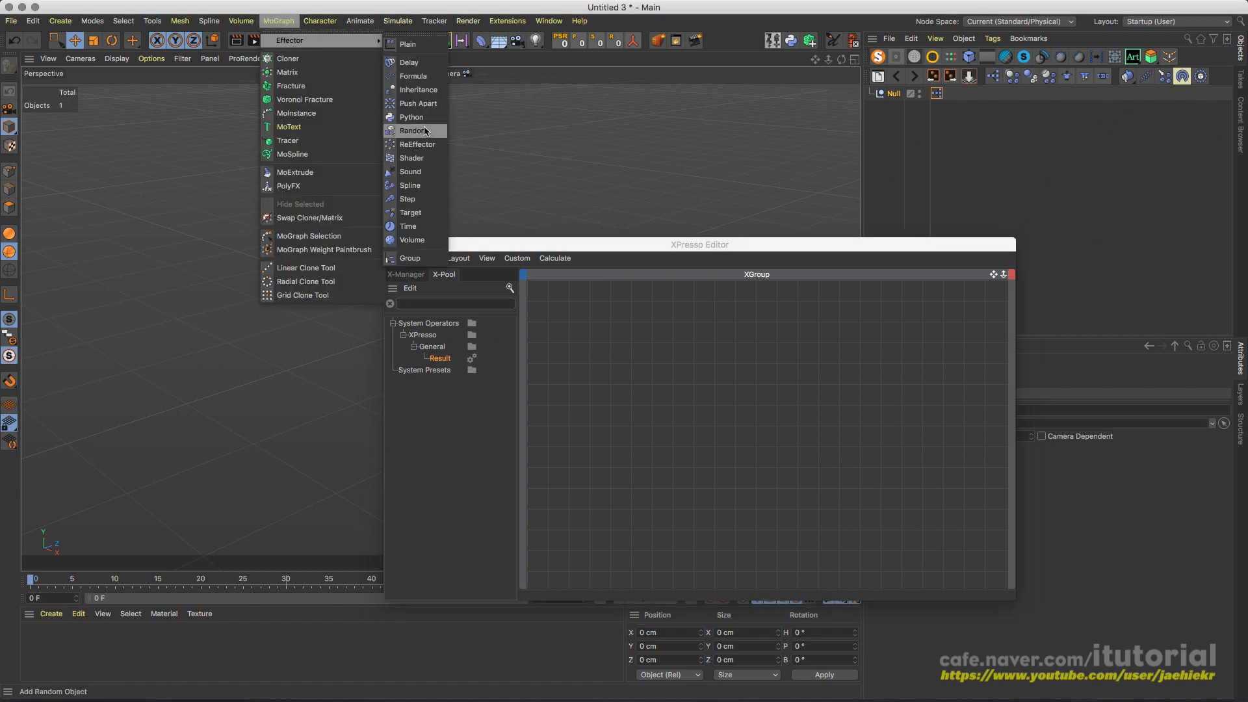
pyautogui.click(411, 158)
pyautogui.moveTo(899, 99); pyautogui.dragTo(622, 346)
# Step: Add a Motion Graphics Sample node and link the Shader node's Object output to its Effector input
pyautogui.rightClick(686, 340)
pyautogui.moveTo(702, 341)
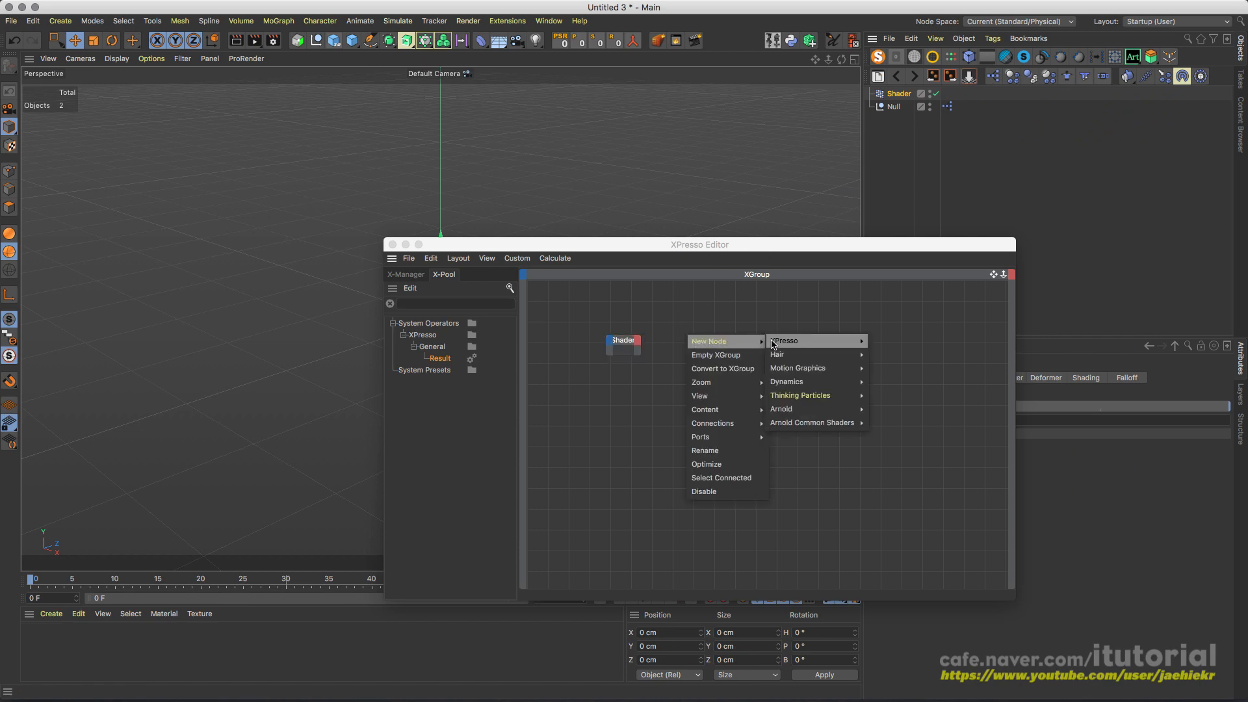
pyautogui.moveTo(820, 375)
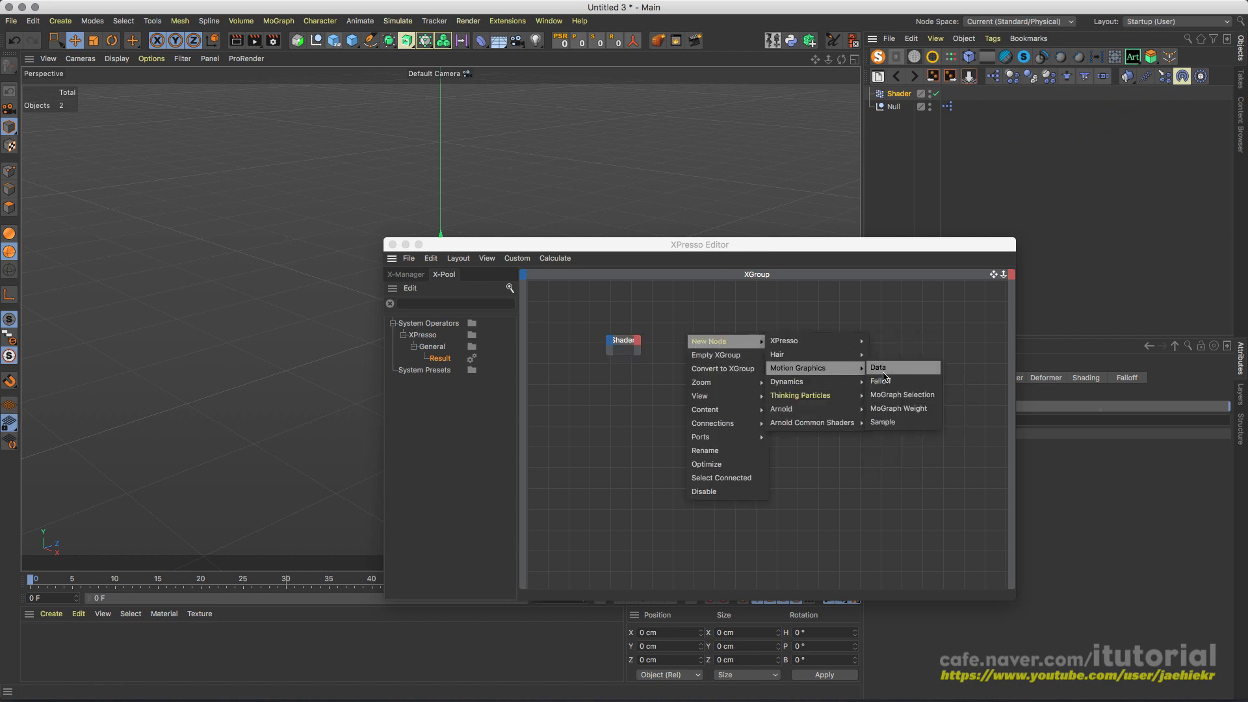
pyautogui.click(896, 423)
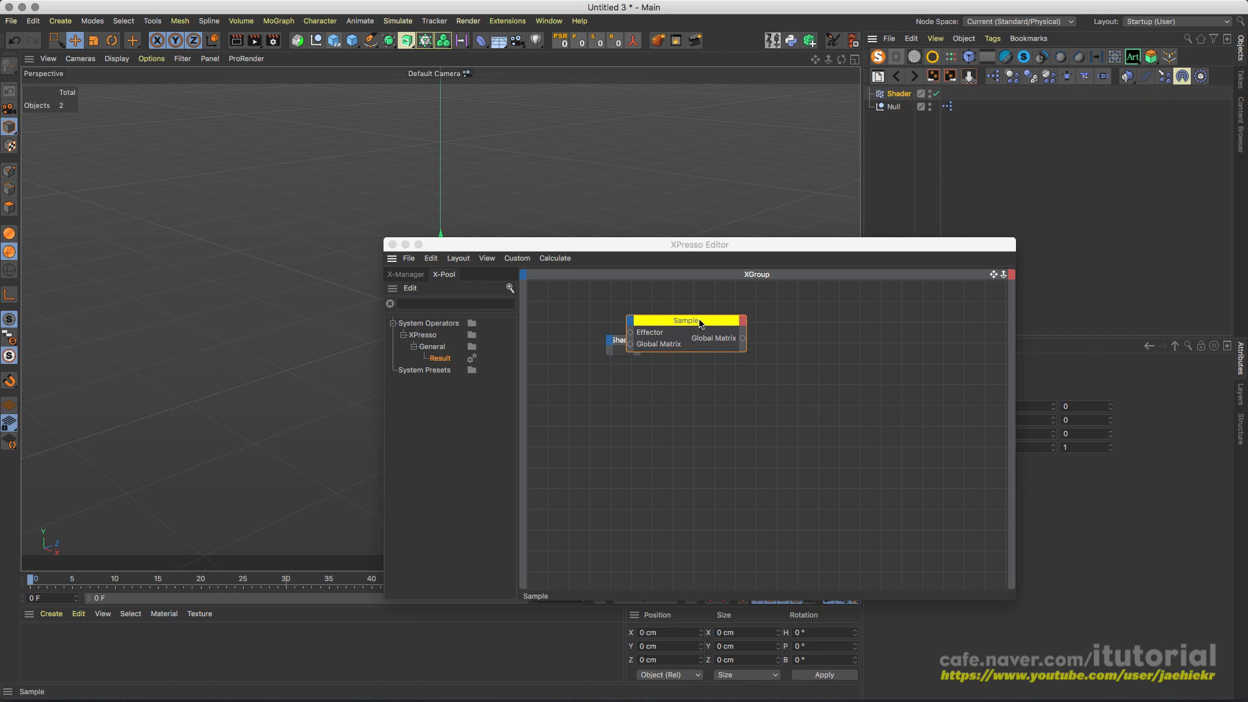
pyautogui.moveTo(729, 348); pyautogui.dragTo(815, 361)
pyautogui.moveTo(715, 345); pyautogui.dragTo(636, 341)
pyautogui.click(674, 444)
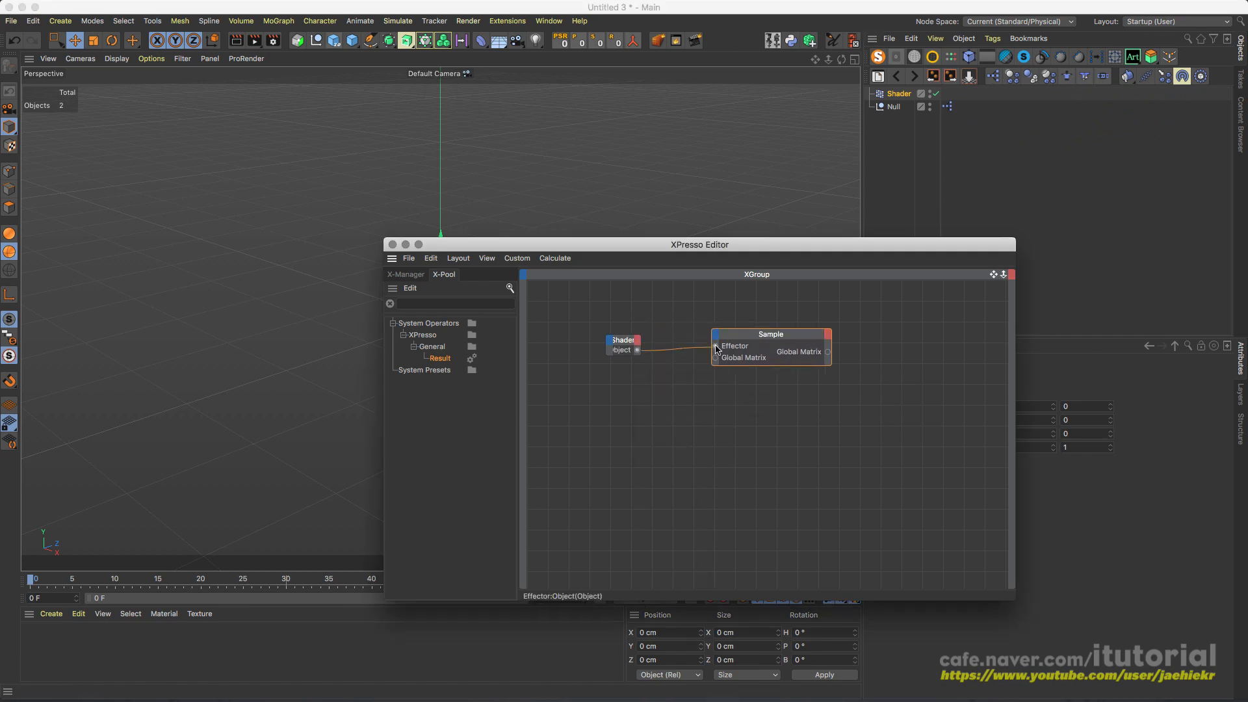
# Step: Reposition the XPresso Editor window and space out the Shader and Sample nodes, leaving room after Sample
pyautogui.moveTo(771, 335); pyautogui.dragTo(739, 359)
pyautogui.moveTo(784, 254); pyautogui.dragTo(531, 216)
pyautogui.moveTo(484, 318); pyautogui.dragTo(490, 318)
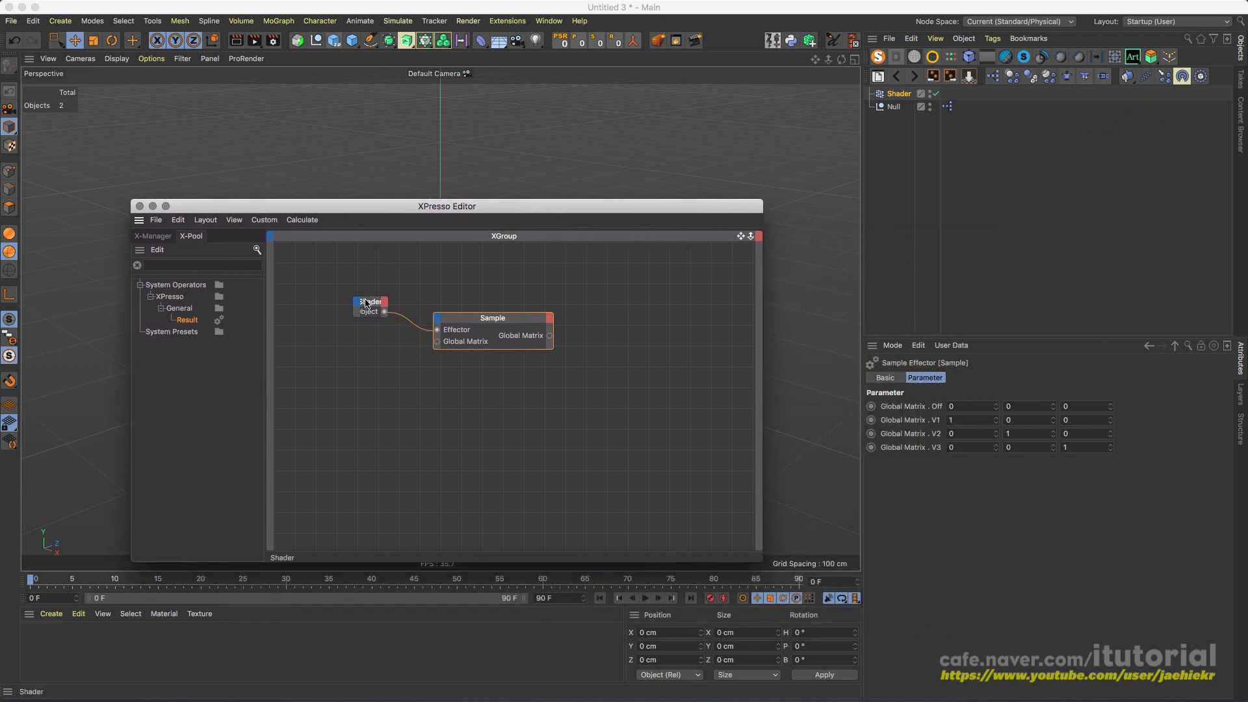
pyautogui.moveTo(350, 313); pyautogui.dragTo(308, 310)
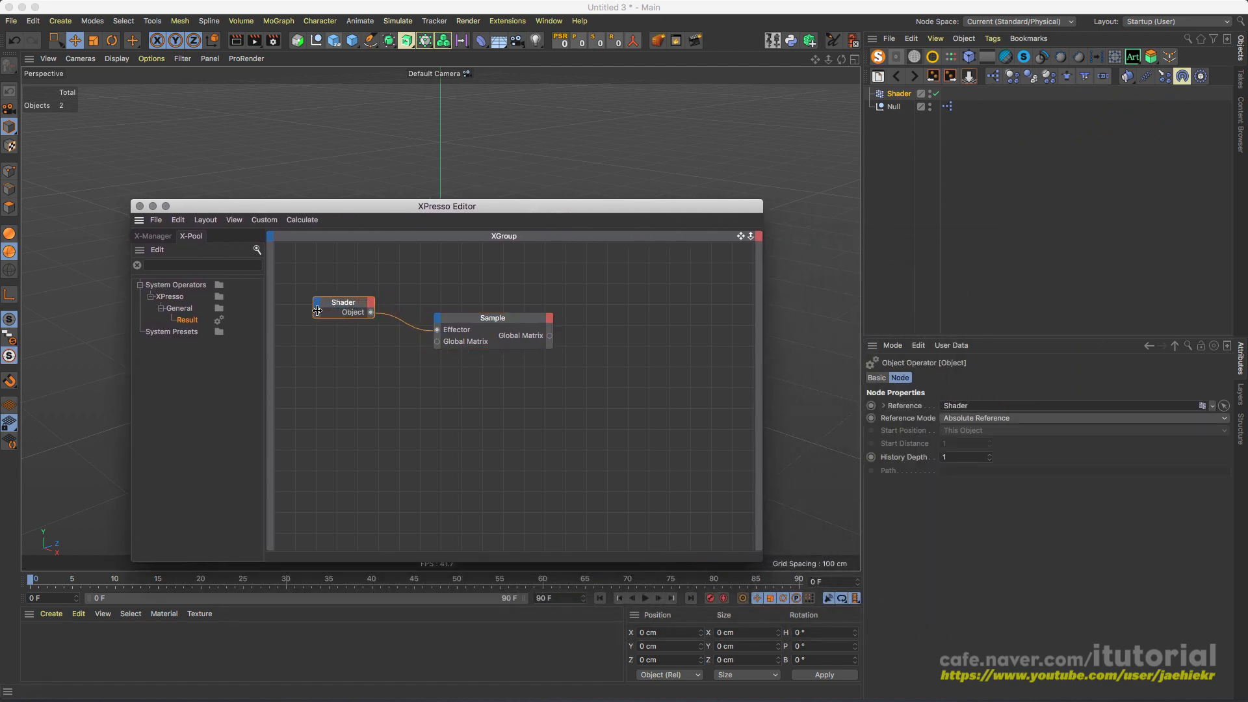
pyautogui.click(483, 319)
pyautogui.moveTo(483, 320); pyautogui.dragTo(475, 319)
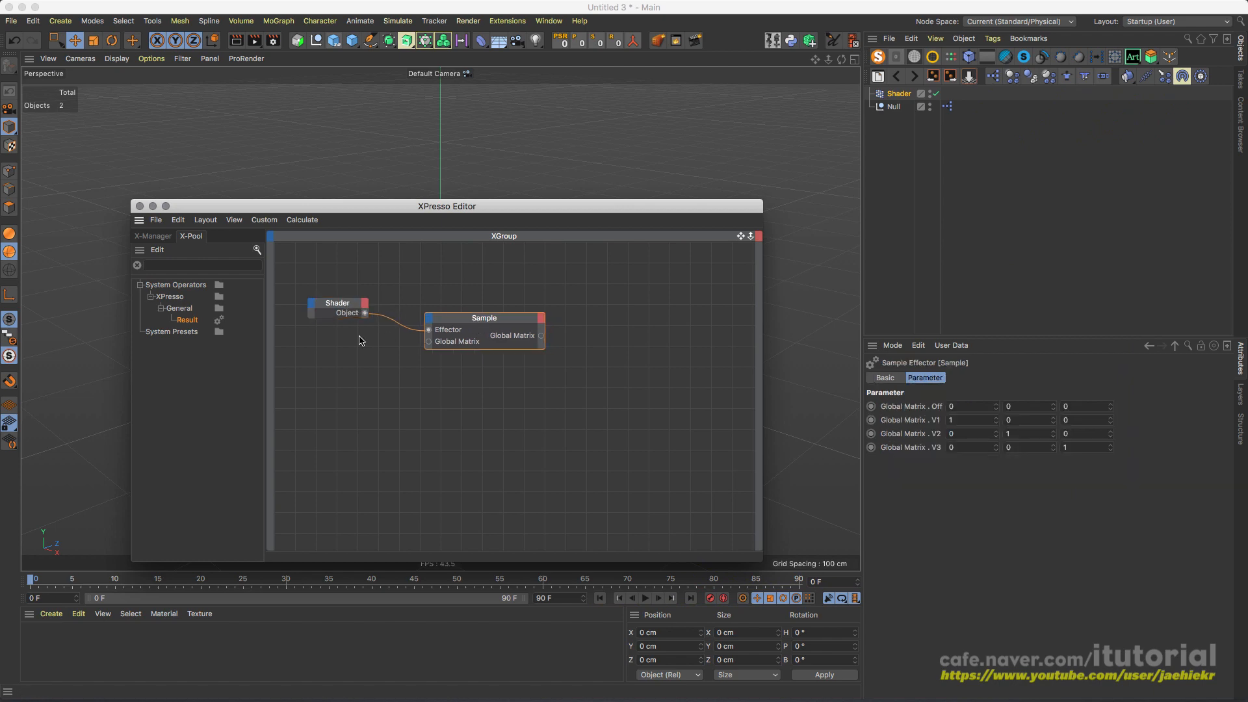
# Step: Add a Result node and feed it from a new Strength output port on the Sample node
pyautogui.moveTo(187, 323); pyautogui.dragTo(641, 281)
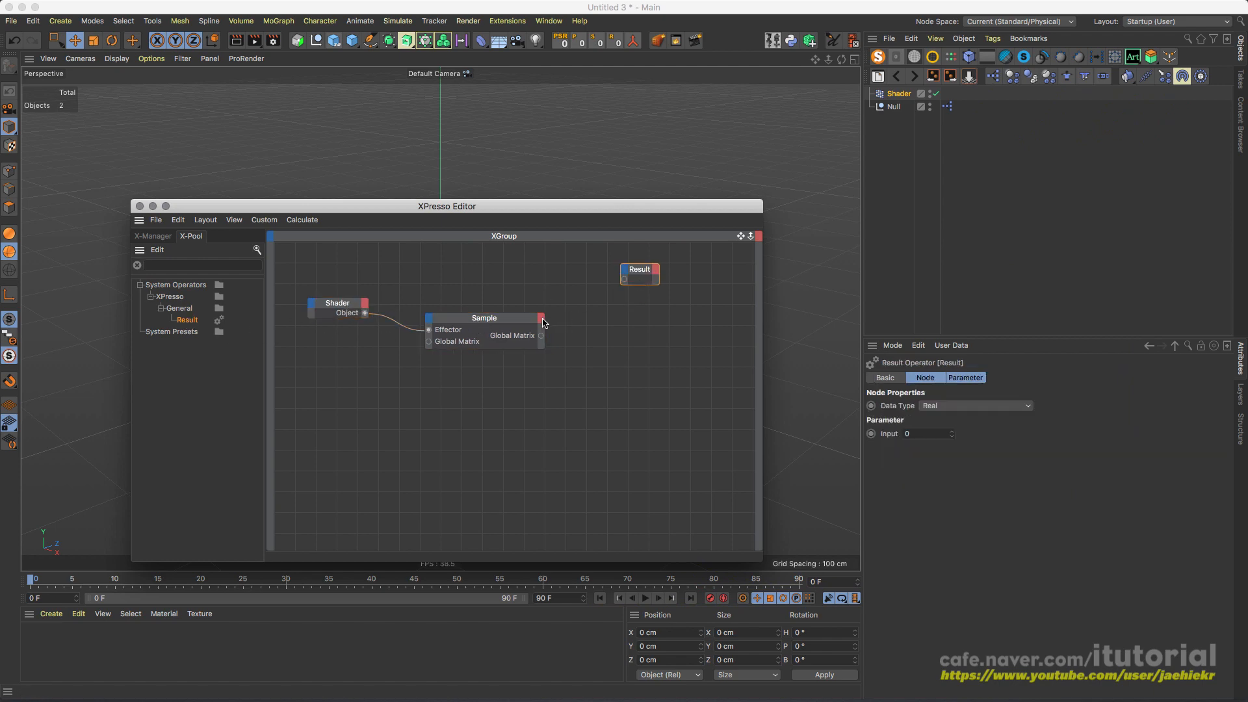
pyautogui.click(540, 317)
pyautogui.click(577, 354)
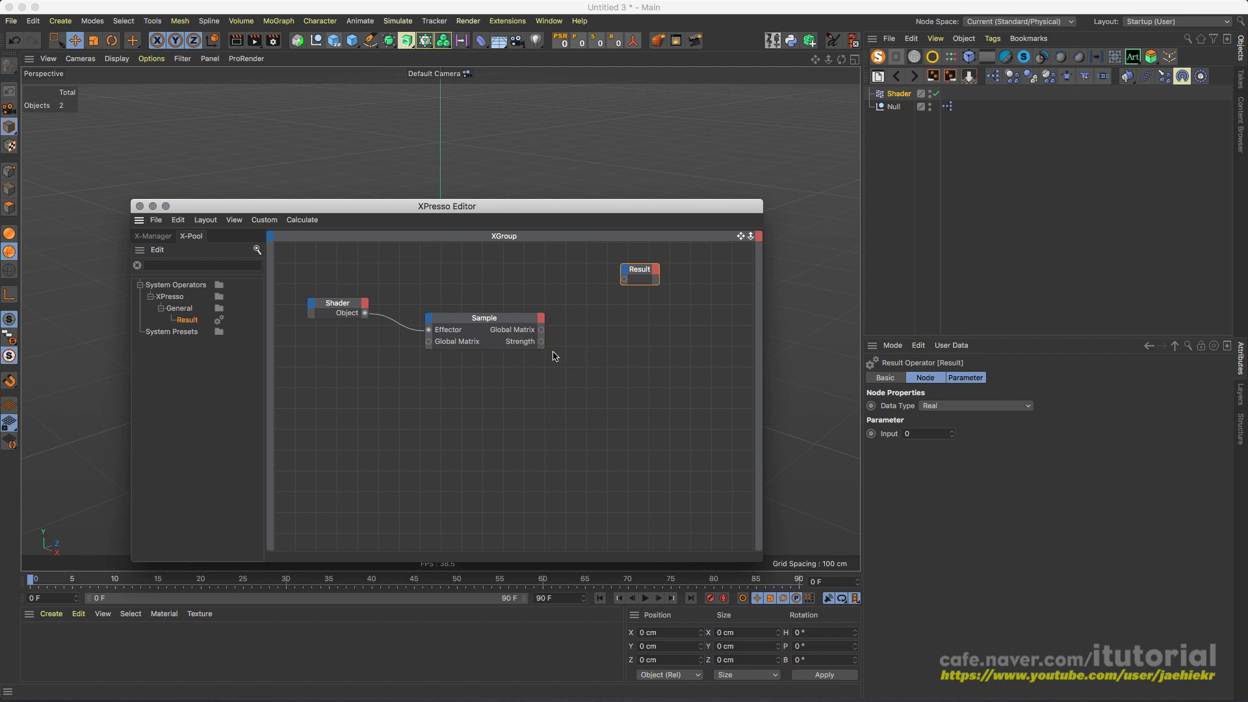
pyautogui.moveTo(540, 341); pyautogui.dragTo(625, 282)
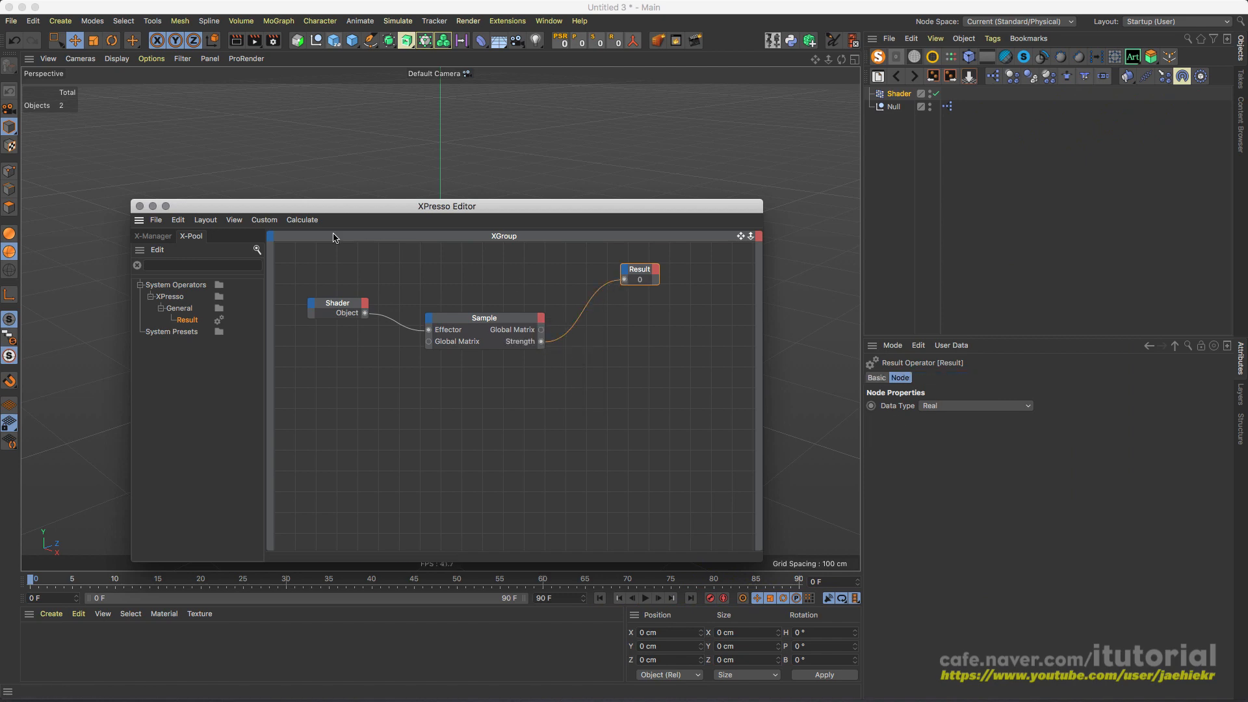
pyautogui.click(303, 219)
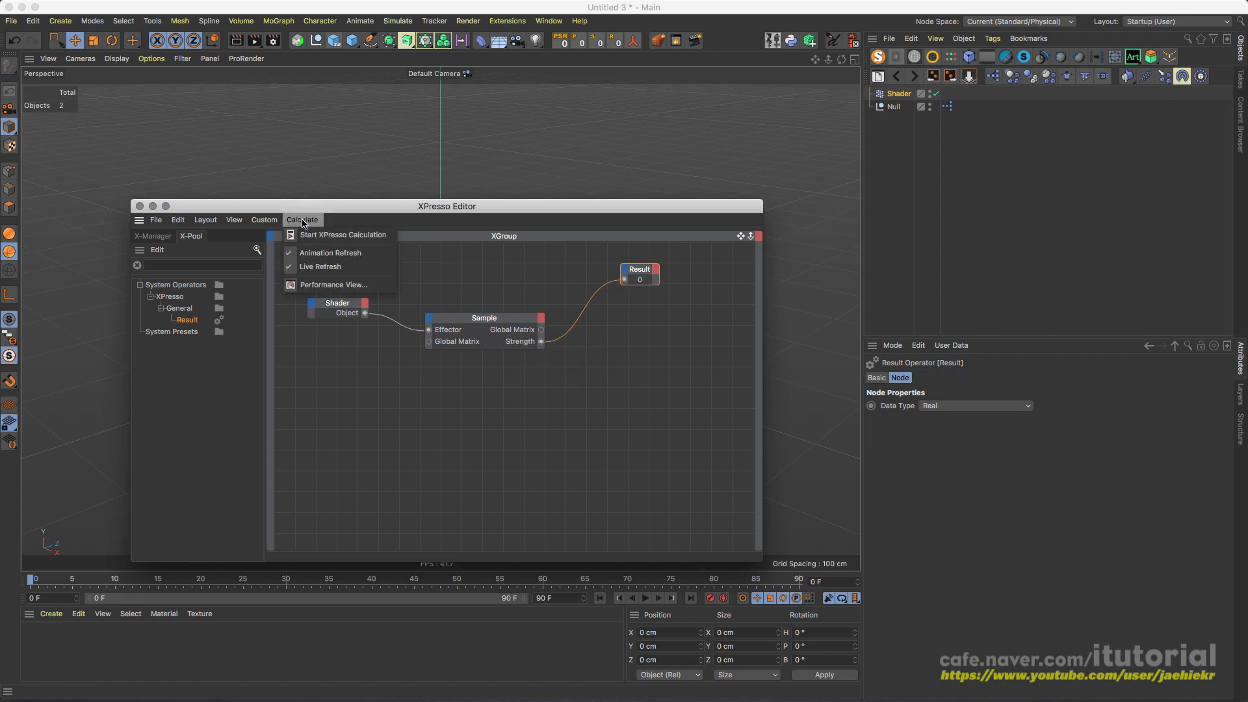
pyautogui.click(470, 261)
pyautogui.moveTo(508, 207); pyautogui.dragTo(490, 199)
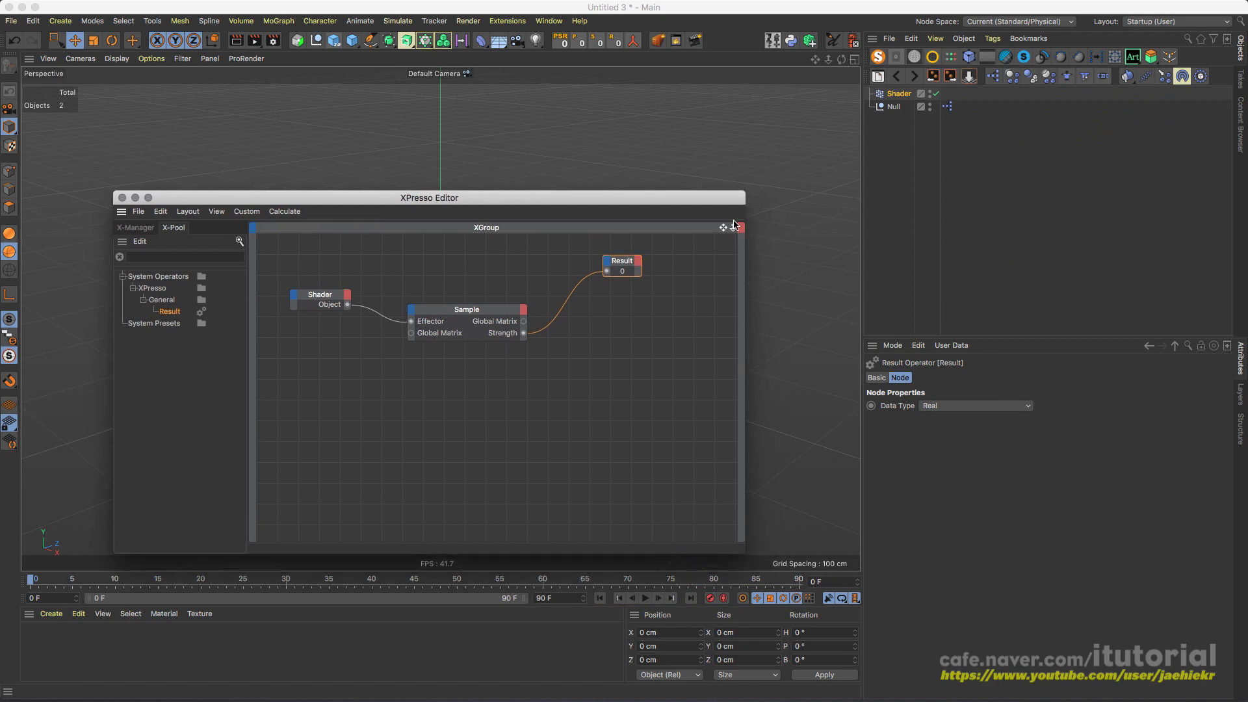
# Step: Assign a Noise shader to the Shader effector's custom shading channel and set its Animation Speed to 3
pyautogui.click(996, 194)
pyautogui.click(1005, 379)
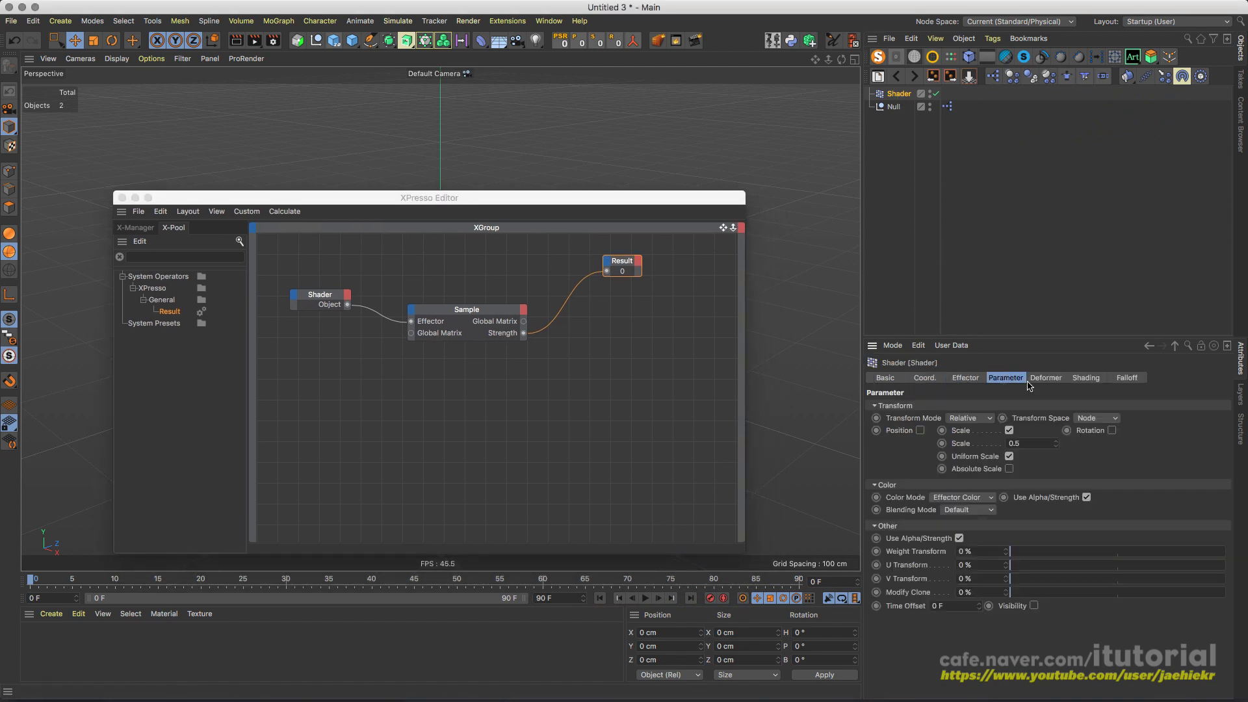
pyautogui.click(1046, 379)
pyautogui.click(1084, 380)
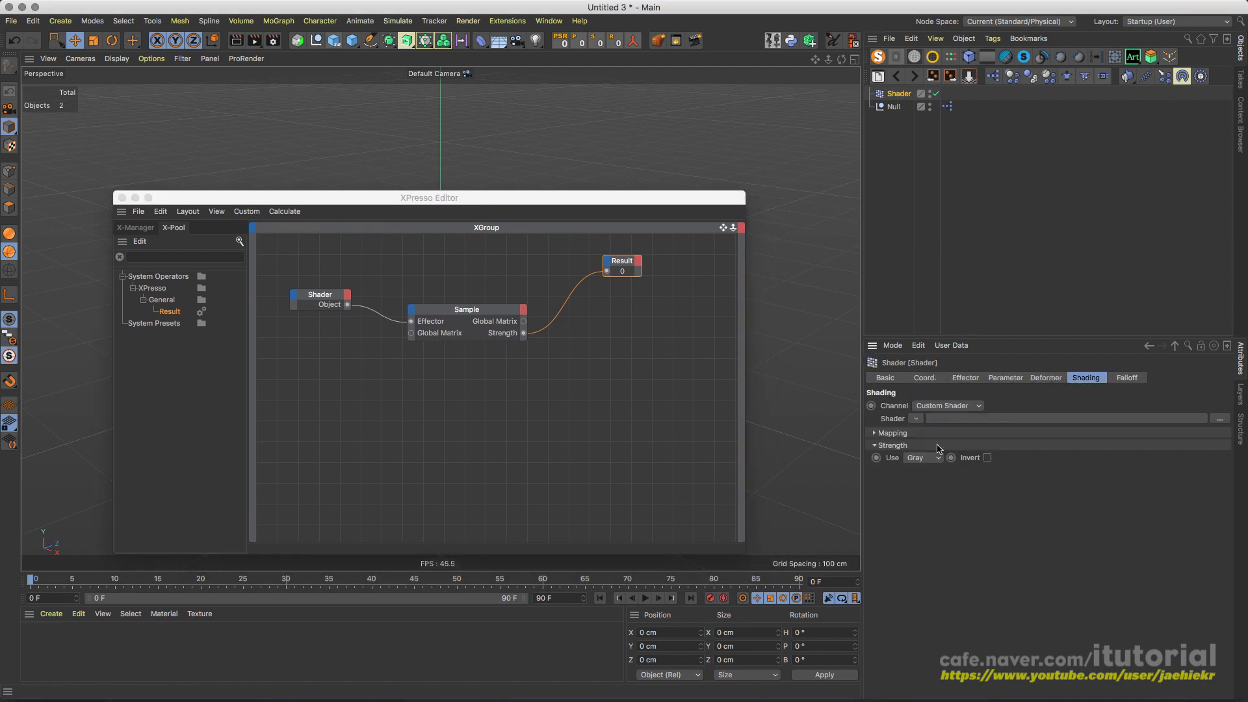
pyautogui.click(916, 418)
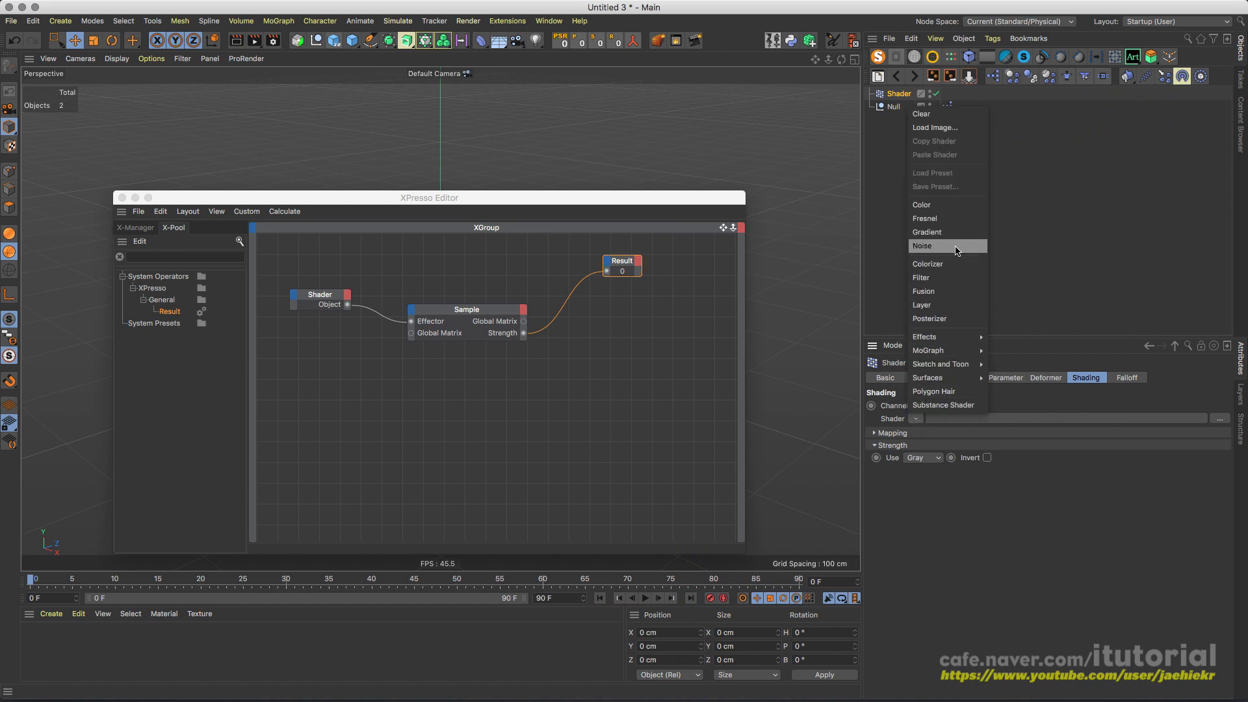
pyautogui.click(953, 246)
pyautogui.click(934, 456)
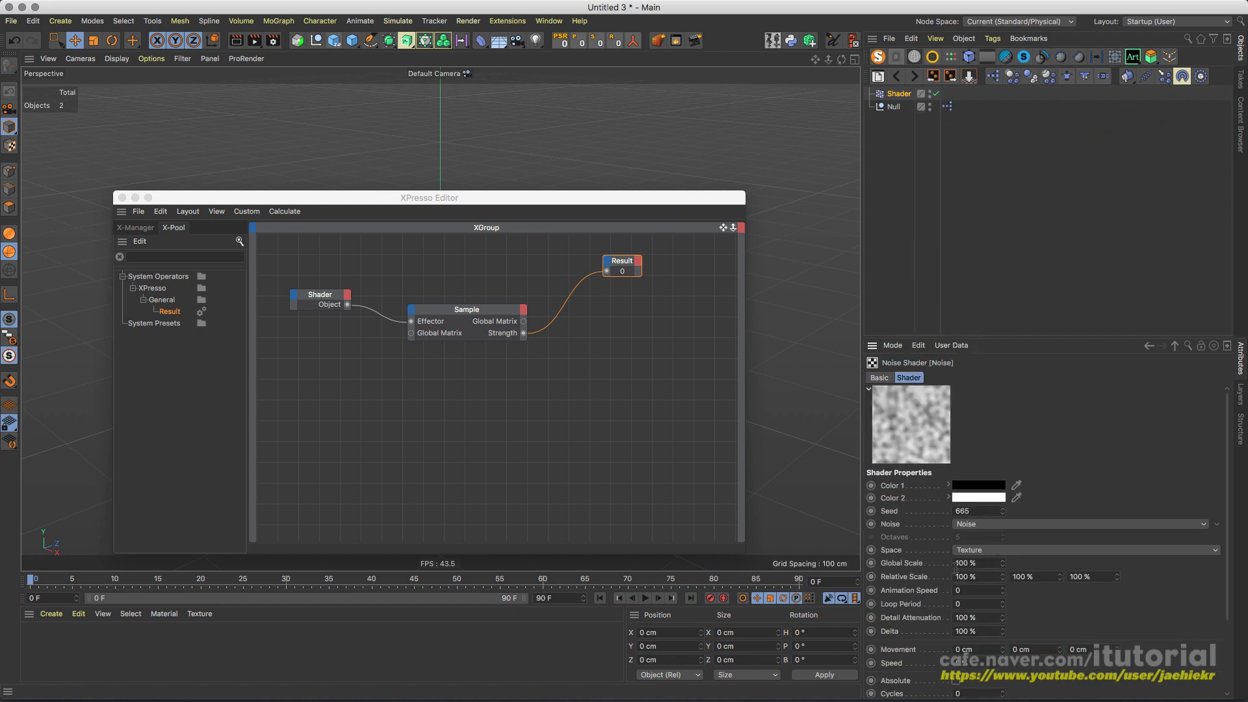
pyautogui.click(969, 591)
# Step: Play the animation from the first frame to check the Result node's value, then rewind to the start
pyautogui.click(644, 597)
pyautogui.click(644, 598)
pyautogui.click(599, 598)
pyautogui.click(645, 597)
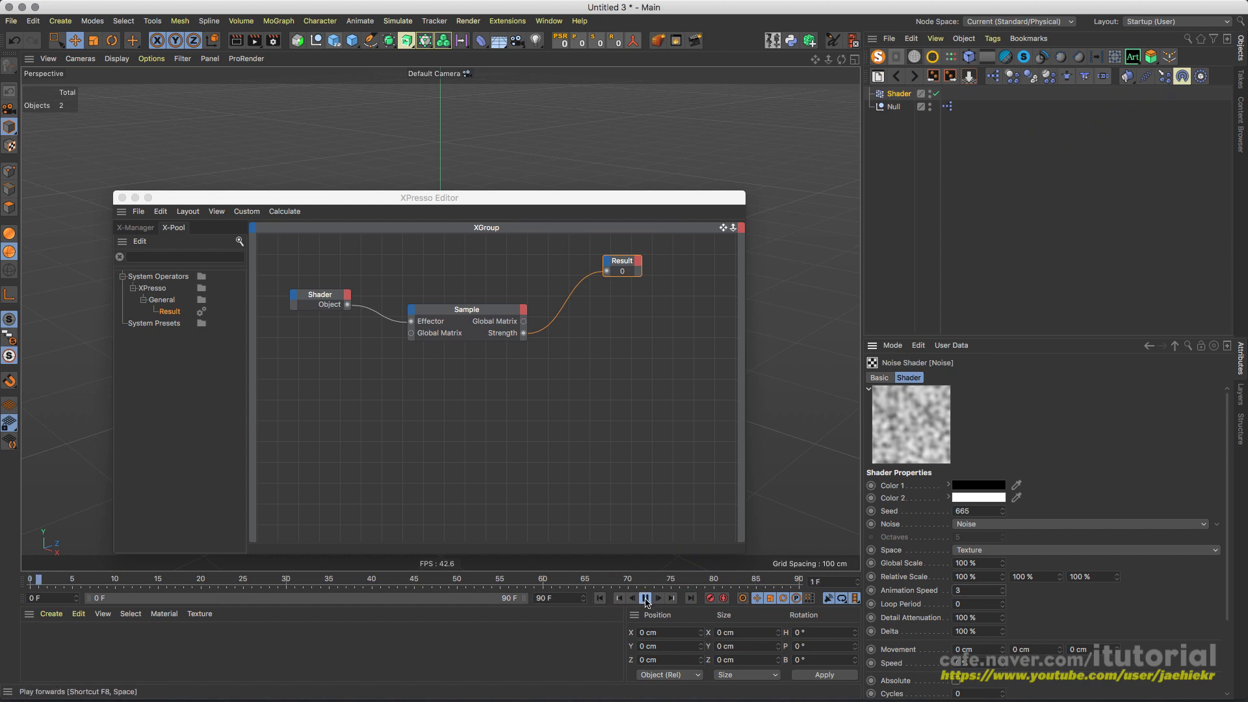
pyautogui.click(645, 598)
pyautogui.click(600, 598)
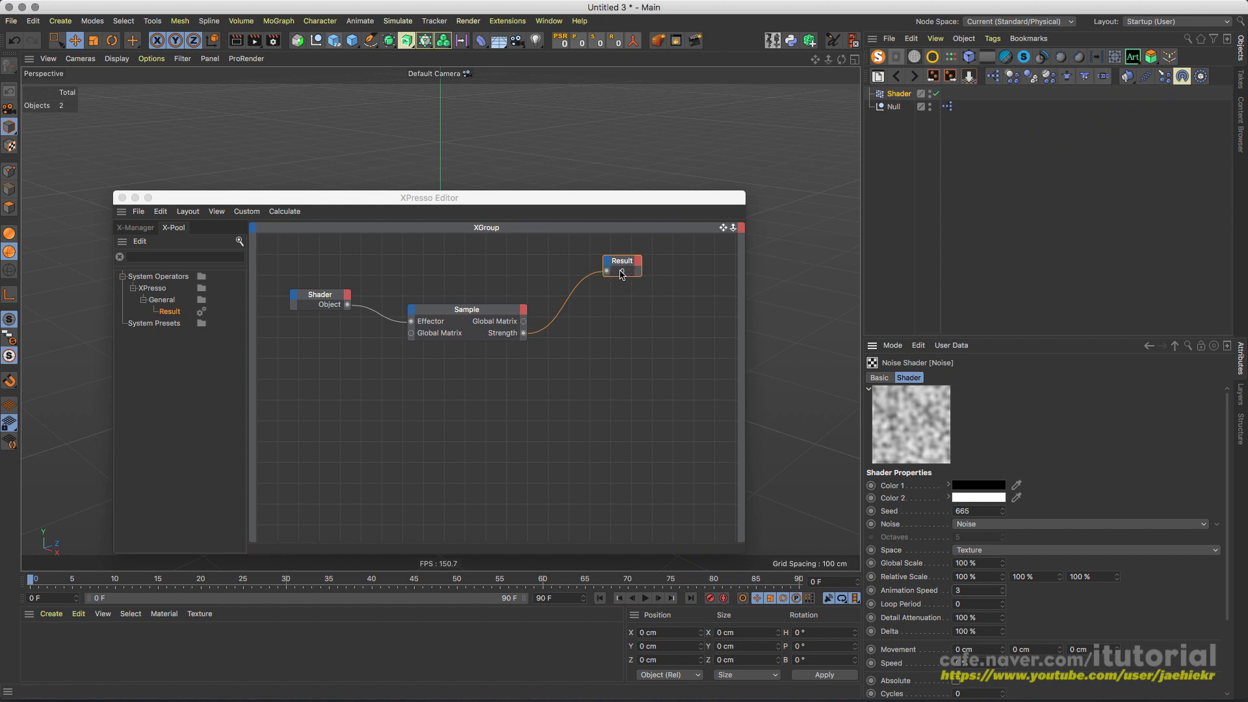
# Step: Move the XPresso Editor window higher, shift the Result node slightly and select the Sample node
pyautogui.moveTo(622, 201); pyautogui.dragTo(610, 180)
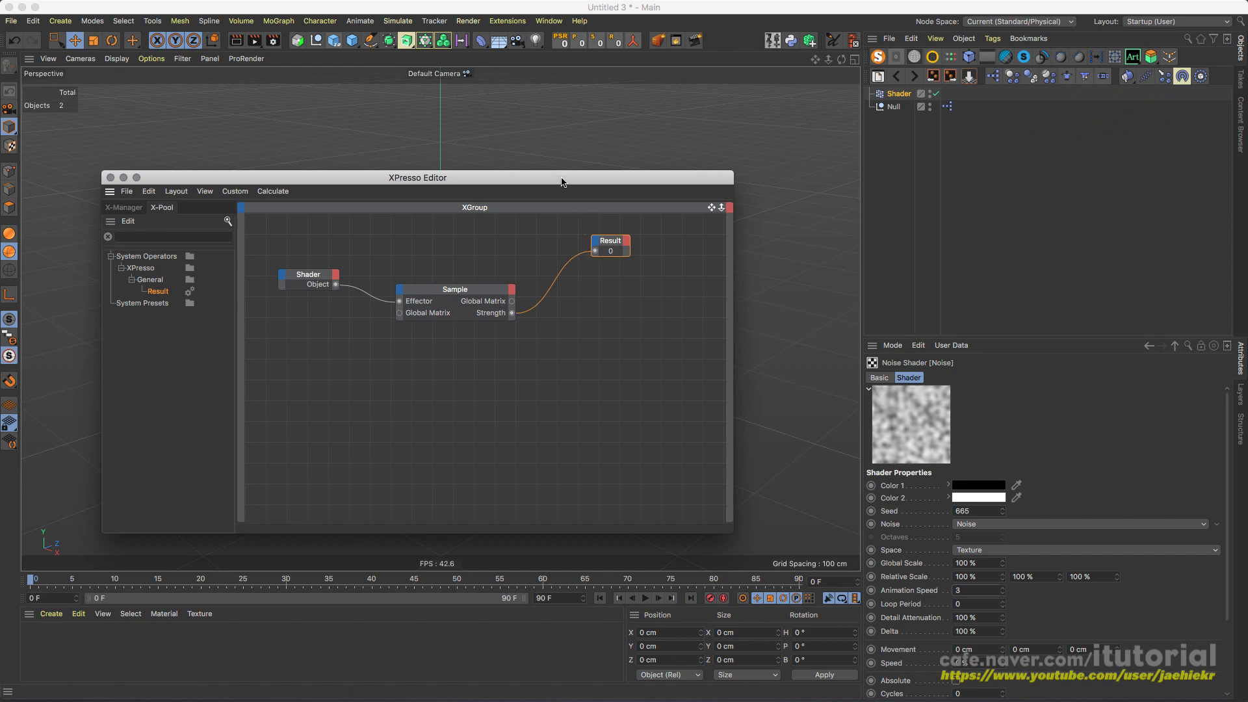
pyautogui.moveTo(562, 182); pyautogui.dragTo(561, 163)
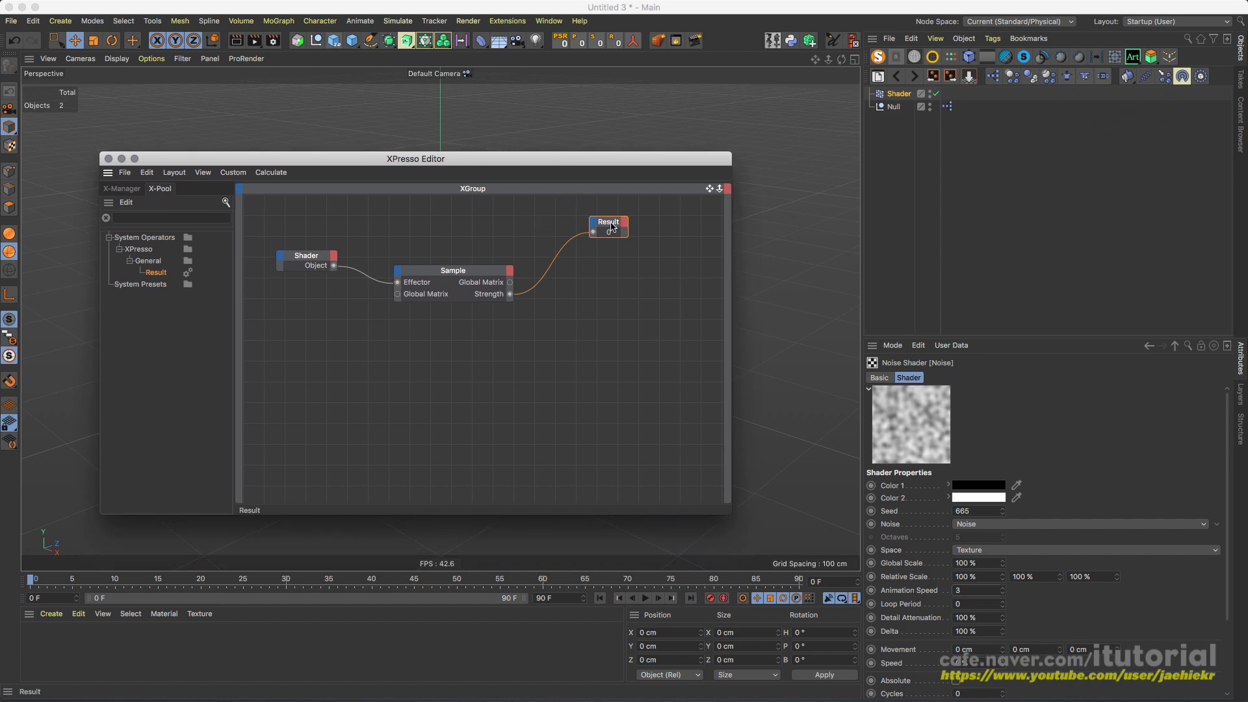
pyautogui.moveTo(608, 224); pyautogui.dragTo(616, 226)
pyautogui.click(474, 278)
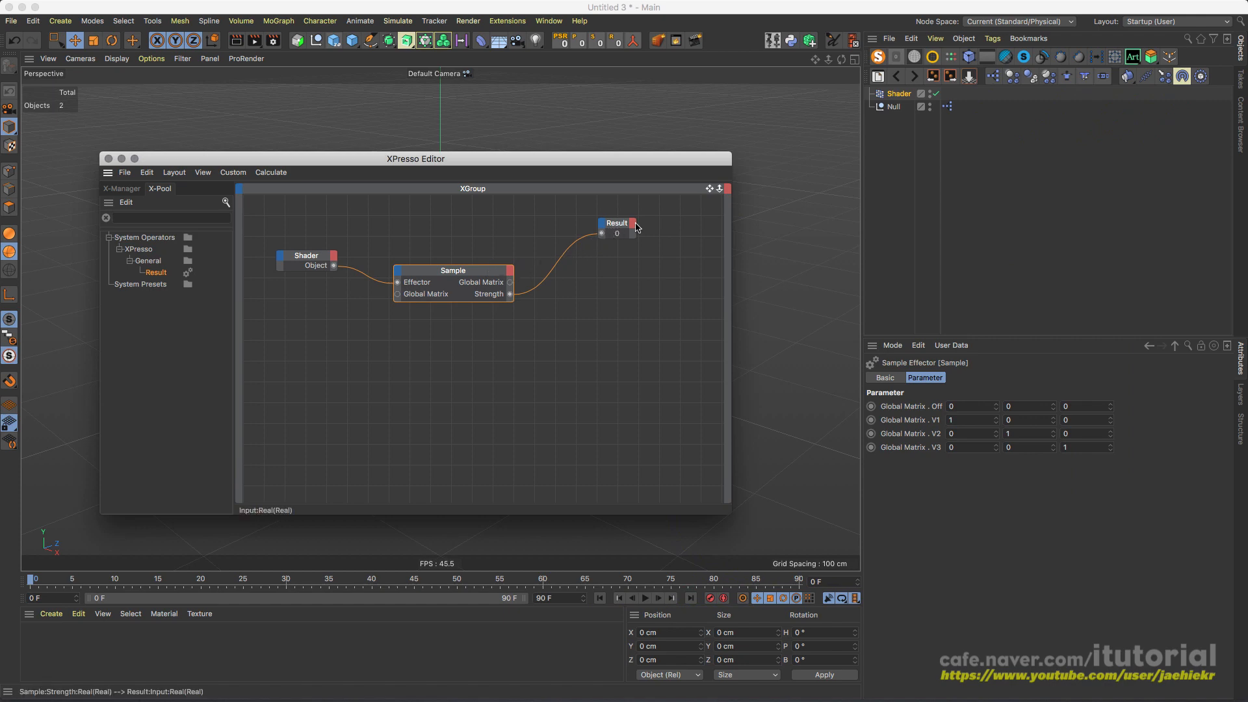
# Step: Clear the Noise shader from the Shader effector's custom shading channel
pyautogui.click(894, 98)
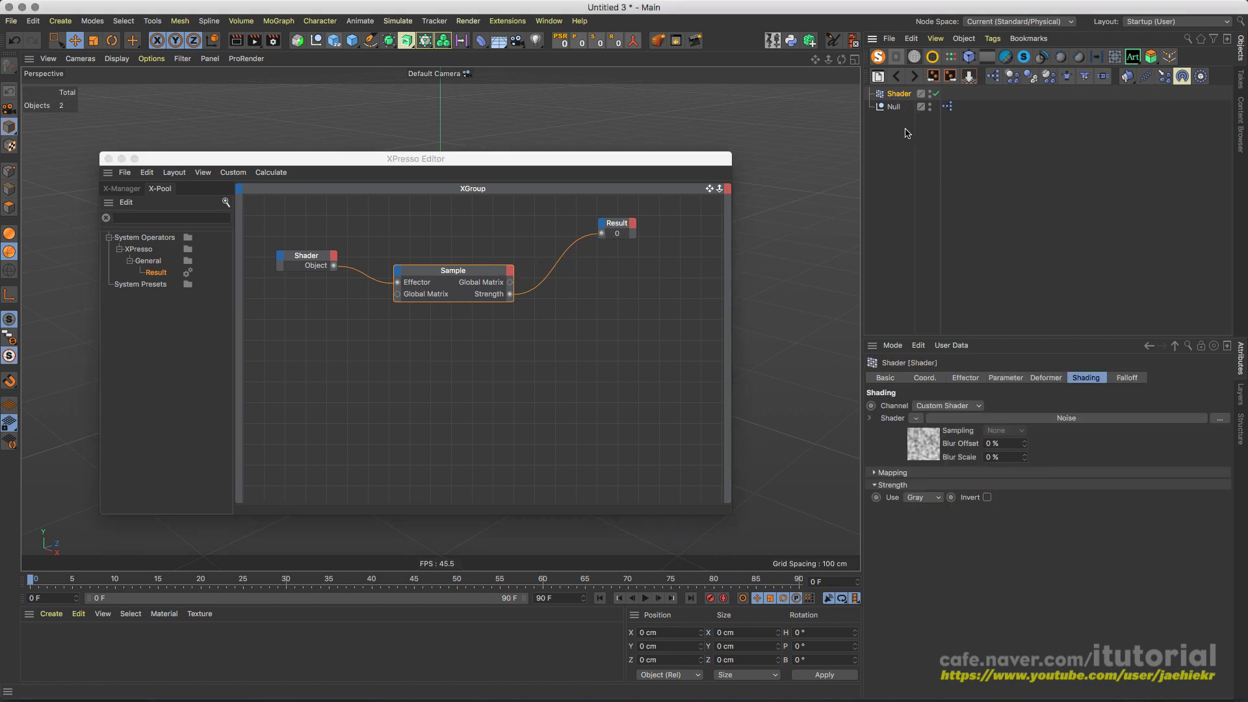
pyautogui.click(1122, 379)
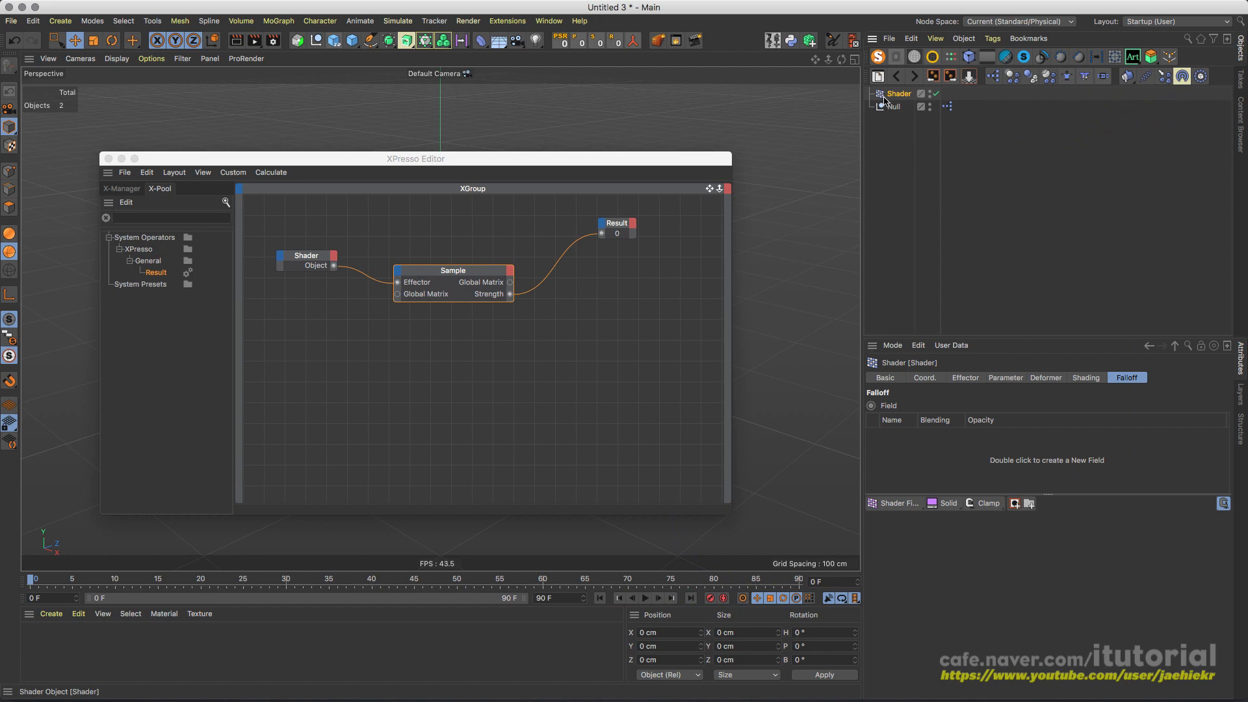
pyautogui.click(1010, 376)
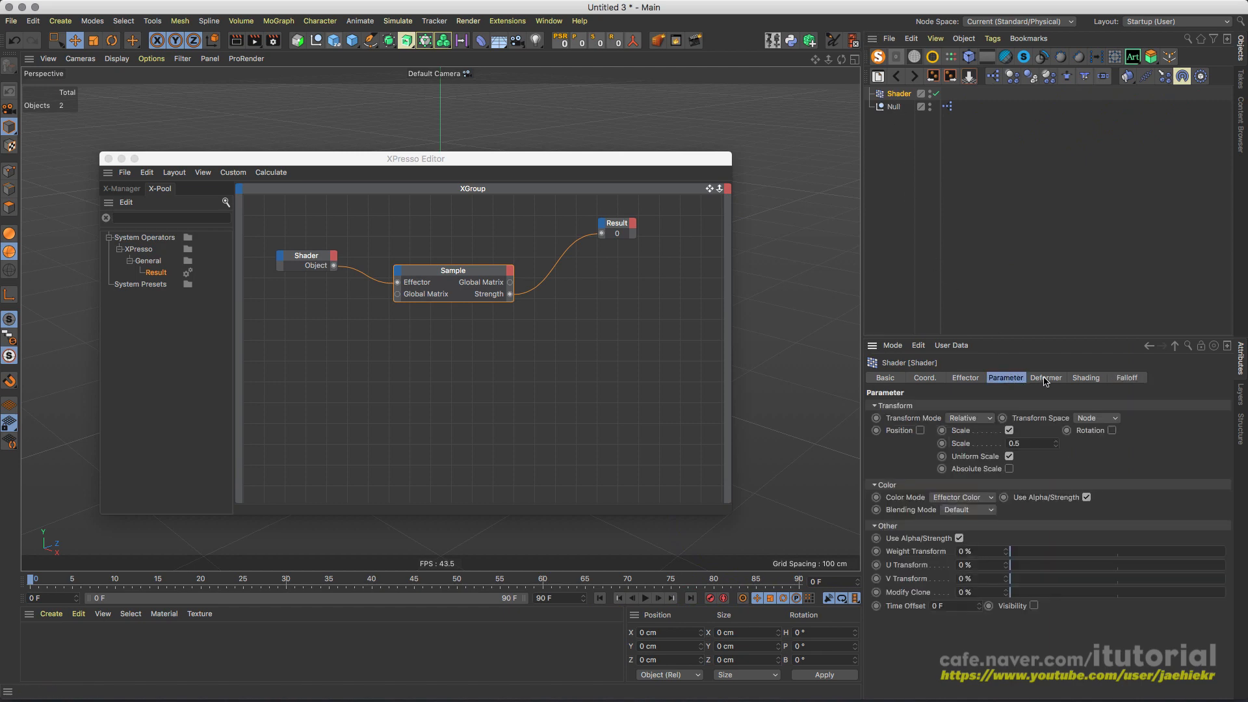
pyautogui.click(1045, 378)
pyautogui.click(1078, 377)
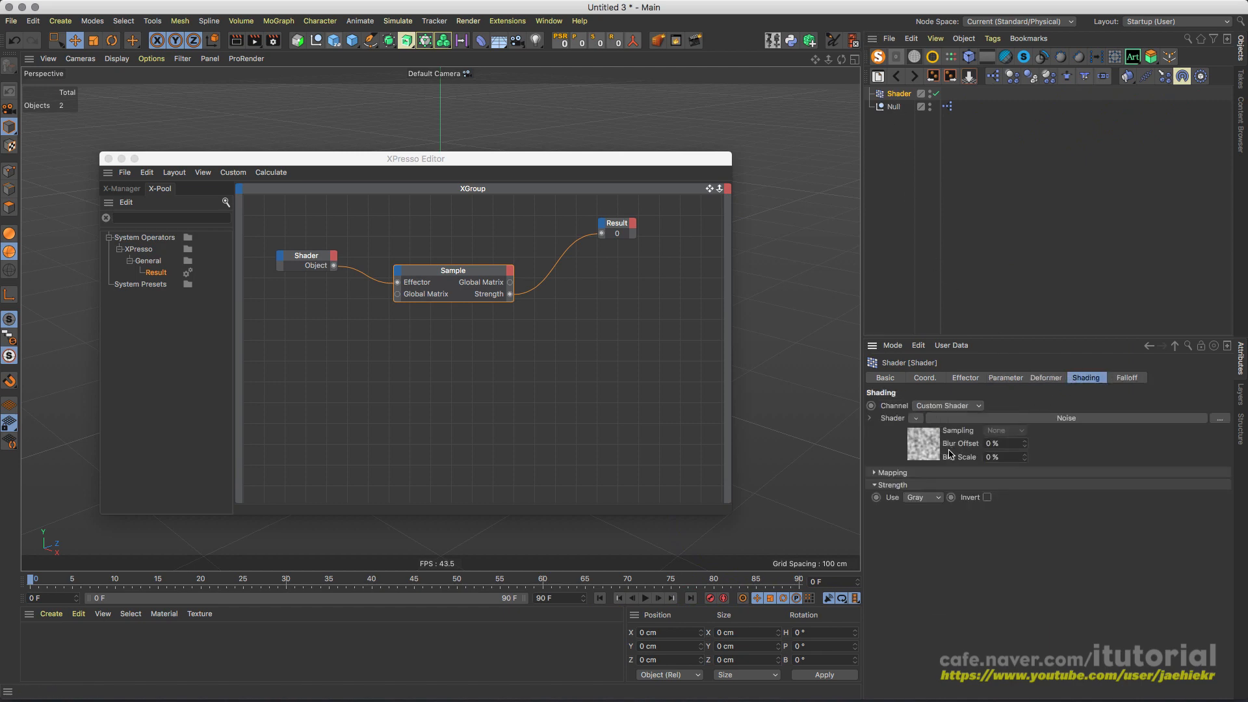
pyautogui.click(916, 421)
pyautogui.click(940, 94)
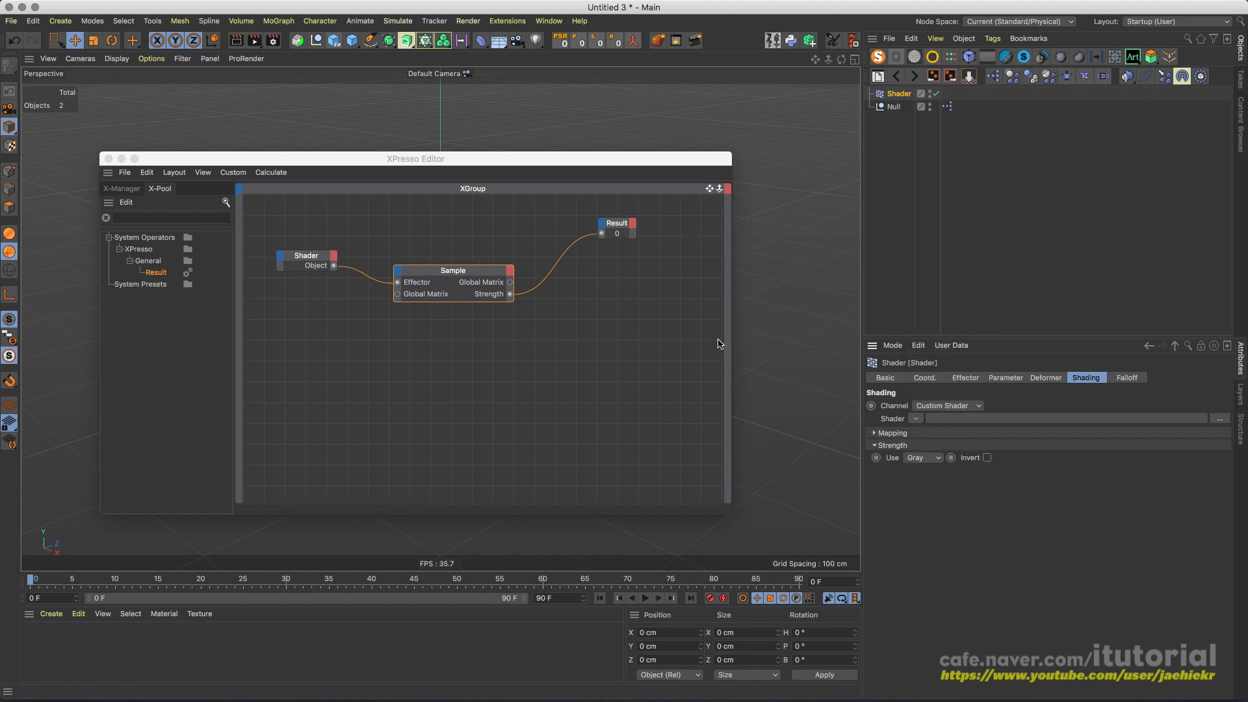
# Step: Add a Shader Field to the Shader effector's falloff and load a Noise shader into it
pyautogui.click(1128, 378)
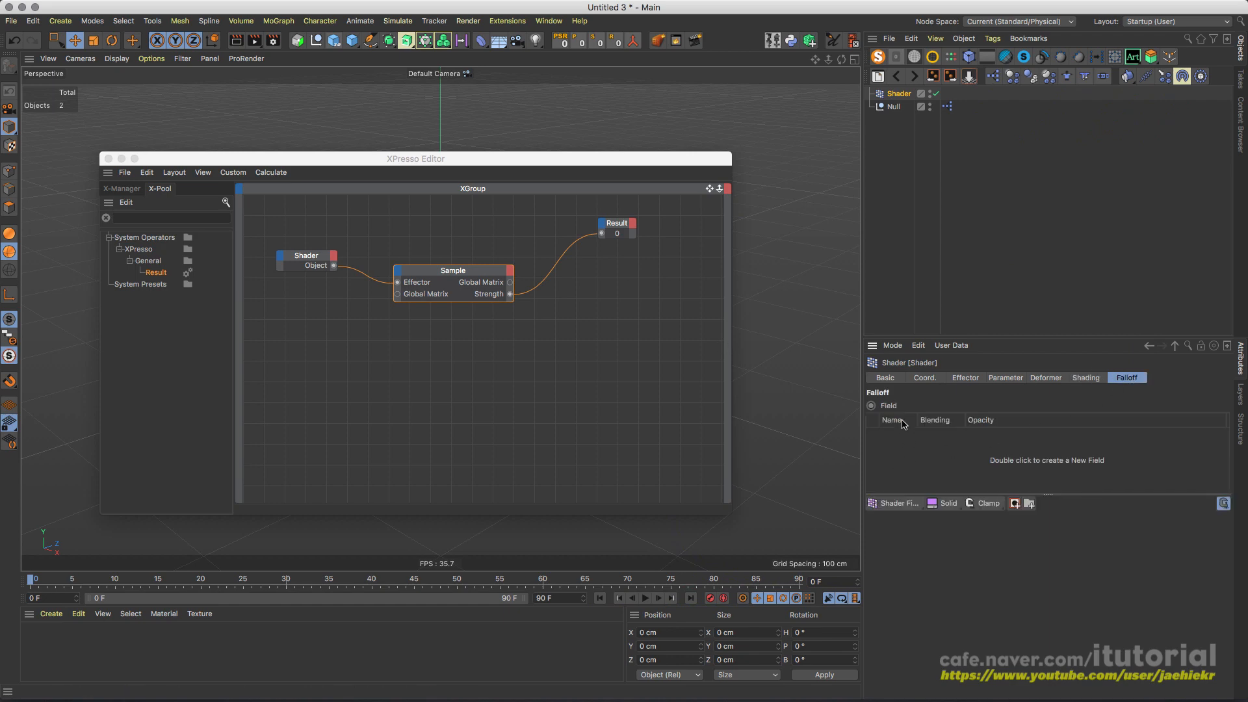
pyautogui.click(908, 508)
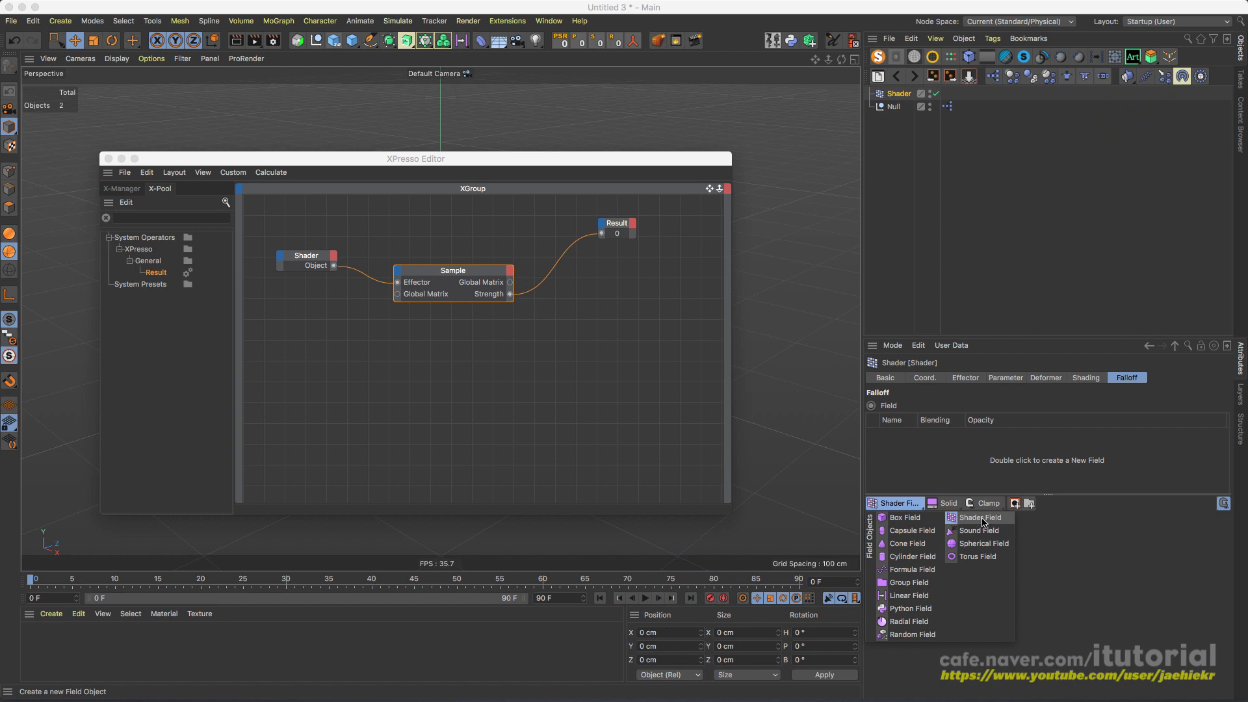
pyautogui.click(981, 522)
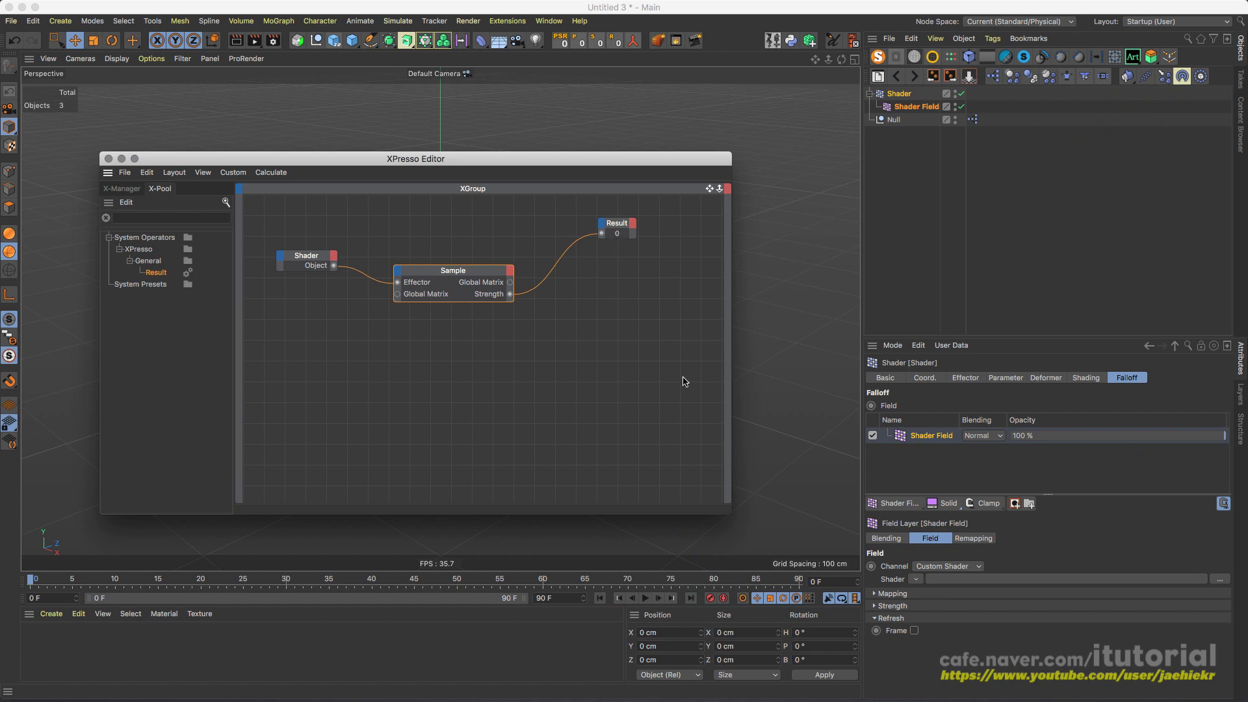
pyautogui.click(915, 579)
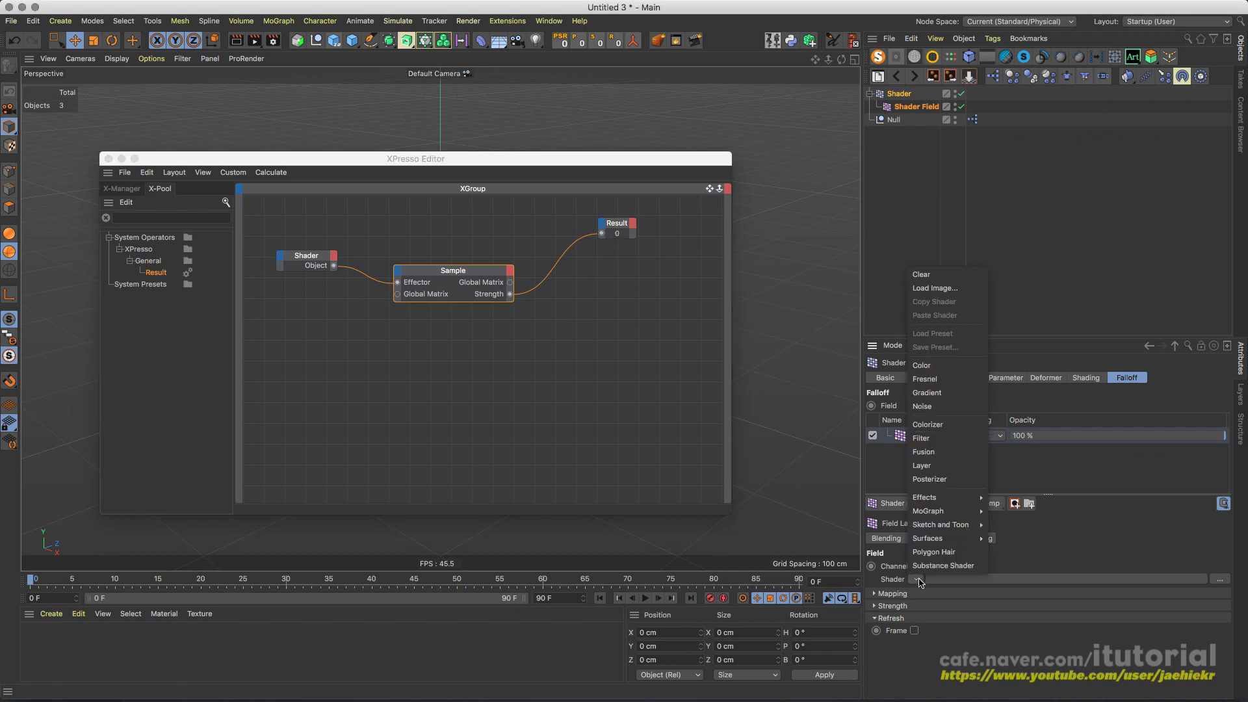
pyautogui.click(933, 407)
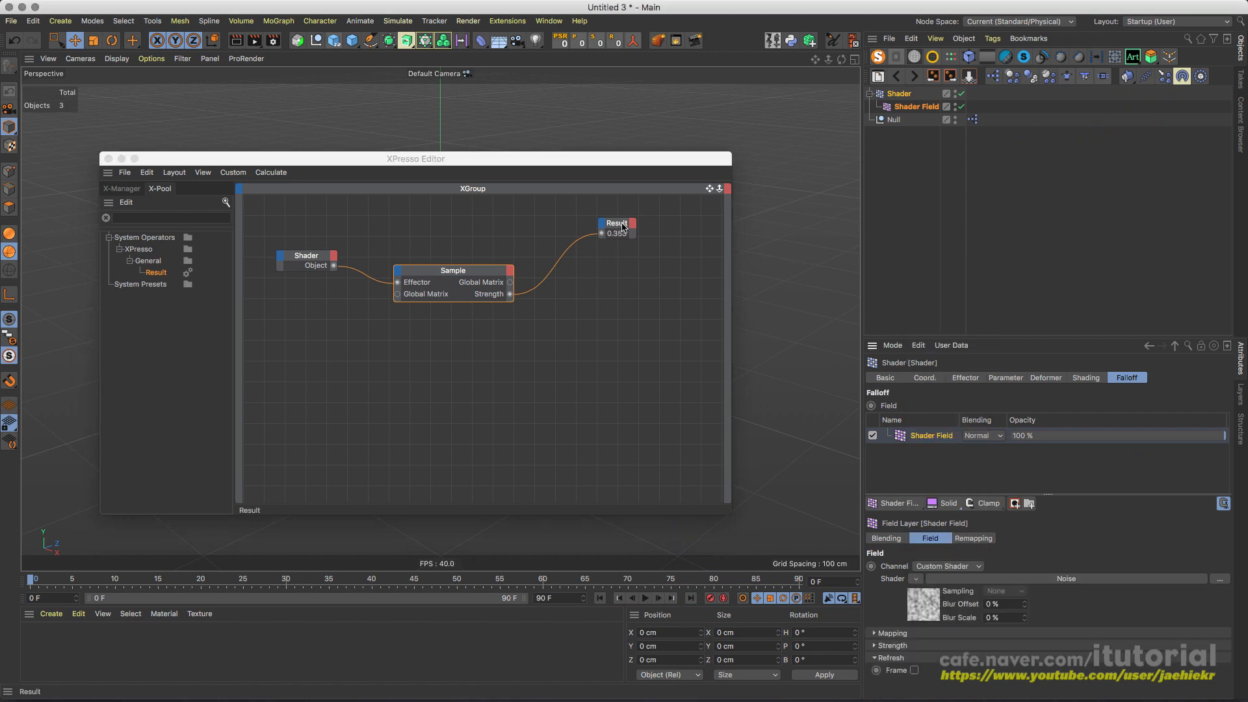
# Step: Play the animation to check whether the Result node's value varies, then rewind to the start
pyautogui.click(646, 598)
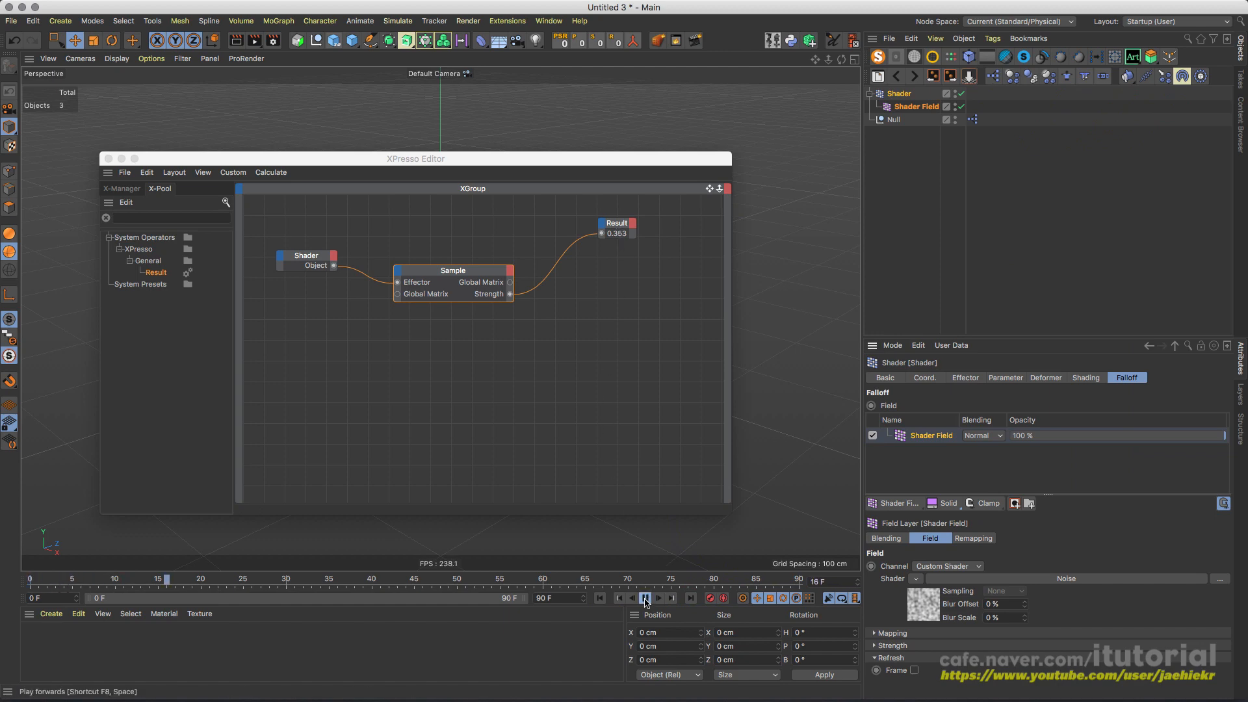
pyautogui.click(645, 598)
pyautogui.click(600, 598)
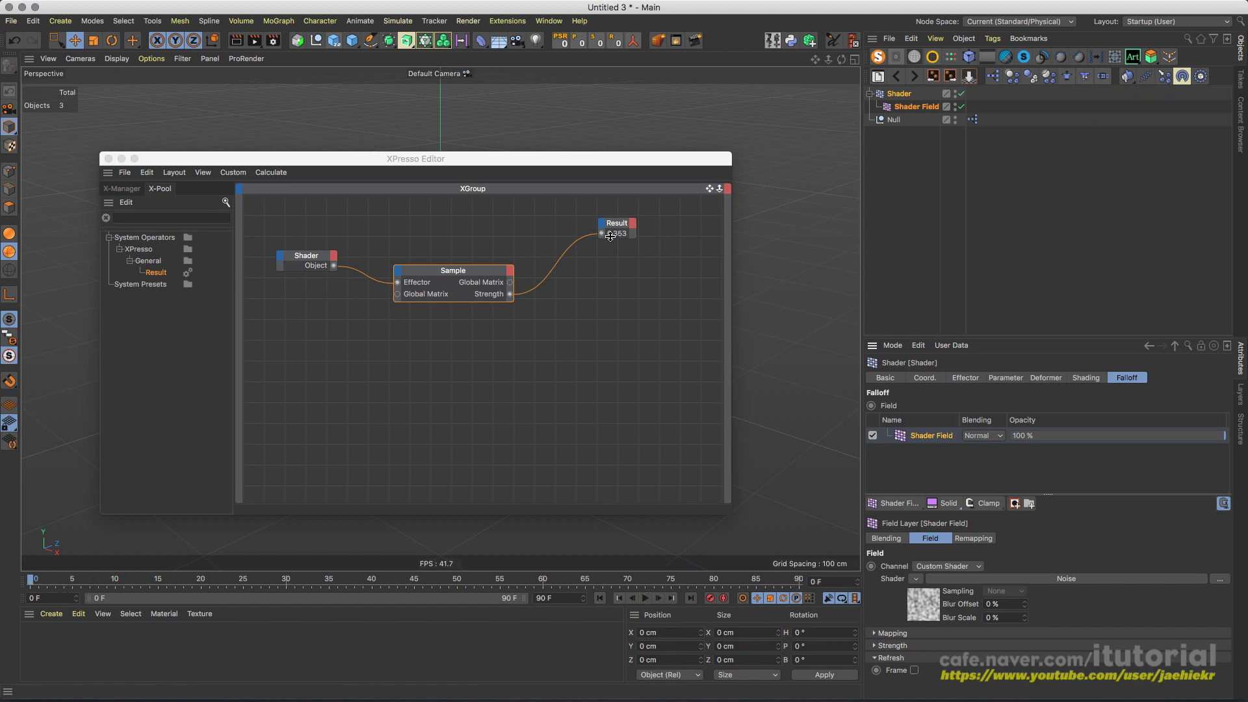
# Step: Set the Animation Speed of the Shader Field's Noise shader to 3
pyautogui.click(924, 605)
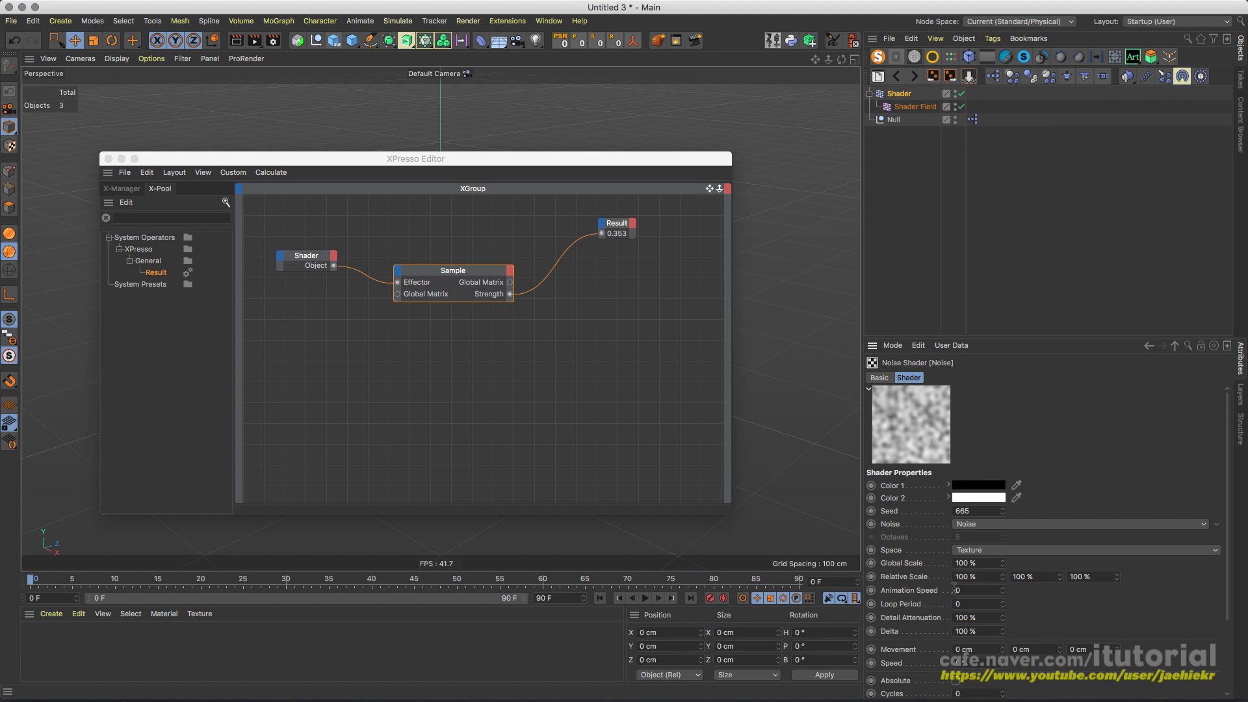
pyautogui.moveTo(948, 592); pyautogui.dragTo(975, 594)
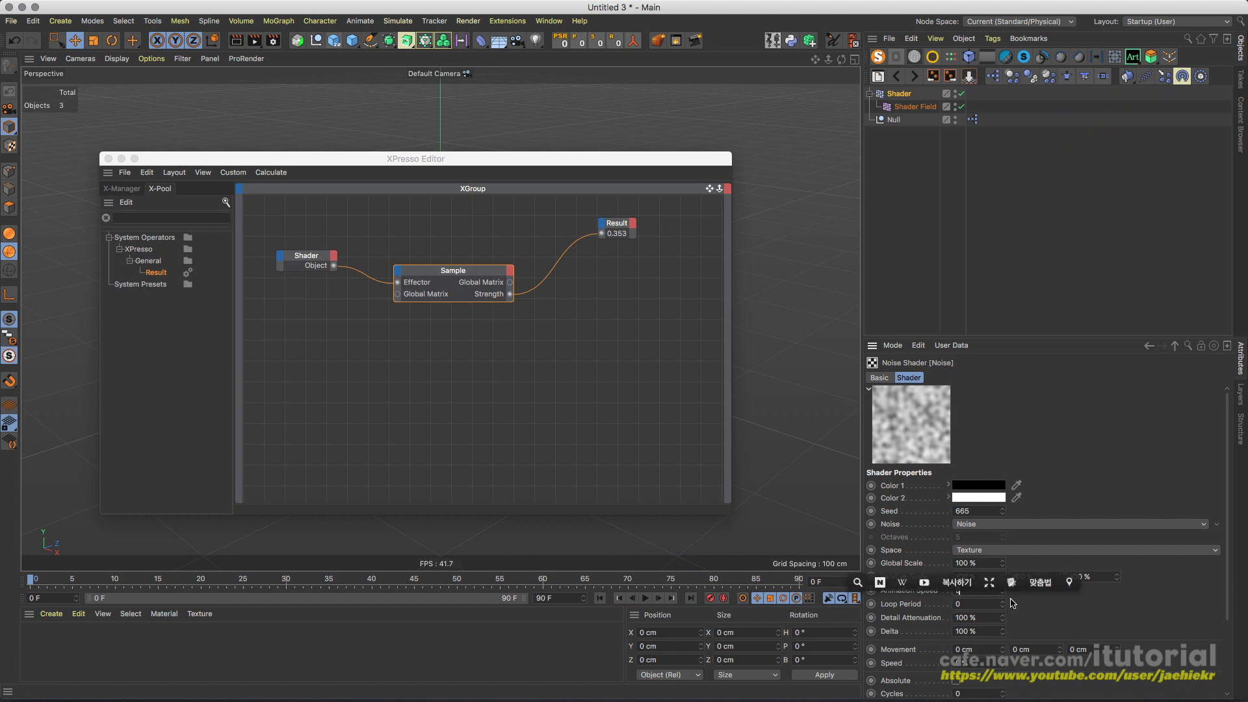
pyautogui.write('3')
# Step: Play back the animated field noise while watching the Result node, then return to frame 0
pyautogui.click(645, 597)
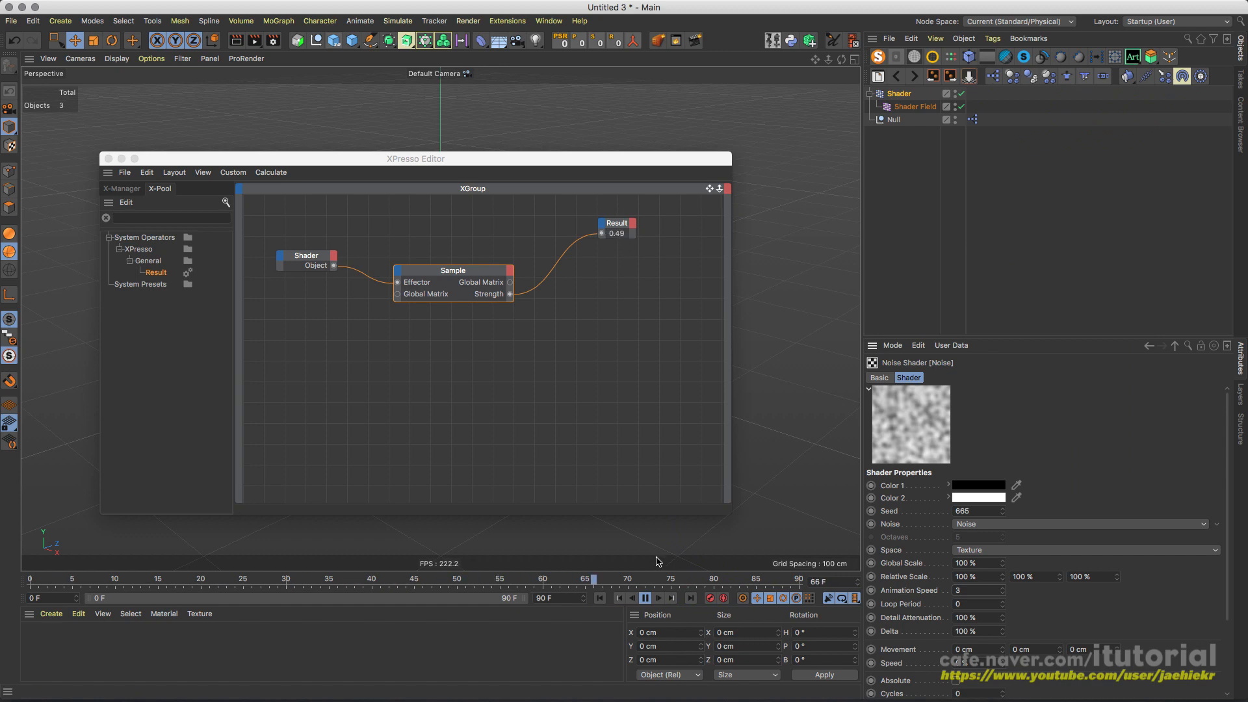
pyautogui.click(646, 598)
pyautogui.click(600, 598)
# Step: Shift the Shader and Sample nodes slightly left and review the Shader effector's Shading and Falloff settings
pyautogui.moveTo(322, 263); pyautogui.dragTo(308, 270)
pyautogui.moveTo(410, 285); pyautogui.dragTo(403, 283)
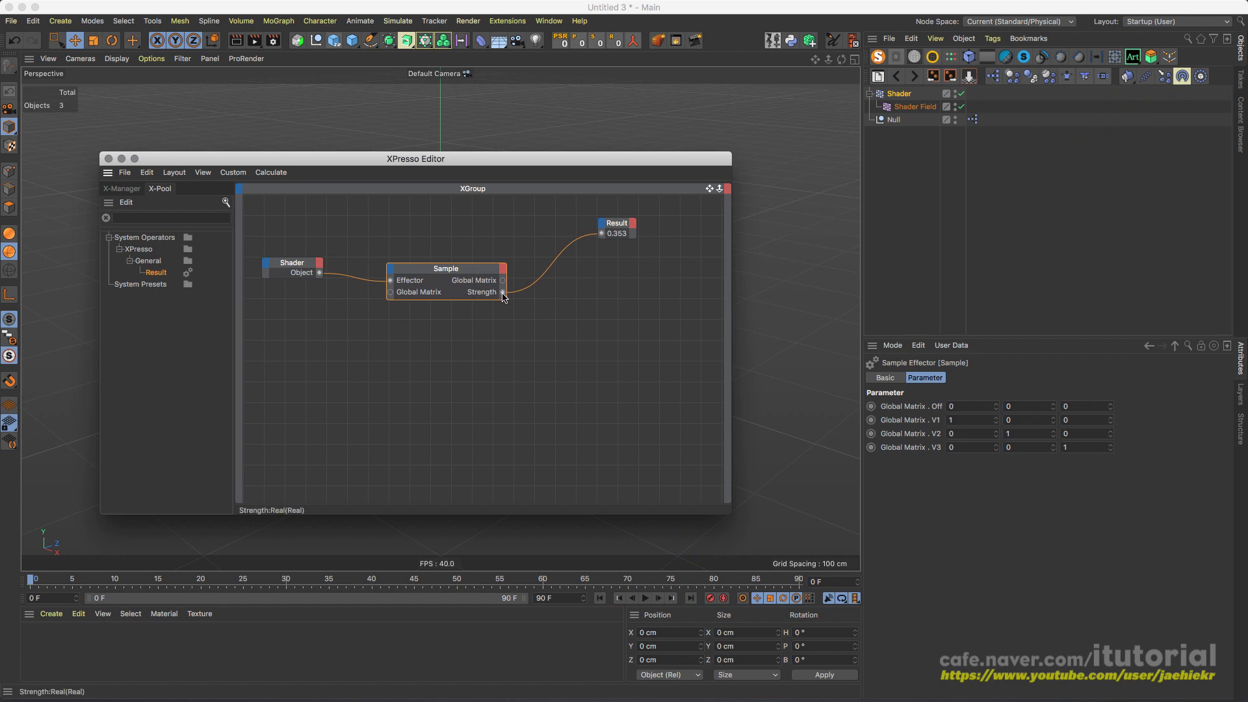
pyautogui.click(889, 107)
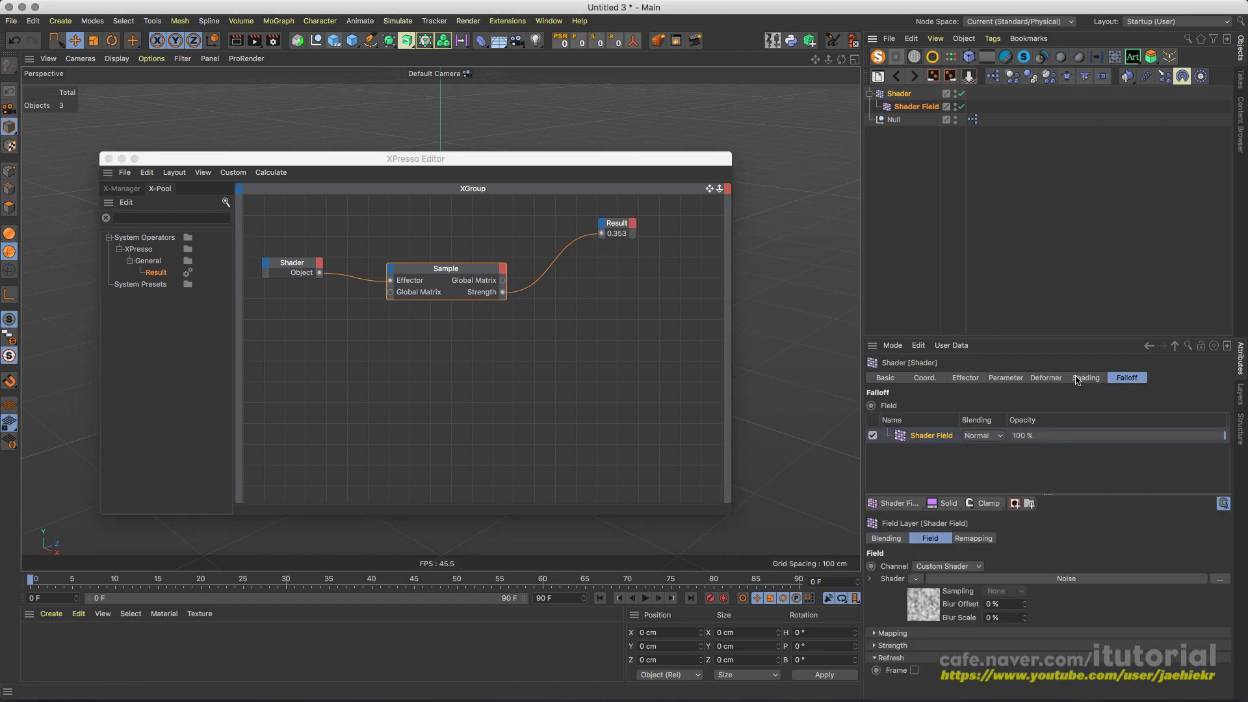
pyautogui.click(1081, 379)
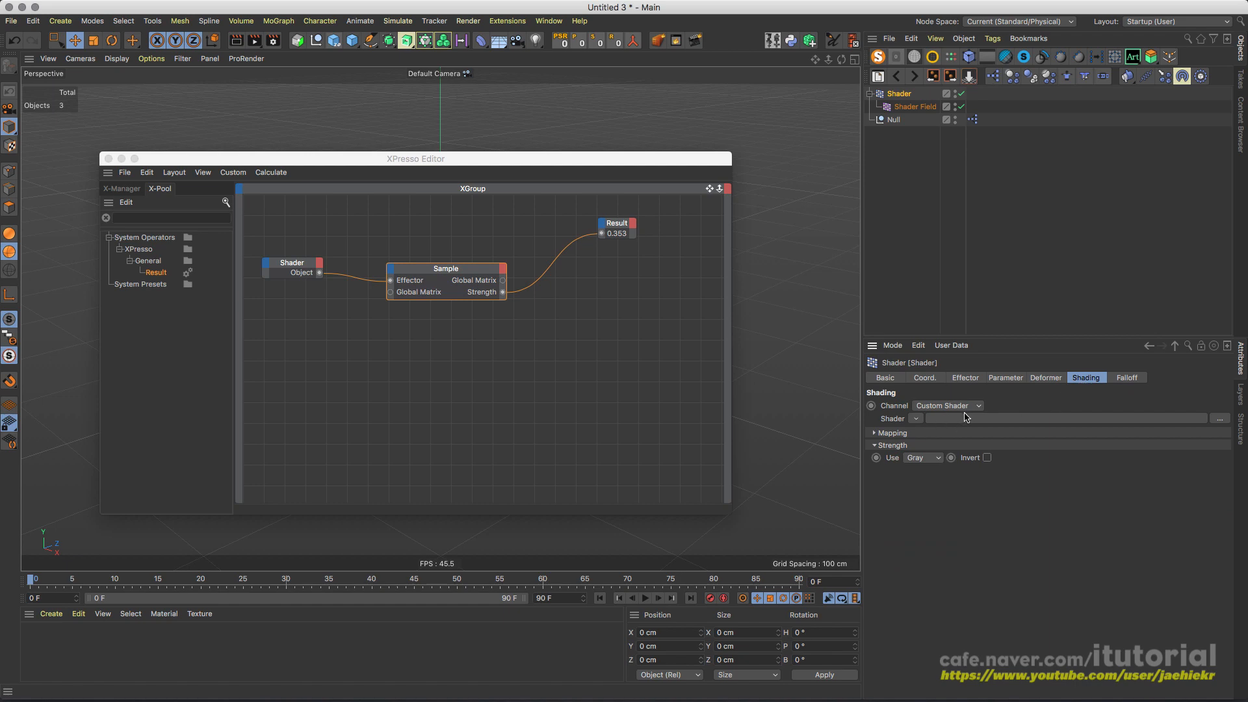
pyautogui.click(1126, 380)
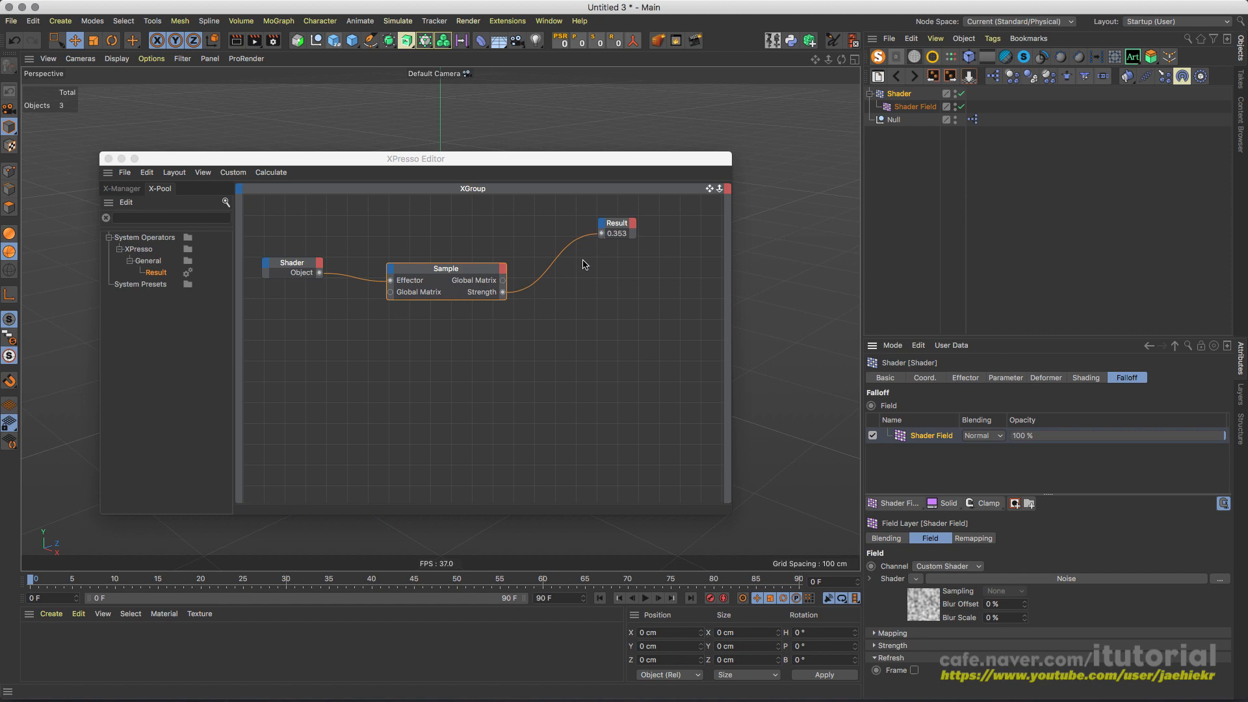
# Step: Move the XPresso Editor down to uncover the viewport and add a Plane with its Orientation set to -Z
pyautogui.moveTo(604, 163); pyautogui.dragTo(608, 257)
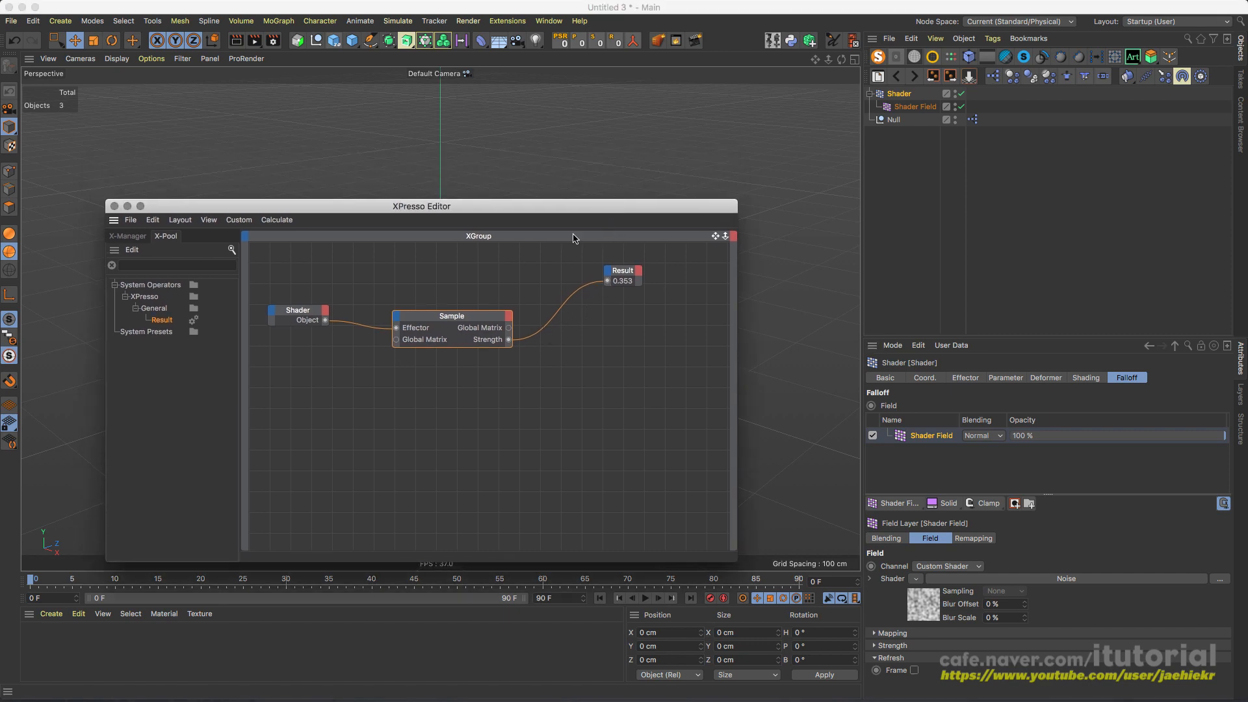
pyautogui.moveTo(557, 205); pyautogui.dragTo(544, 435)
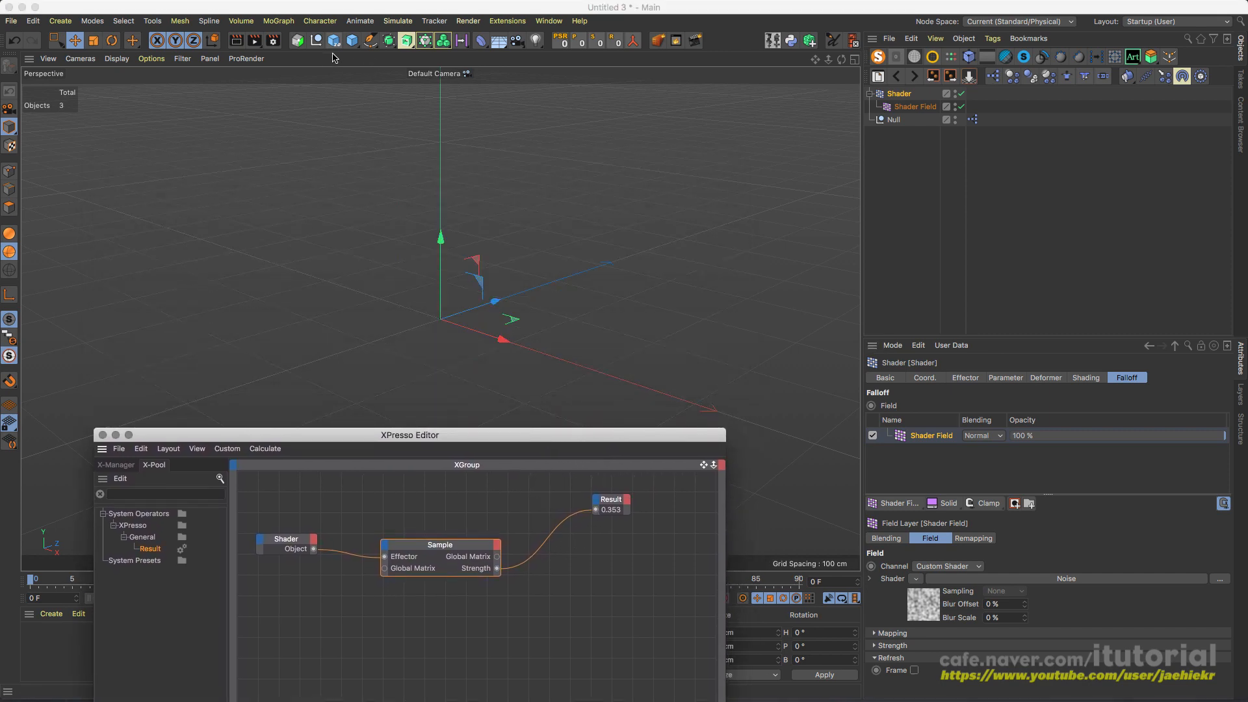
pyautogui.moveTo(351, 40); pyautogui.dragTo(494, 85)
pyautogui.click(969, 460)
pyautogui.click(969, 546)
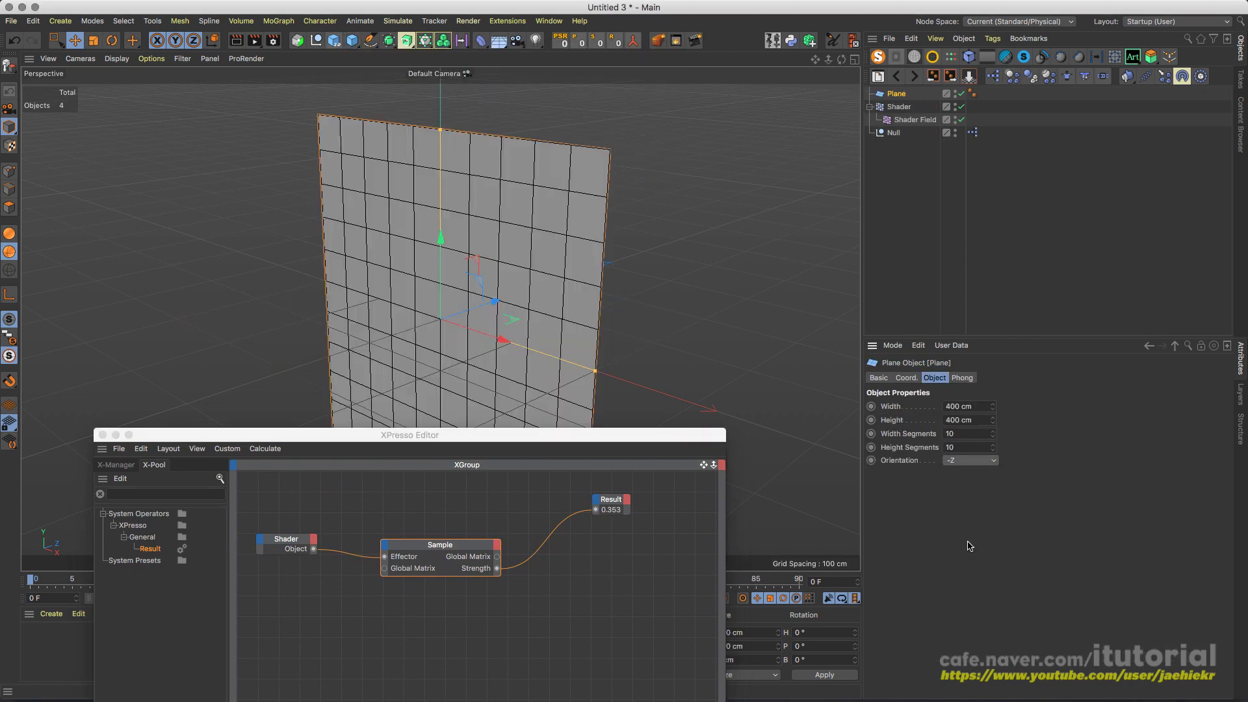
# Step: Add a Bend deformer and rotate it to a heading of -90°
pyautogui.keyDown('alt'); pyautogui.moveTo(540, 273); pyautogui.dragTo(538, 251, button='middle'); pyautogui.keyUp('alt')
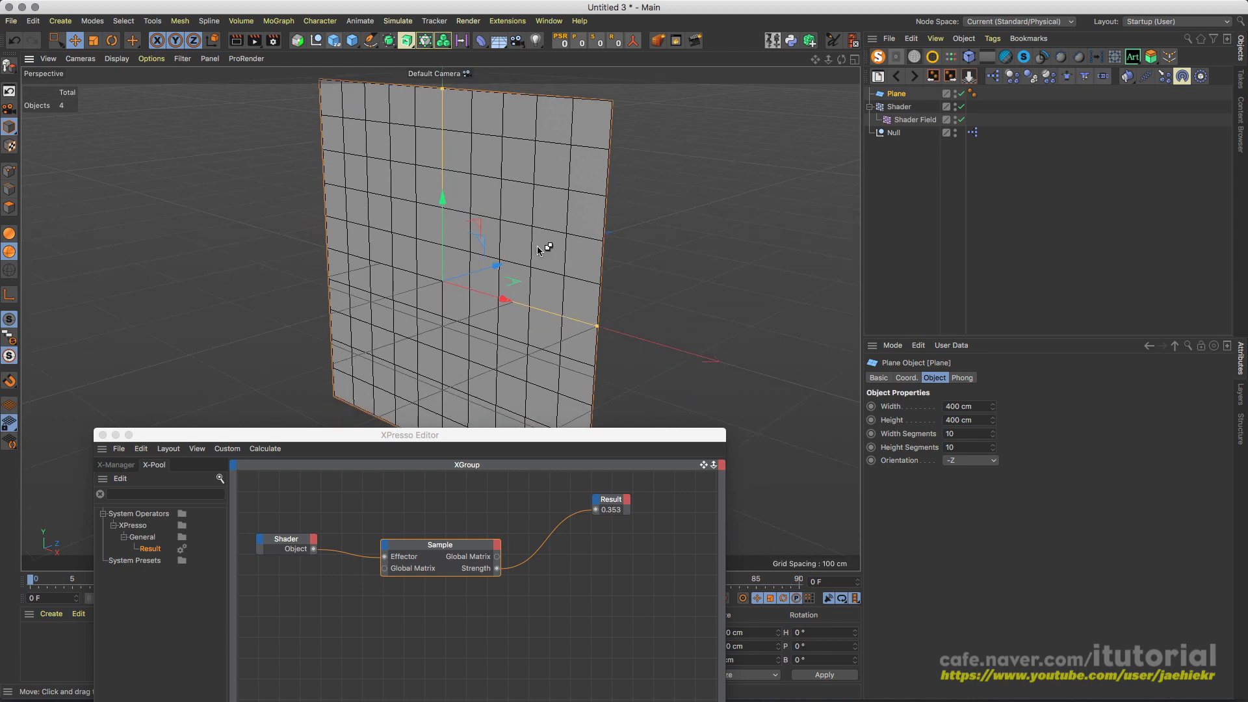
pyautogui.scroll(-4, 554, 239)
pyautogui.moveTo(481, 40); pyautogui.dragTo(513, 58)
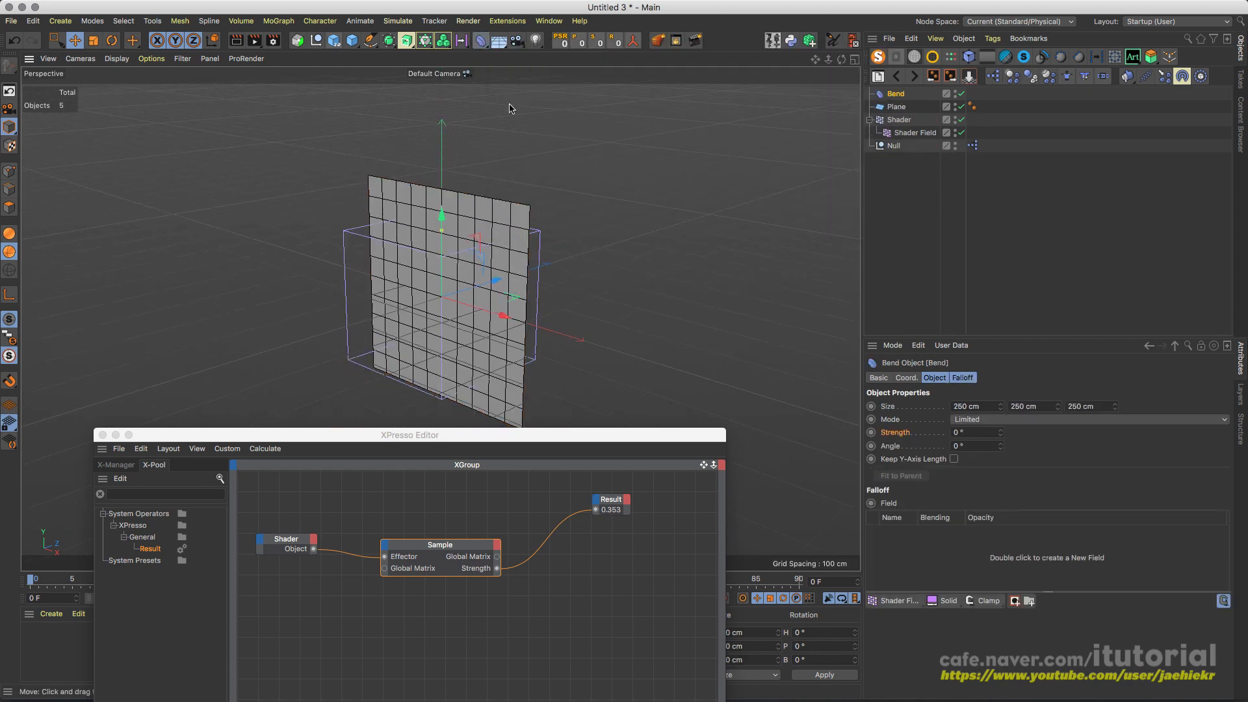
pyautogui.click(111, 40)
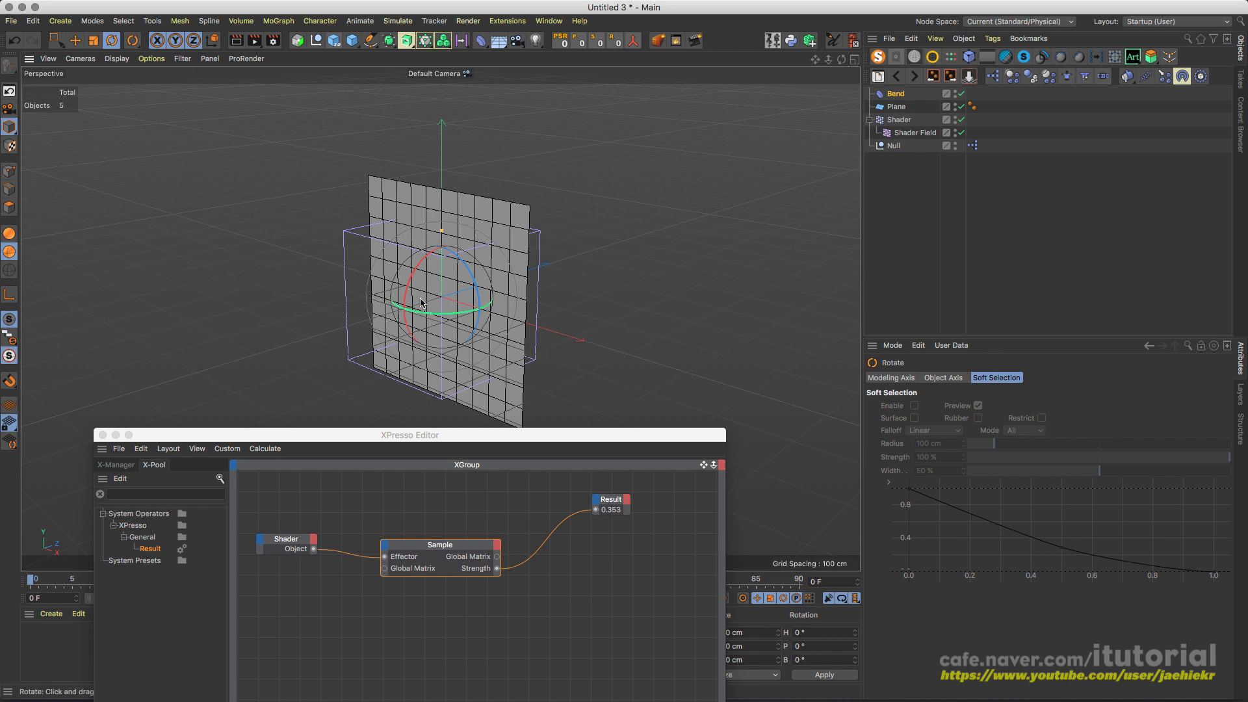
pyautogui.moveTo(421, 305); pyautogui.dragTo(180, 328)
# Step: Make the Bend deformer a child of the Plane and fit it to its parent
pyautogui.moveTo(896, 93); pyautogui.dragTo(897, 107)
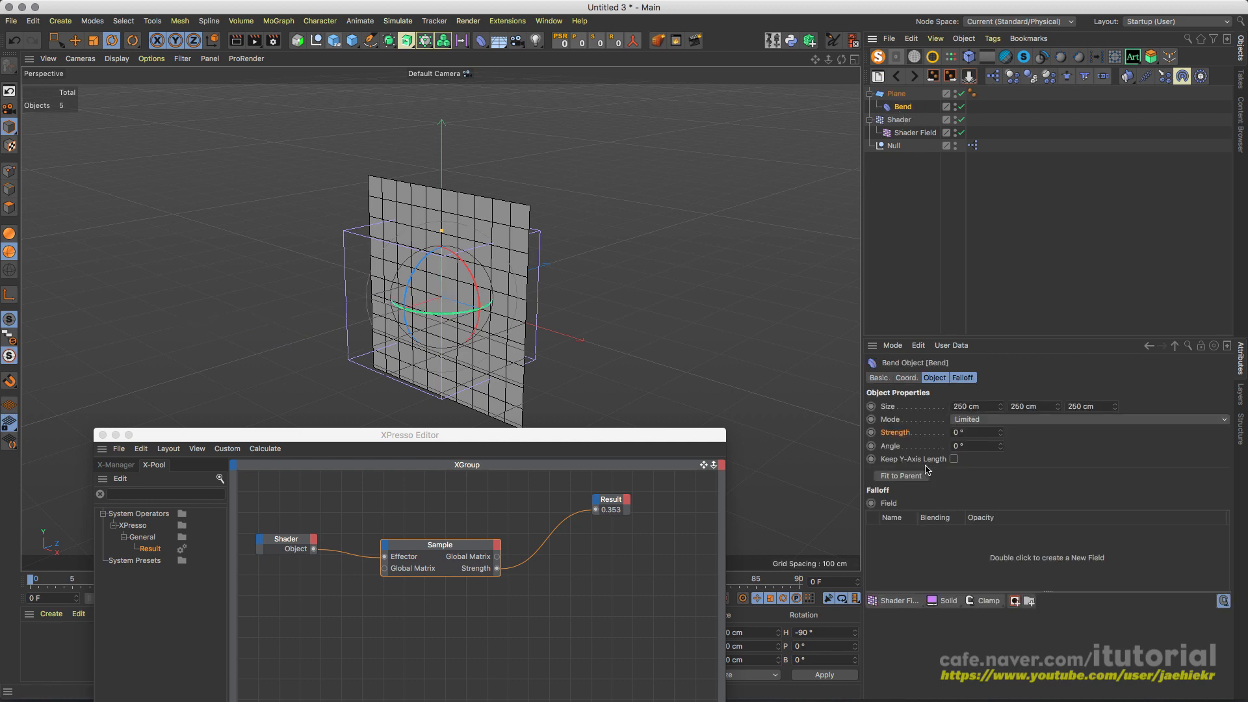
pyautogui.click(925, 475)
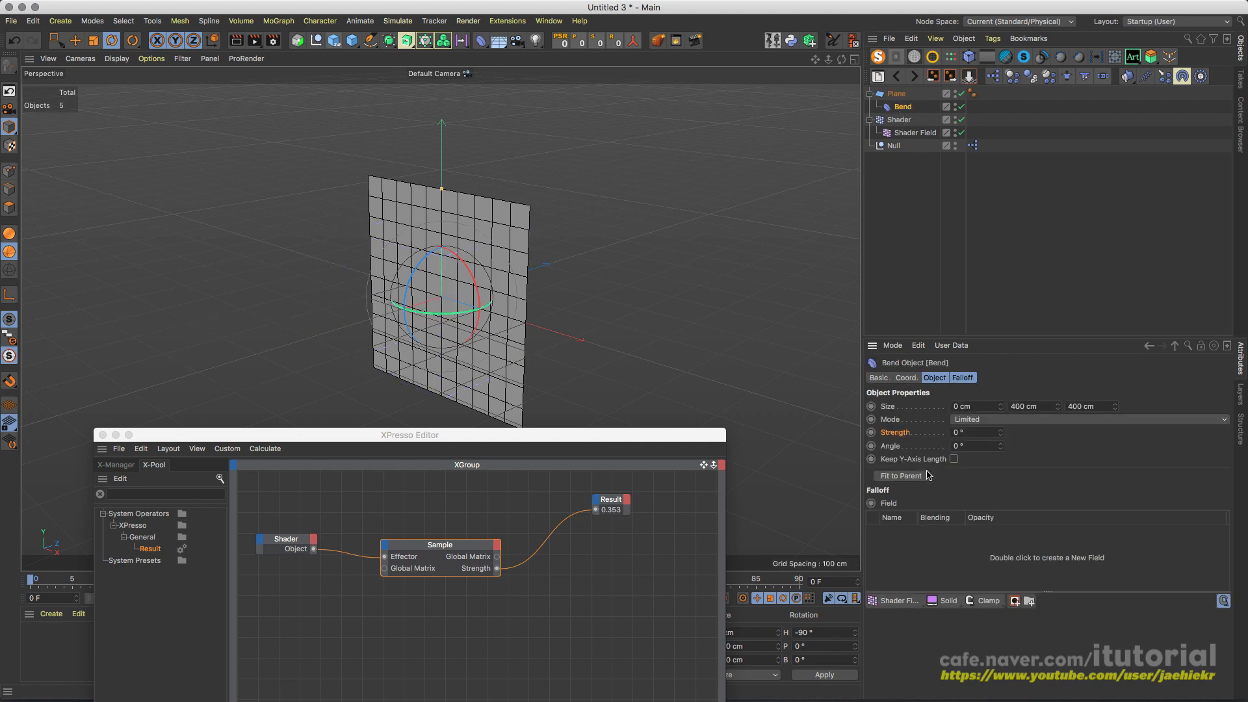
pyautogui.click(897, 94)
pyautogui.click(902, 107)
# Step: Set the Bend deformer's X size to 2 cm and enable Keep Y-Axis Length
pyautogui.click(1001, 403)
pyautogui.click(1001, 403)
pyautogui.keyDown('alt'); pyautogui.moveTo(532, 291); pyautogui.dragTo(599, 298); pyautogui.keyUp('alt')
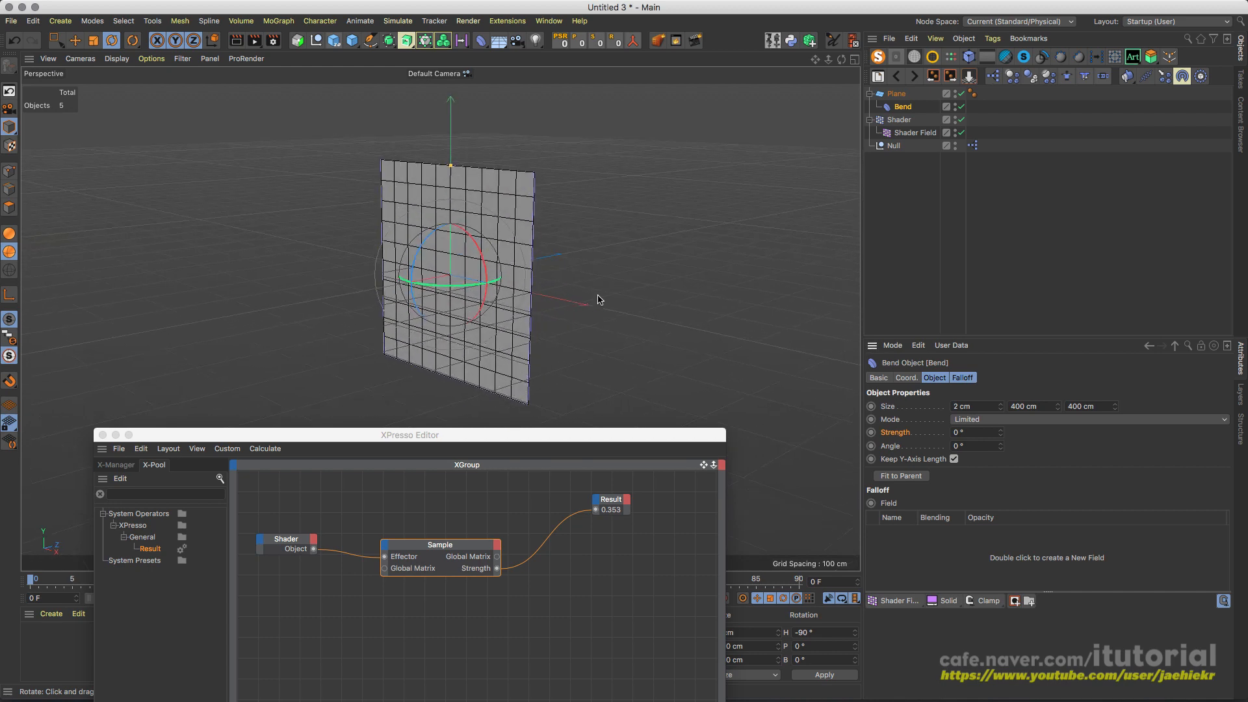
# Step: Test the Bend's Strength, reset it to 0°, and set the deformer's pitch rotation (R.P) to 180°
pyautogui.moveTo(1005, 432); pyautogui.dragTo(1003, 437)
pyautogui.rightClick(1001, 434)
pyautogui.click(911, 378)
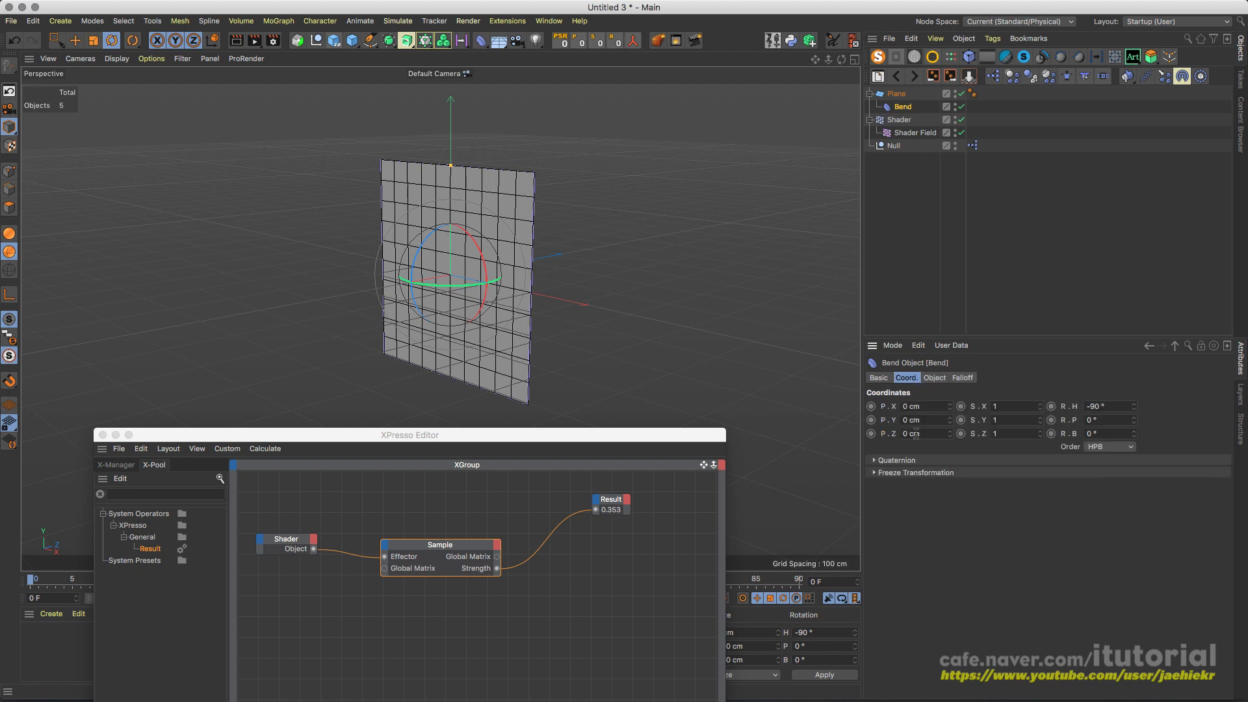
pyautogui.click(1115, 420)
pyautogui.press('Return')
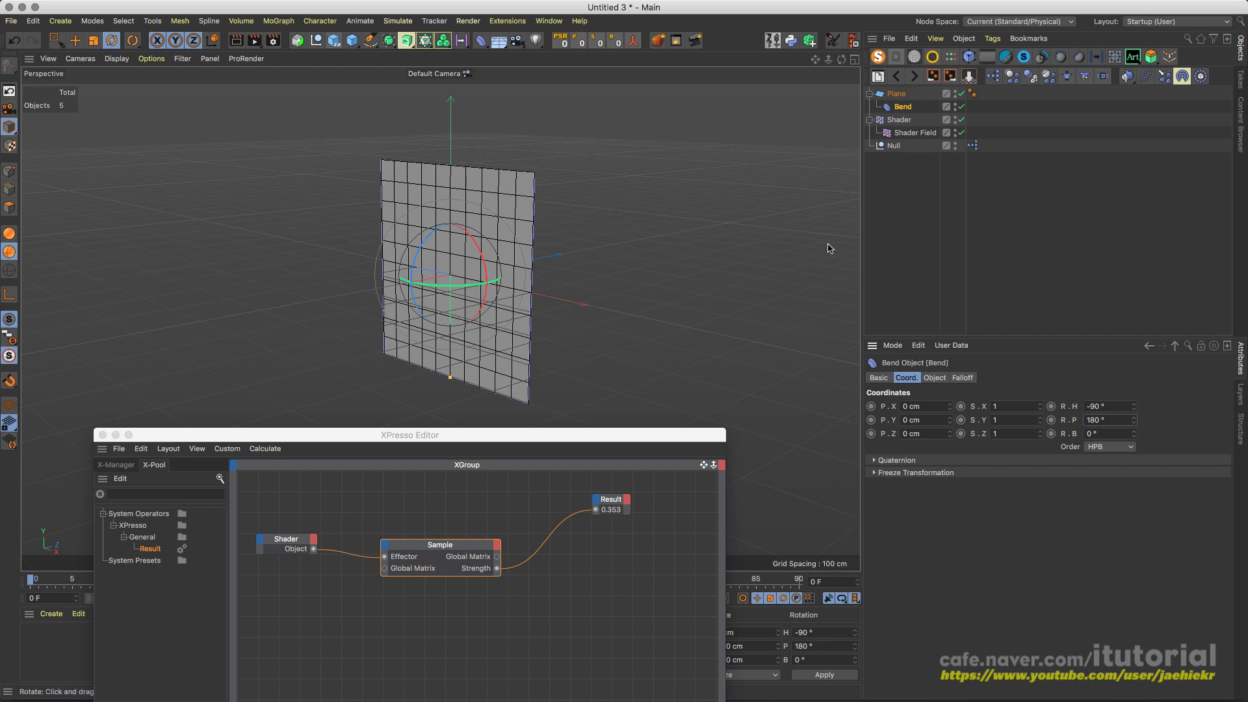
# Step: Try out the Bend's Strength on the flipped deformer and undo the change
pyautogui.click(960, 378)
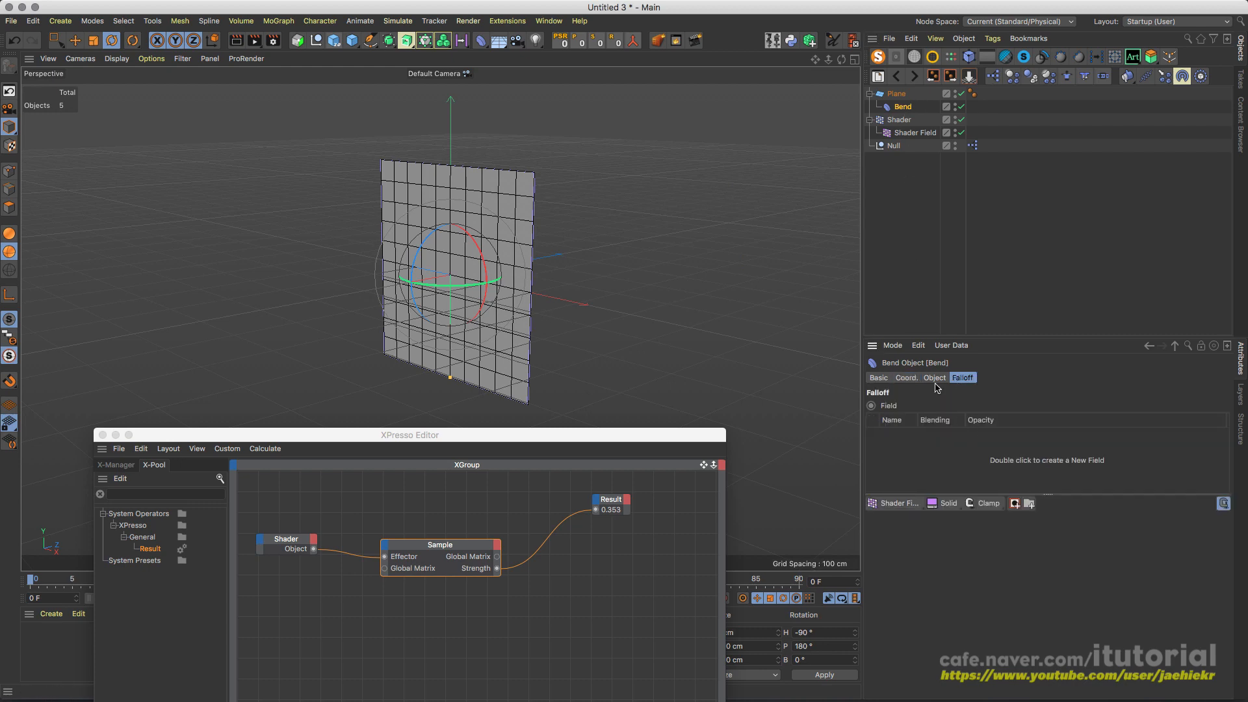
pyautogui.click(935, 378)
pyautogui.moveTo(1001, 432); pyautogui.dragTo(1001, 421)
pyautogui.press('super+z')
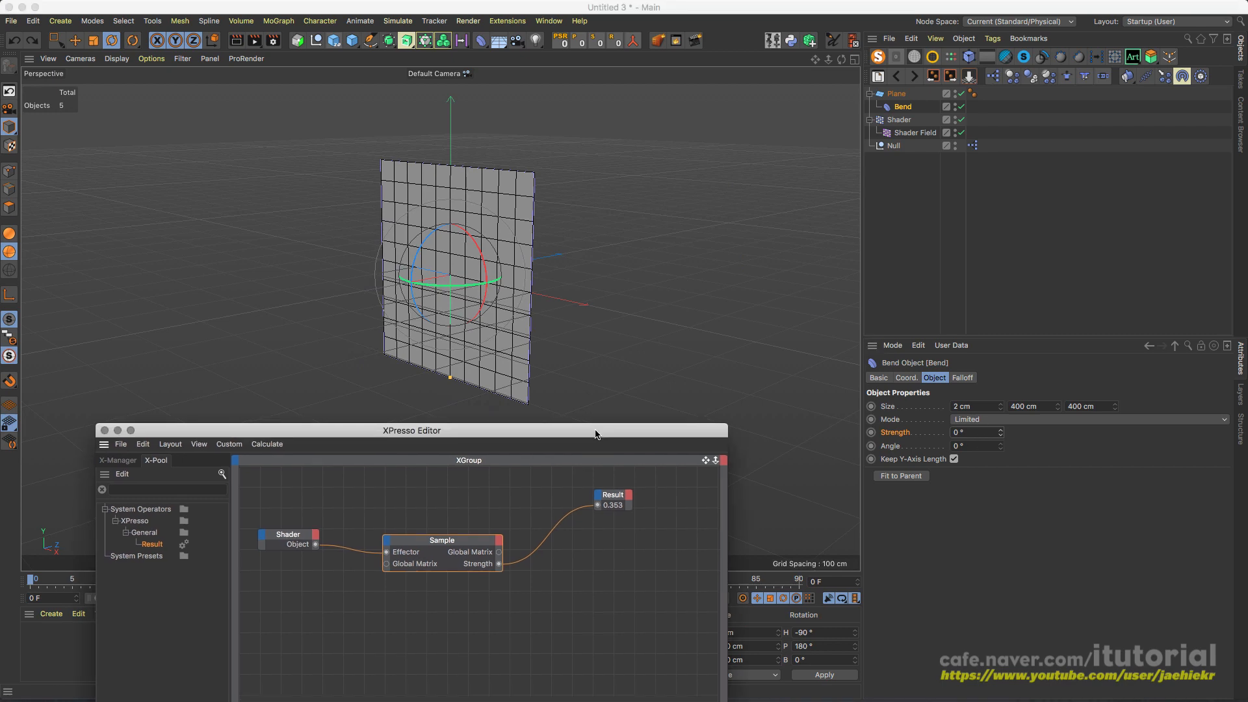
# Step: Add the Bend deformer as a node in the XPresso graph with a Strength input port
pyautogui.moveTo(595, 437); pyautogui.dragTo(654, 340)
pyautogui.moveTo(744, 362); pyautogui.dragTo(667, 474)
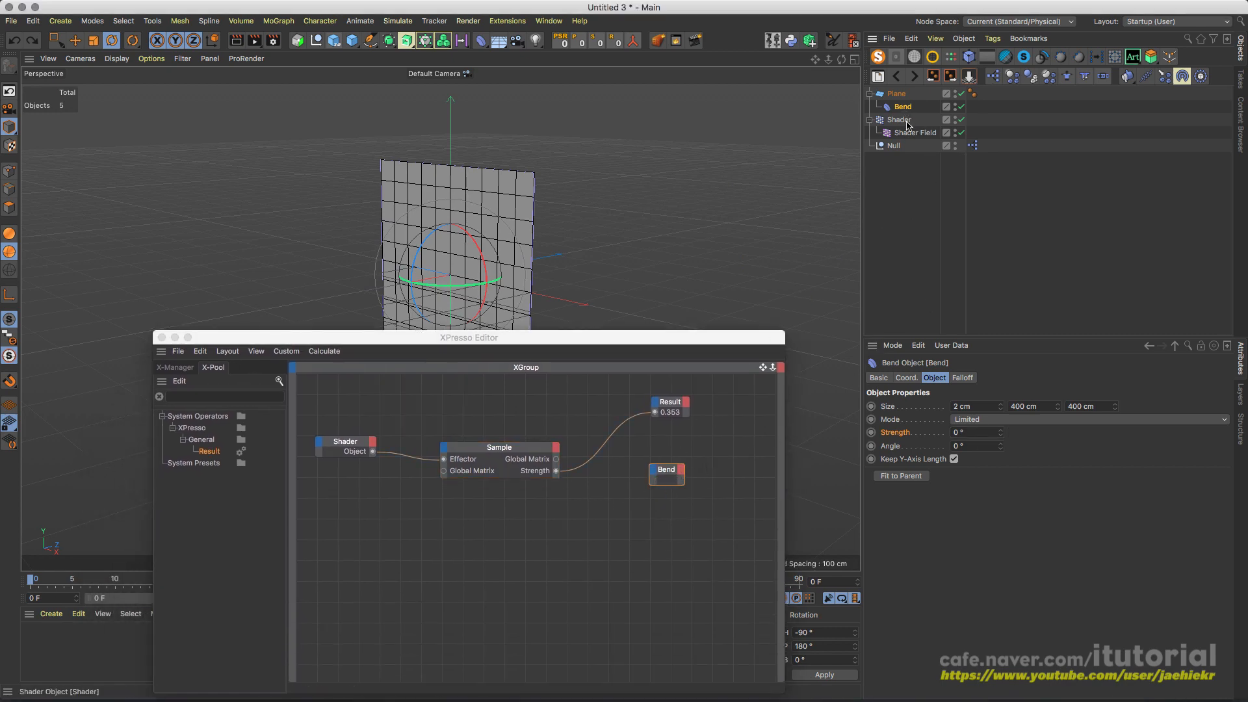
pyautogui.moveTo(895, 433); pyautogui.dragTo(690, 481)
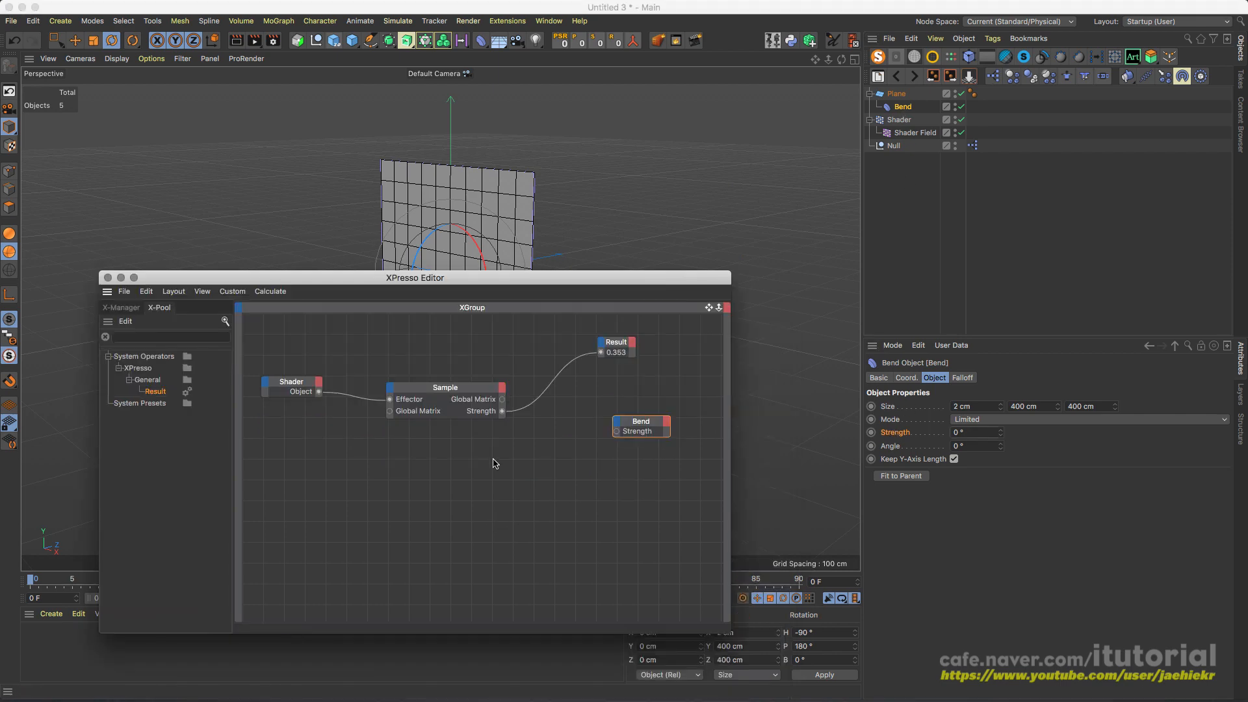
# Step: Create a Range Mapper node and connect the Sample node's Strength output to its Input
pyautogui.rightClick(495, 464)
pyautogui.moveTo(530, 470)
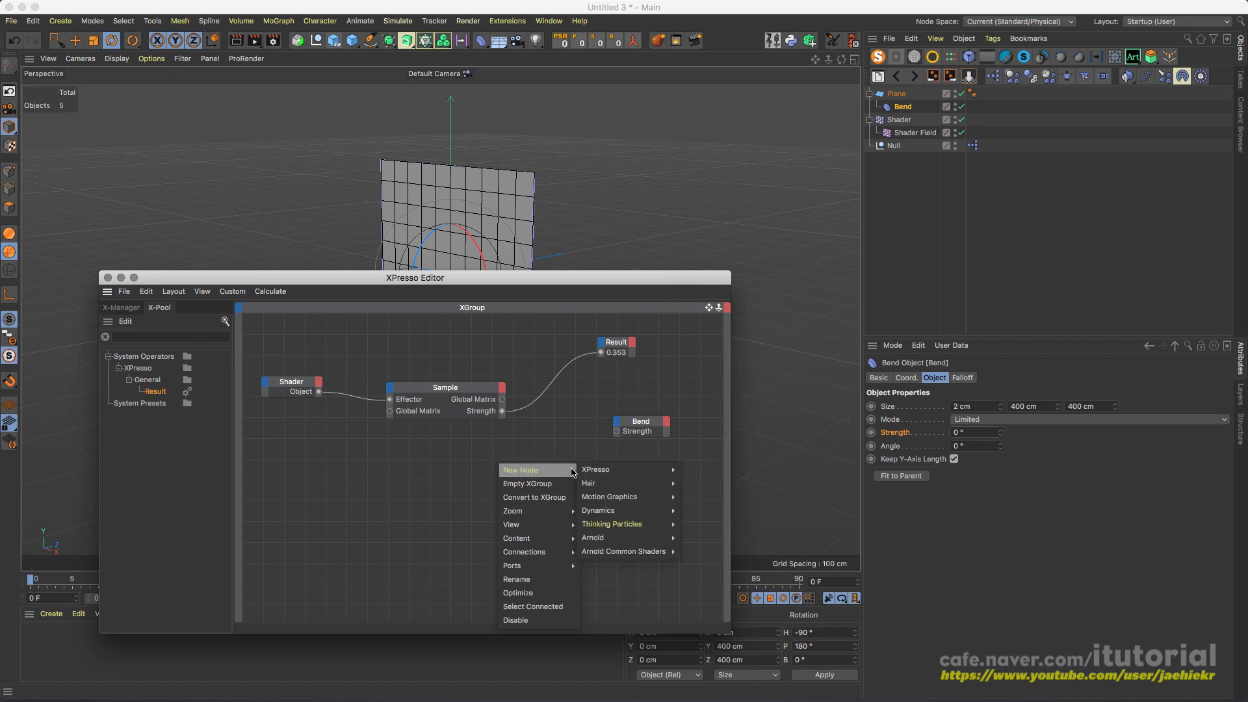
pyautogui.moveTo(624, 469)
pyautogui.moveTo(702, 509)
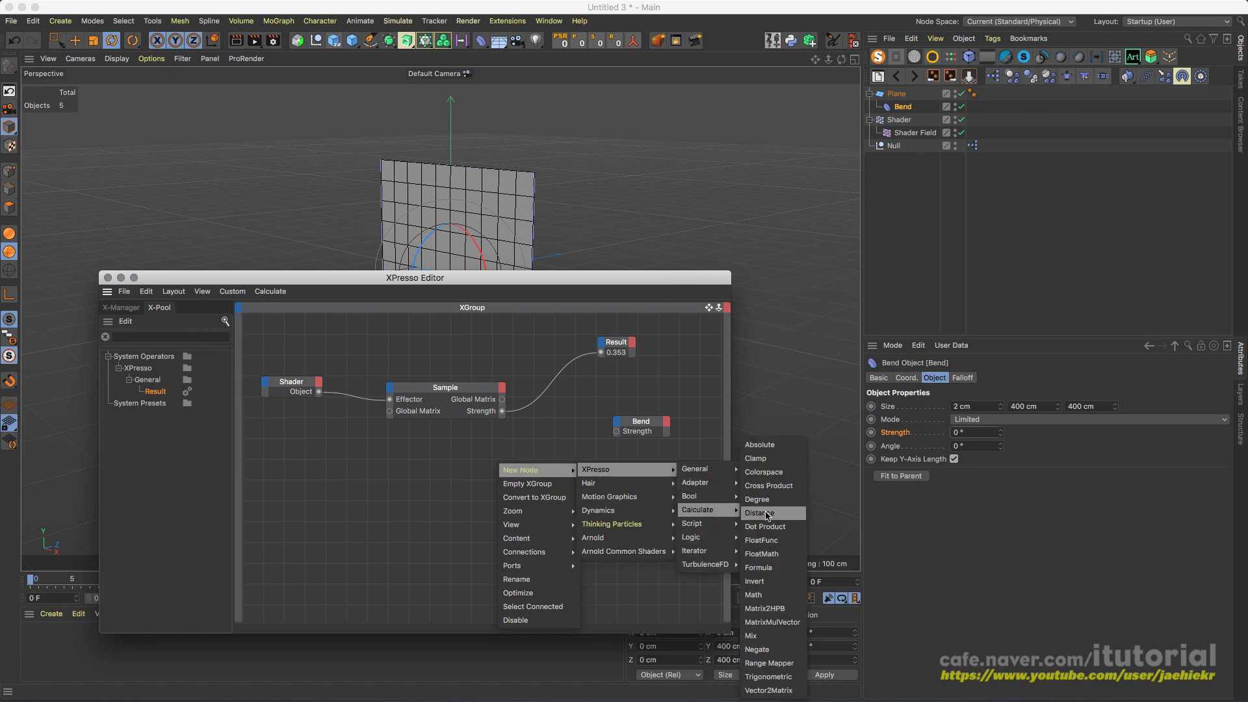
pyautogui.click(773, 664)
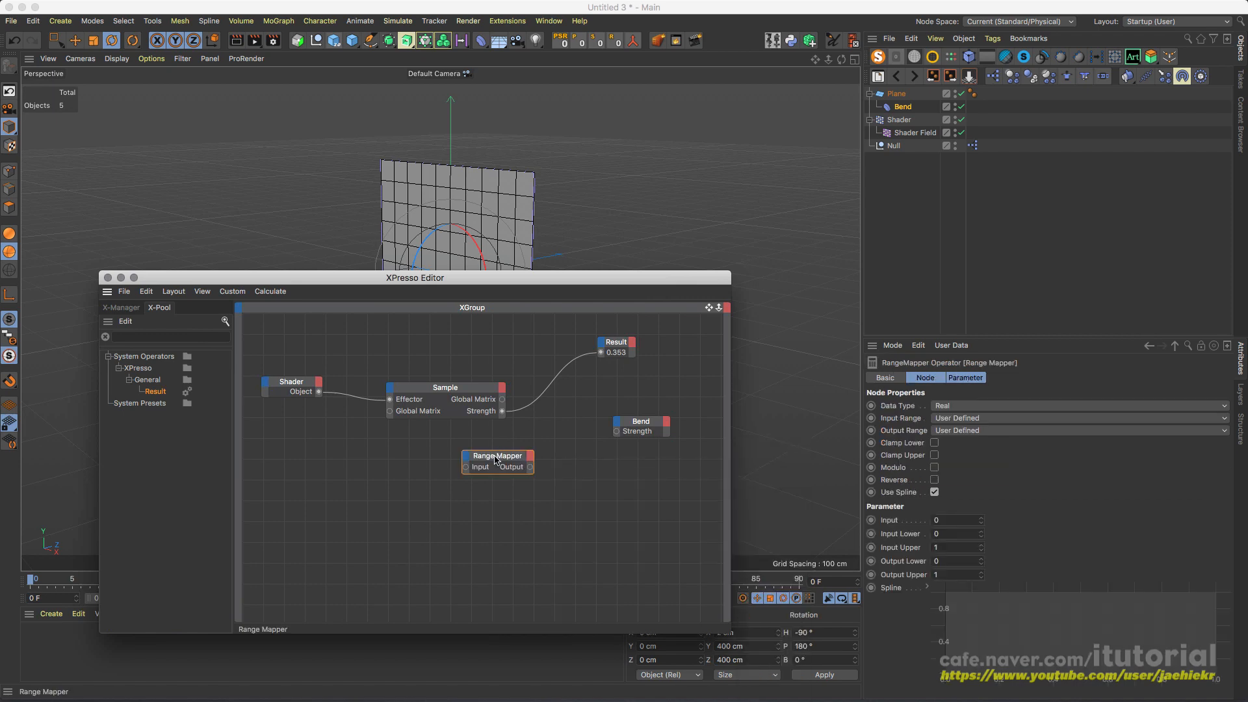
pyautogui.moveTo(468, 464); pyautogui.dragTo(503, 411)
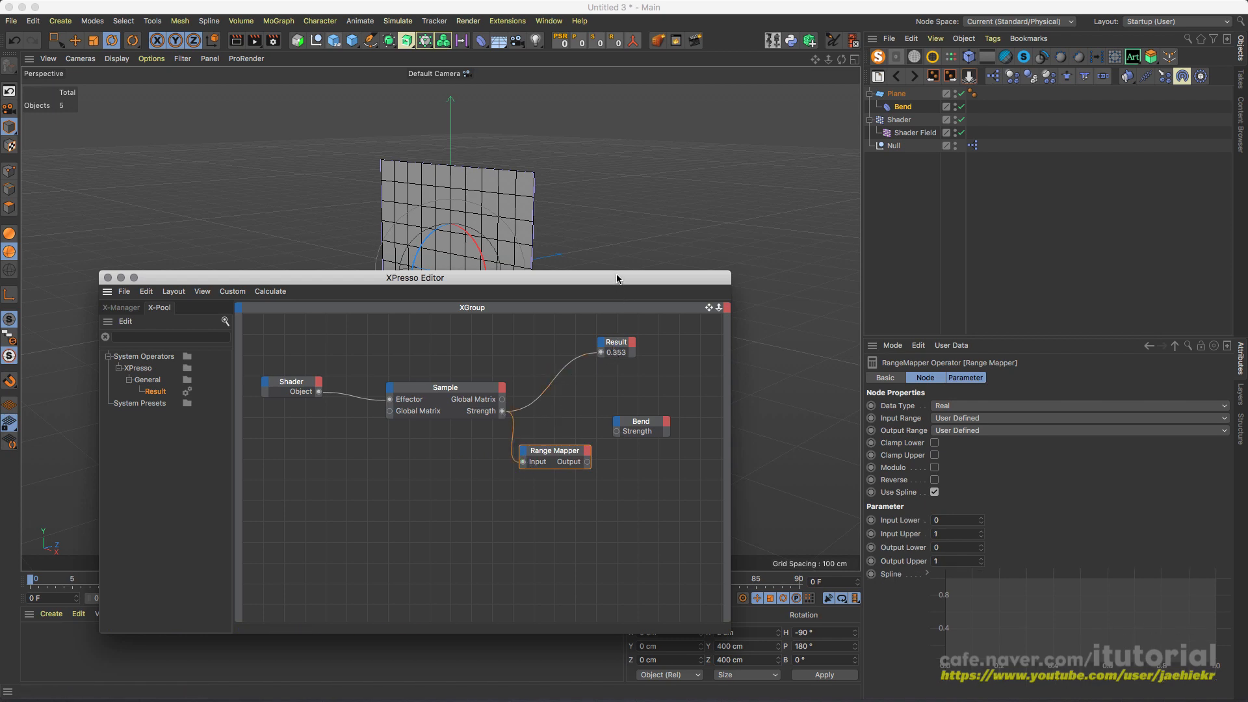
# Step: Set the Range Mapper's Output Range to Degree with an Output Upper of 60°, and connect its Output to the Bend's Strength
pyautogui.moveTo(617, 279); pyautogui.dragTo(484, 339)
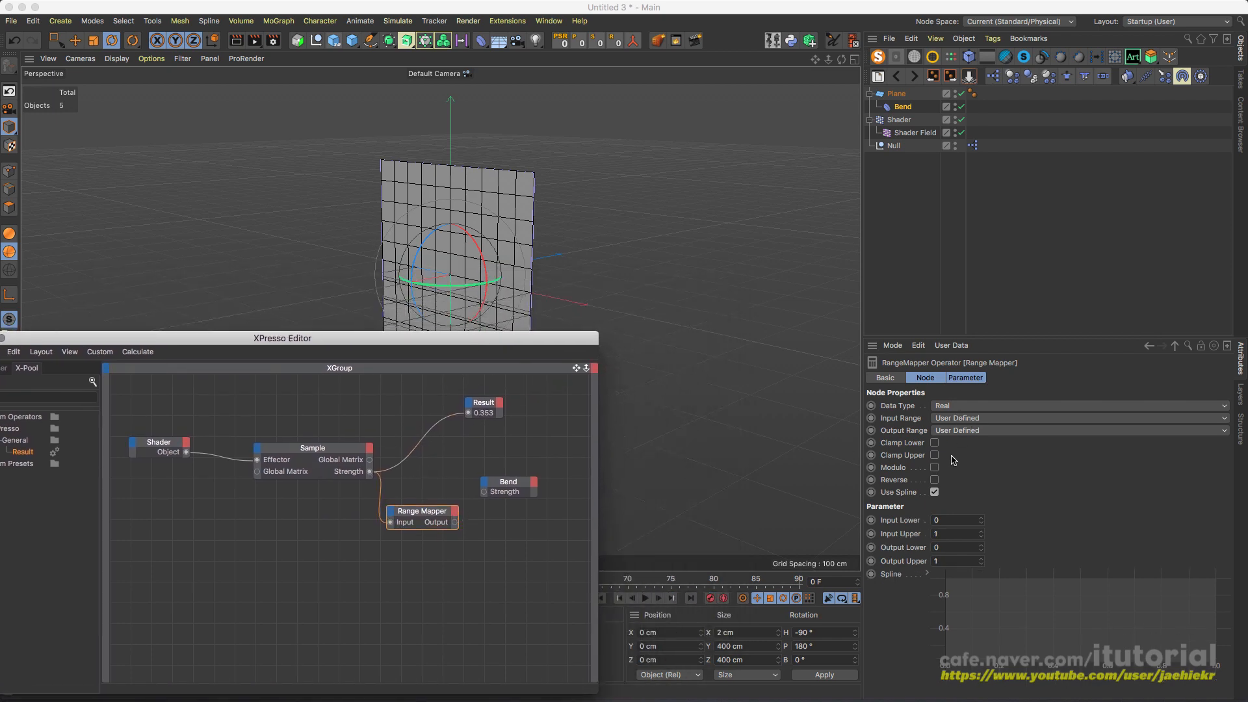
pyautogui.click(972, 431)
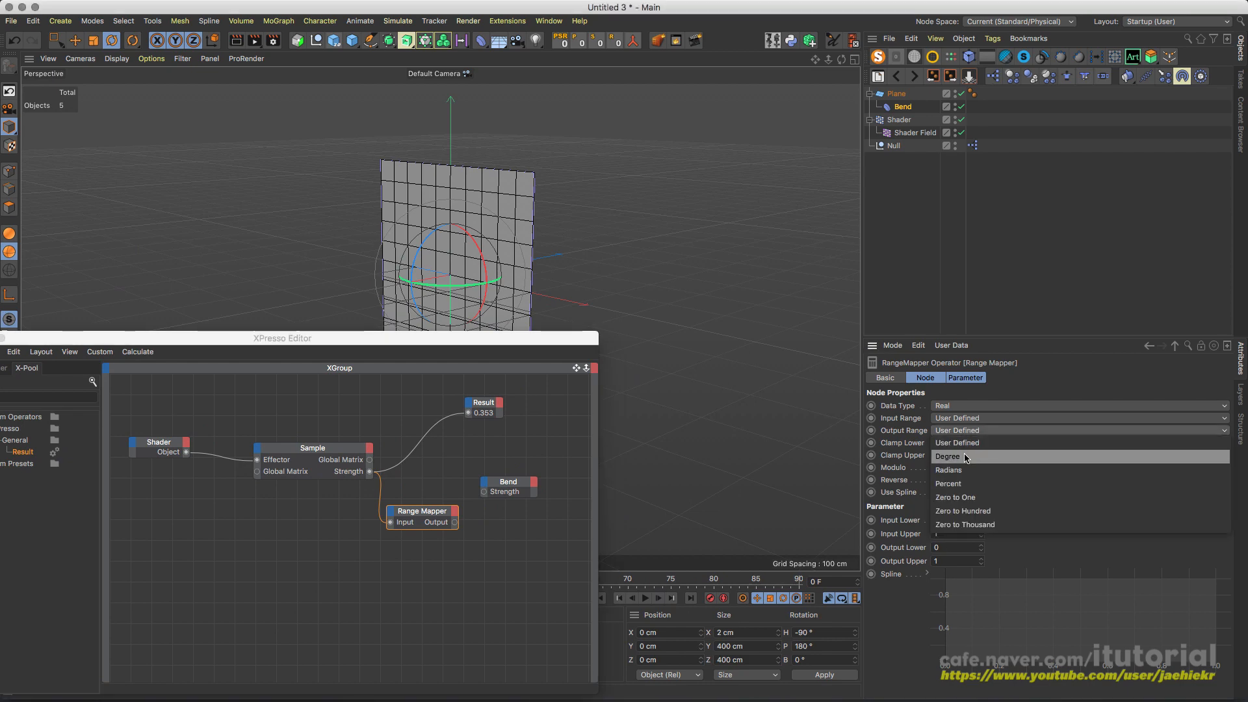
pyautogui.click(968, 458)
pyautogui.click(961, 560)
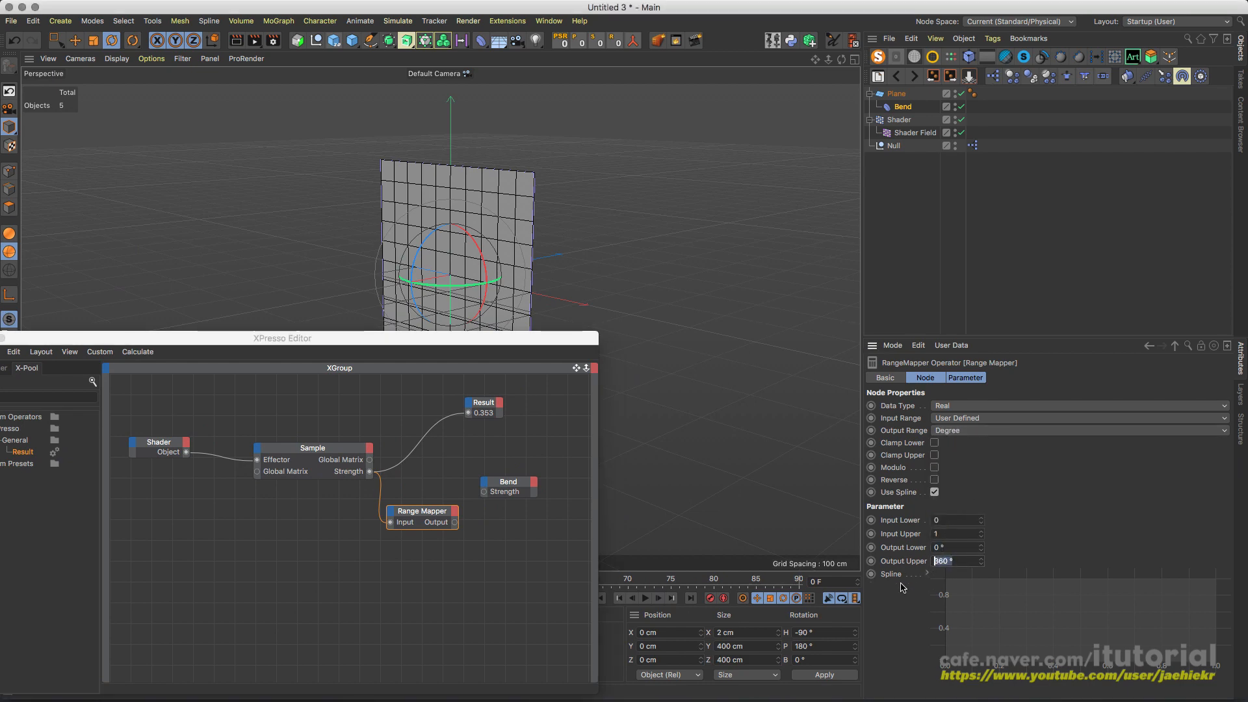
pyautogui.write('6')
pyautogui.moveTo(500, 341); pyautogui.dragTo(457, 373)
pyautogui.moveTo(411, 554); pyautogui.dragTo(441, 524)
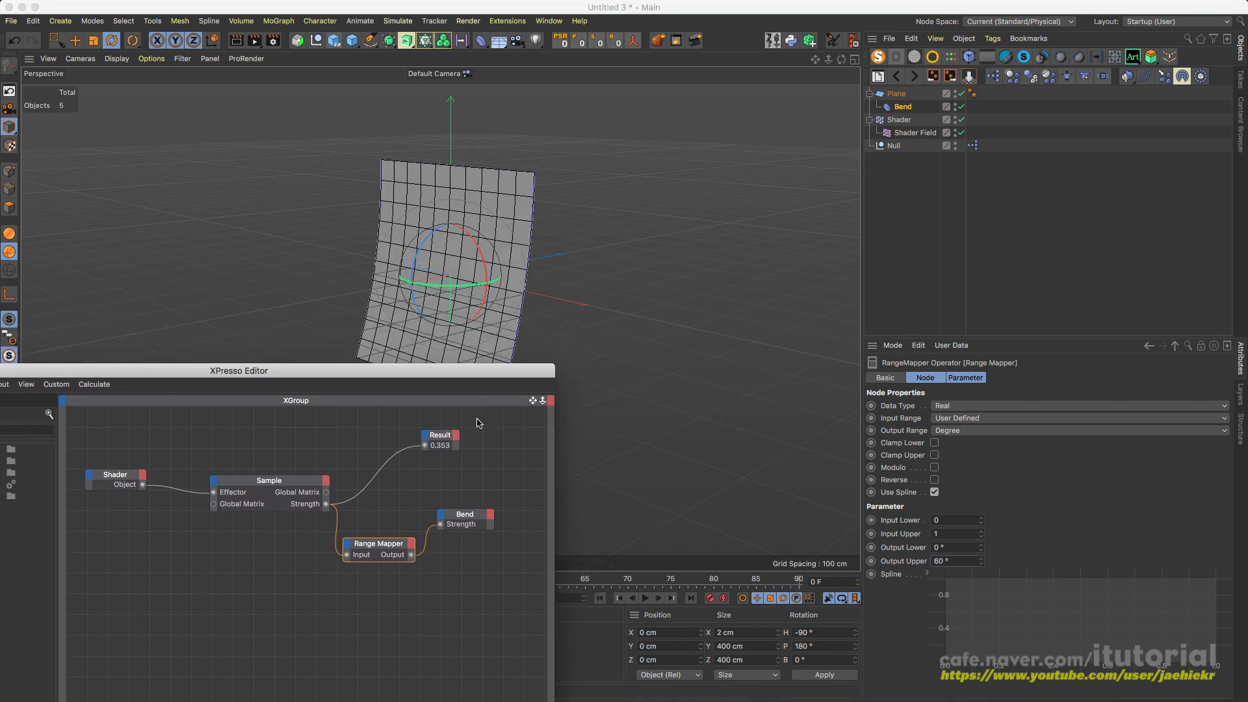
# Step: Play the animation to check how the sampled shader strength bends the Plane, and return to the first frame
pyautogui.moveTo(451, 375); pyautogui.dragTo(1079, 116)
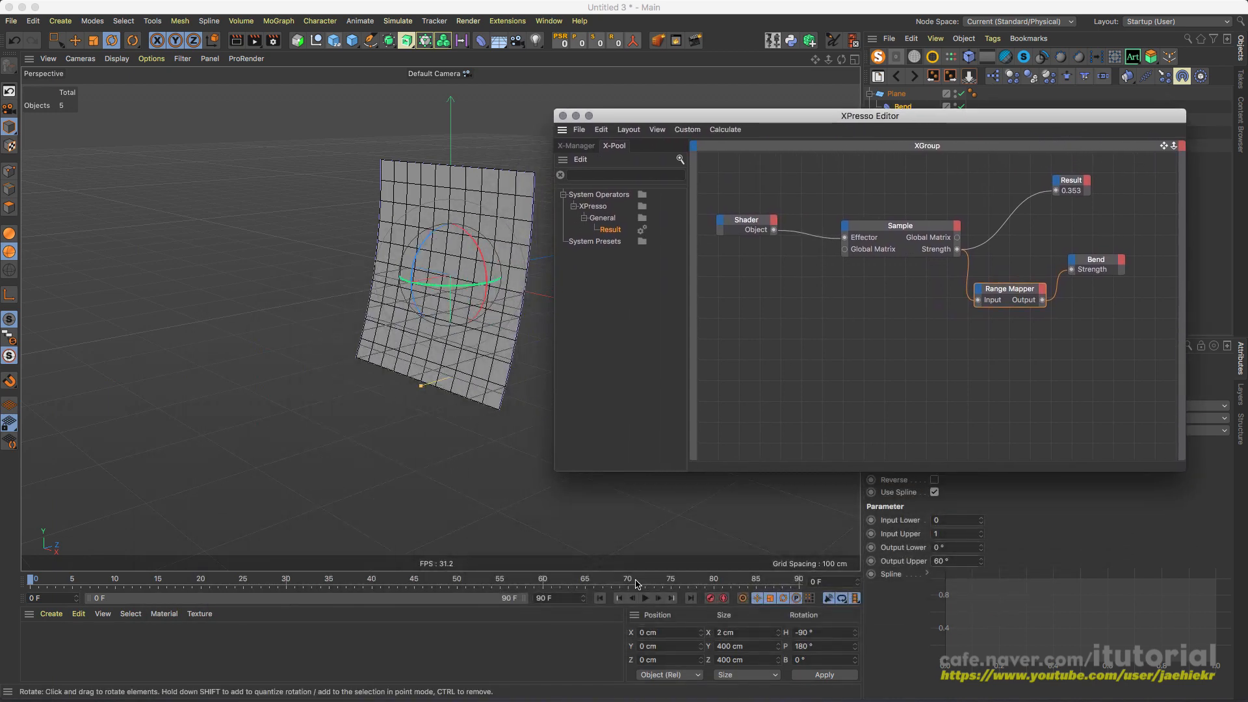
pyautogui.click(645, 599)
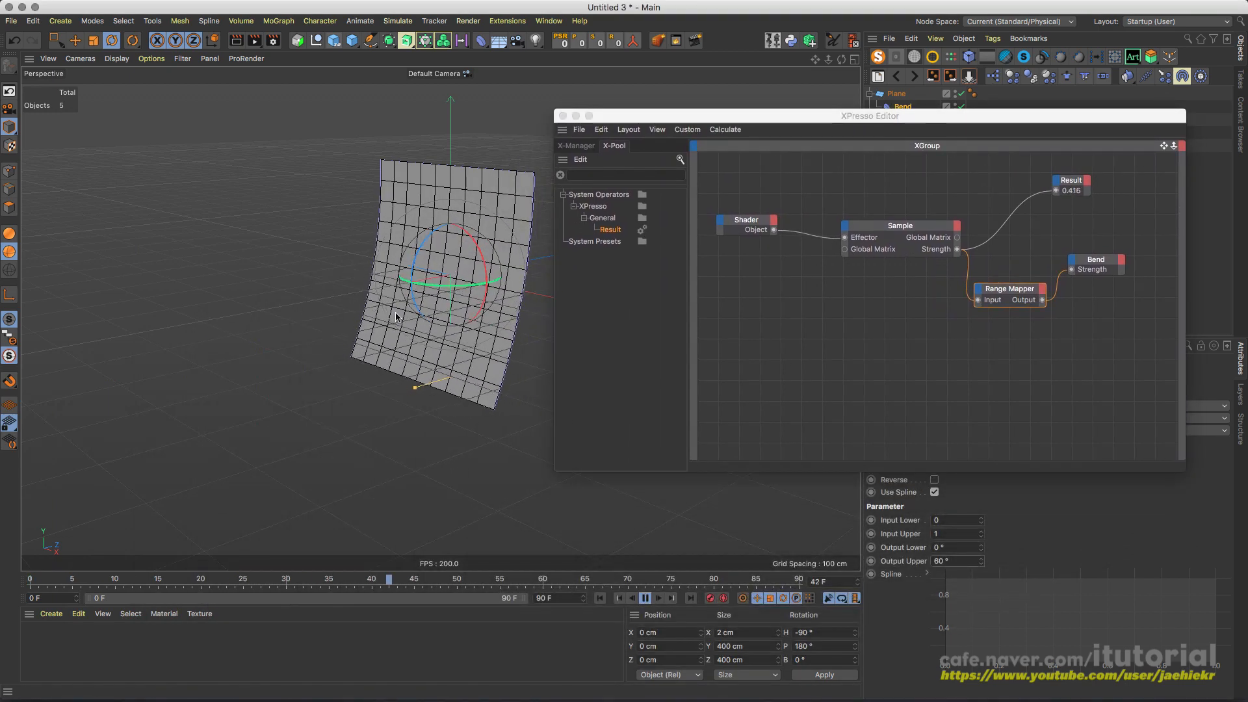
pyautogui.keyDown('alt'); pyautogui.moveTo(390, 325); pyautogui.dragTo(518, 312); pyautogui.keyUp('alt')
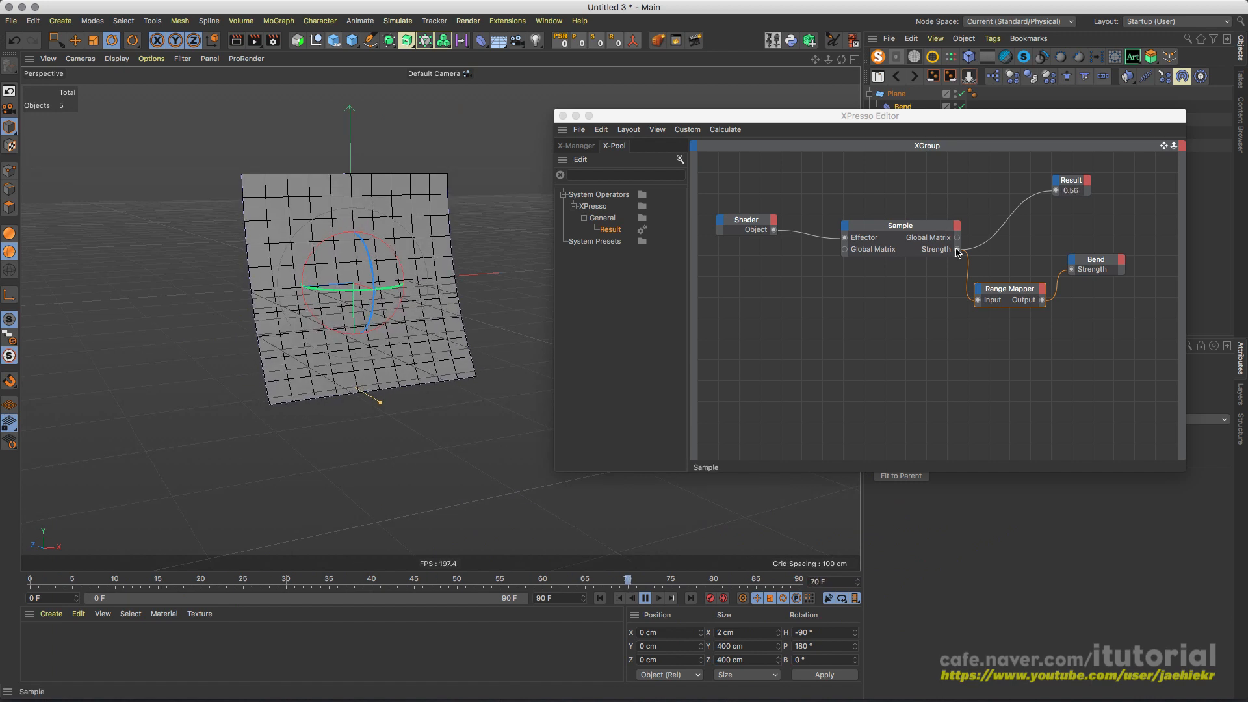
pyautogui.moveTo(960, 117); pyautogui.dragTo(911, 151)
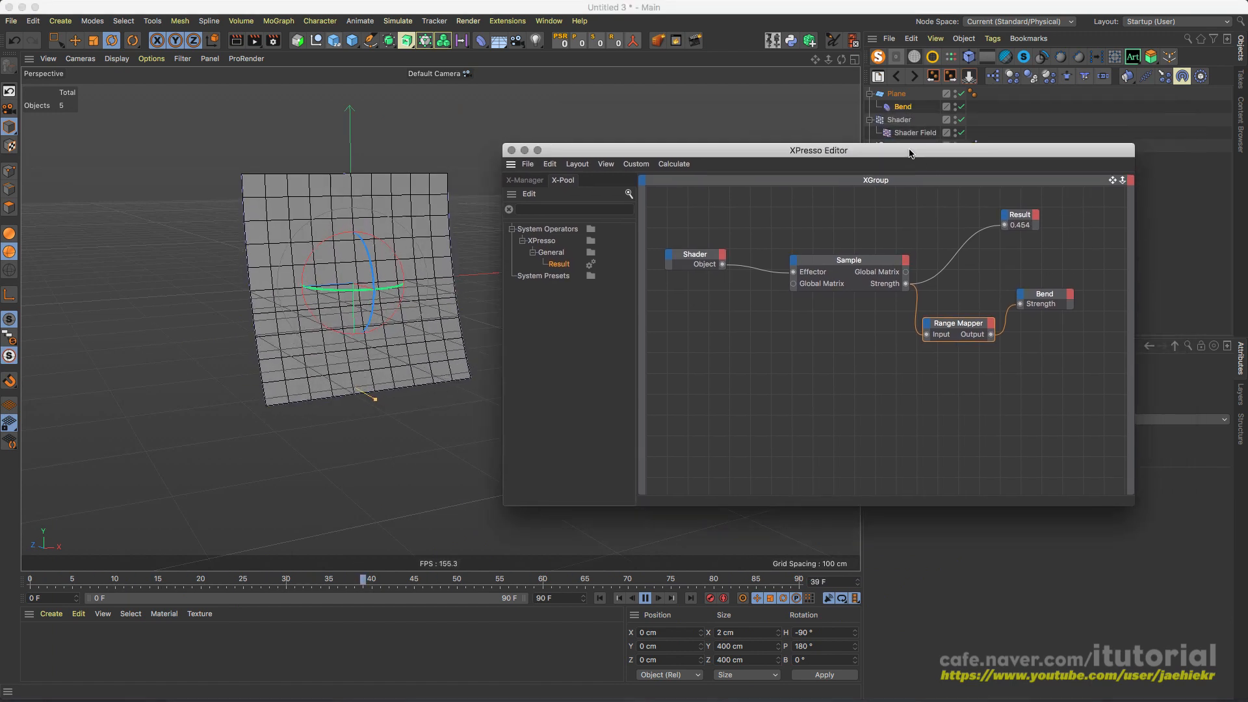
pyautogui.click(644, 597)
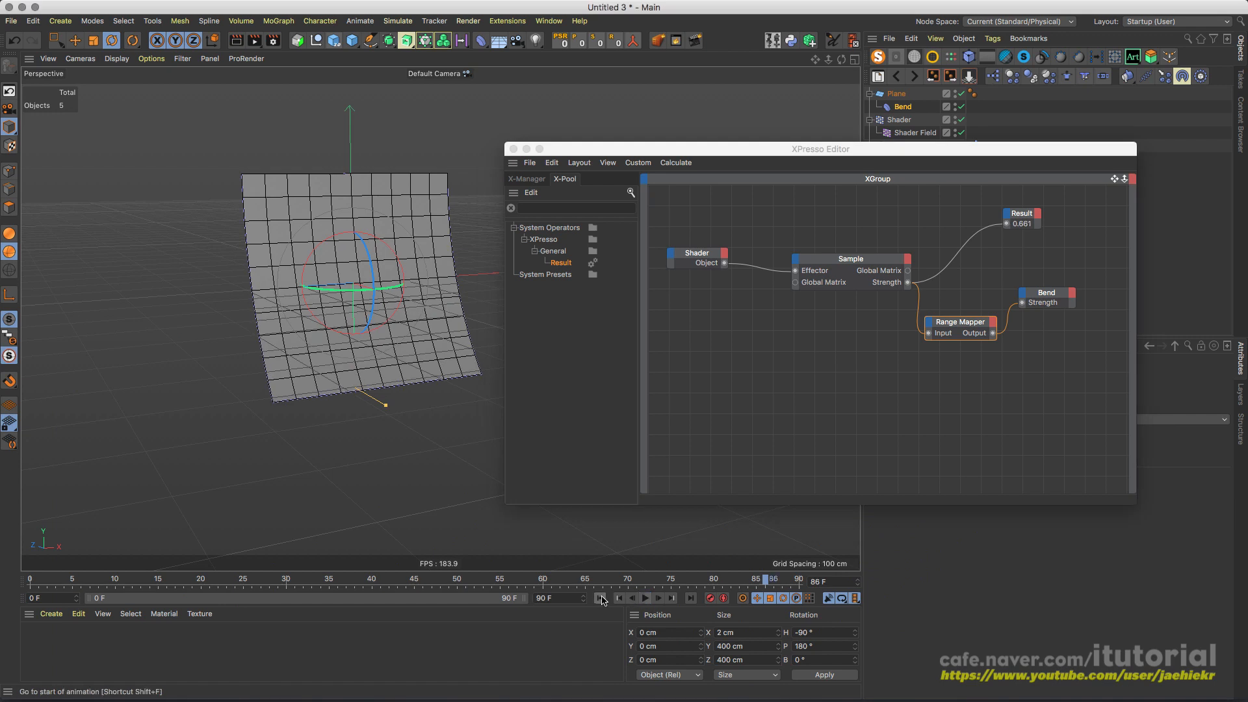
pyautogui.click(600, 598)
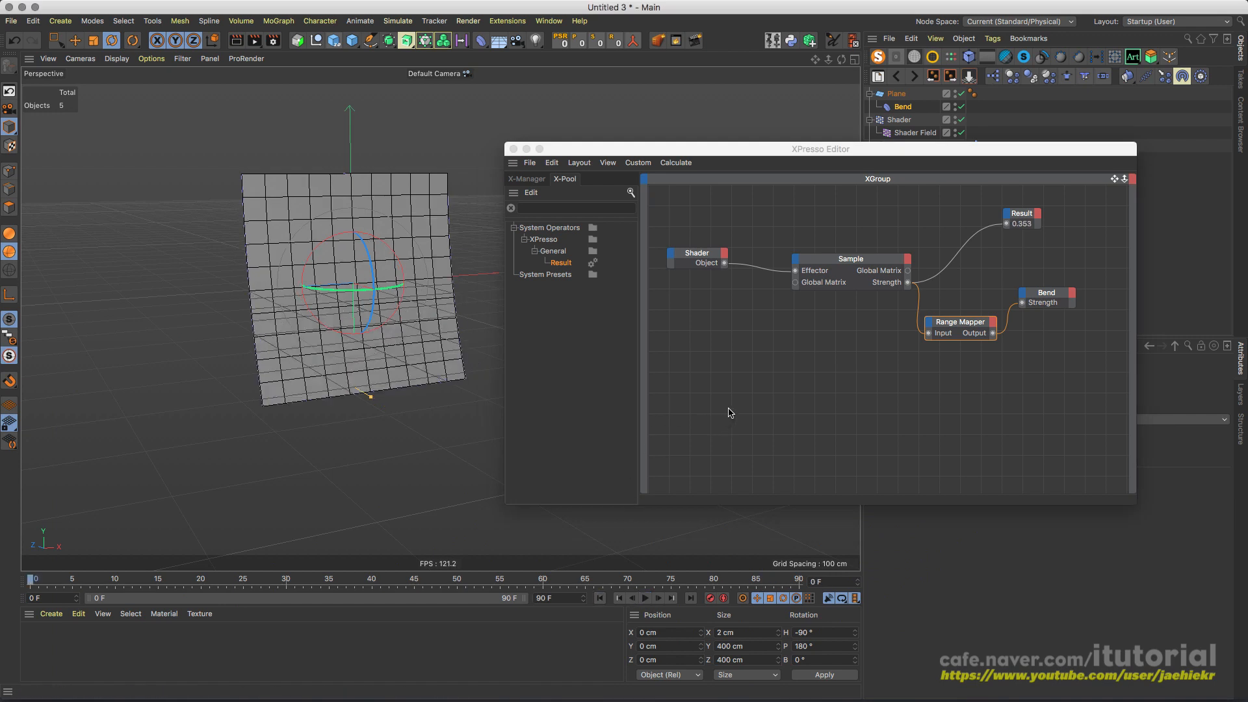
pyautogui.moveTo(794, 152)
pyautogui.mouseDown()
pyautogui.moveTo(690, 162)
pyautogui.moveTo(597, 146)
pyautogui.moveTo(708, 173)
pyautogui.moveTo(820, 157)
pyautogui.moveTo(790, 157)
pyautogui.mouseUp()
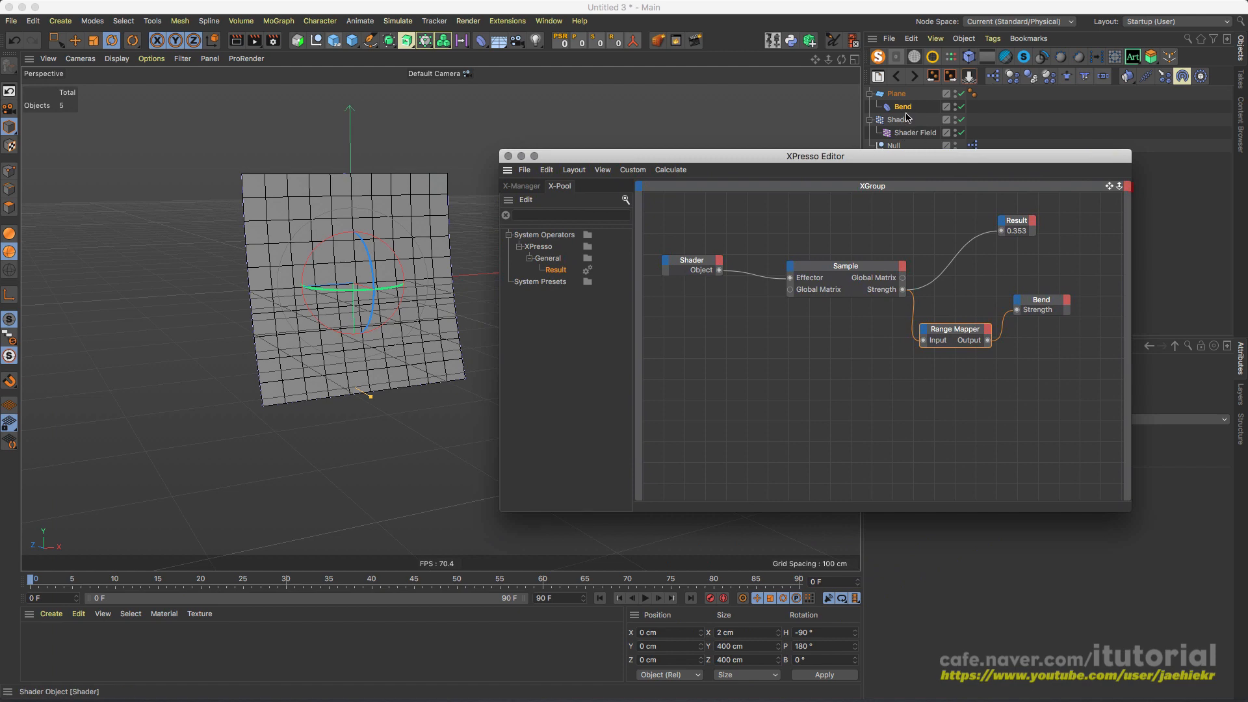
# Step: Delete the Shader and Sample nodes from the XPresso graph
pyautogui.moveTo(843, 157); pyautogui.dragTo(626, 299)
pyautogui.moveTo(468, 350); pyautogui.dragTo(714, 451)
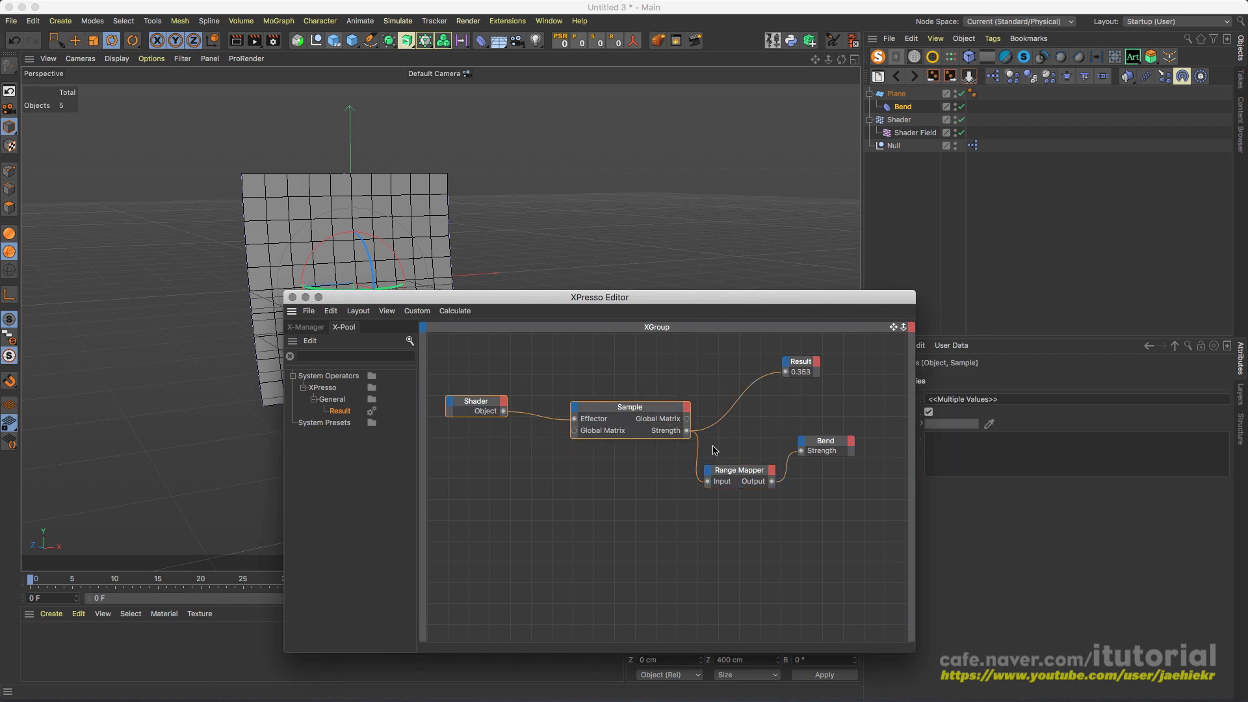
pyautogui.press('Delete')
# Step: Add a Noise node from the general XPresso operators to the free area of the graph
pyautogui.moveTo(665, 304); pyautogui.dragTo(664, 277)
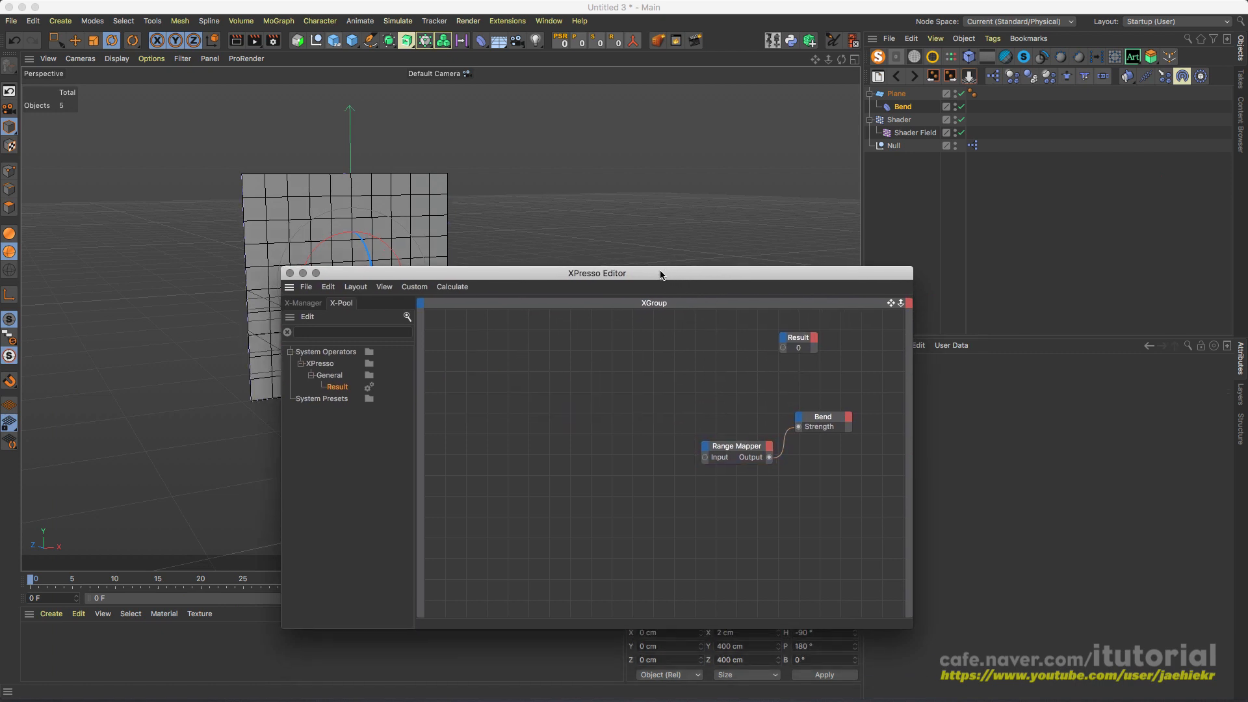
pyautogui.rightClick(501, 388)
pyautogui.moveTo(529, 397)
pyautogui.moveTo(604, 395)
pyautogui.moveTo(713, 398)
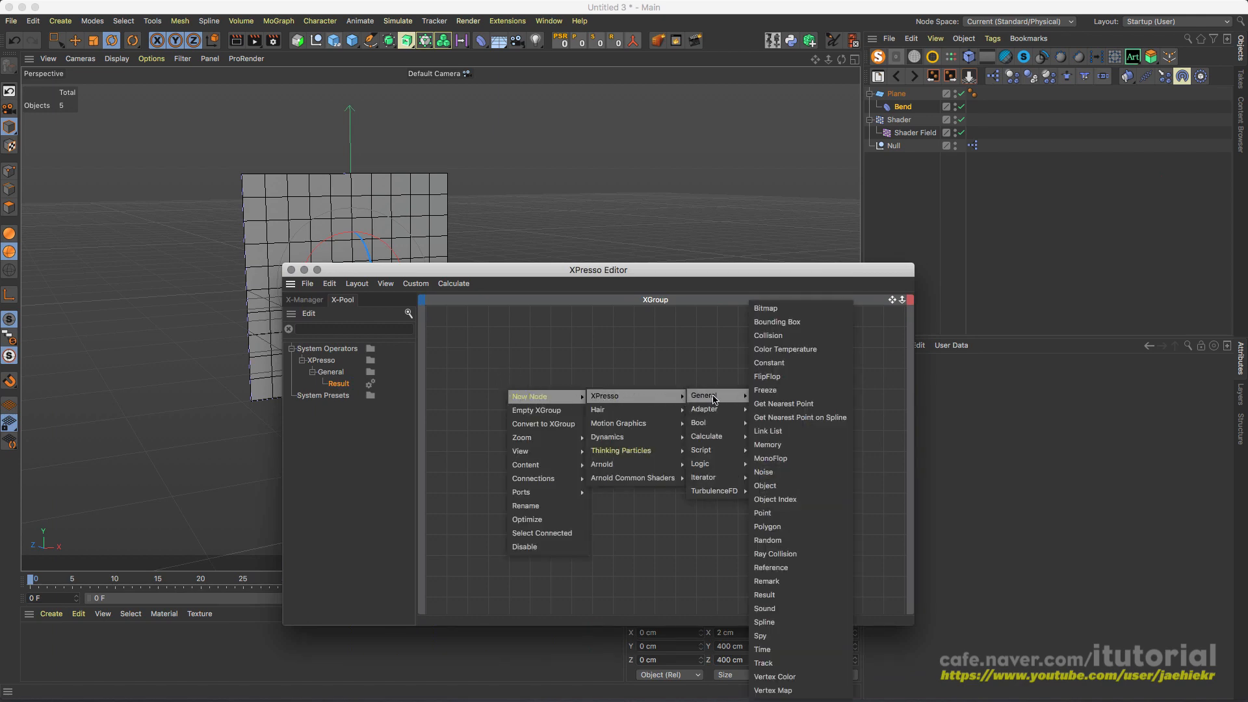
pyautogui.click(787, 473)
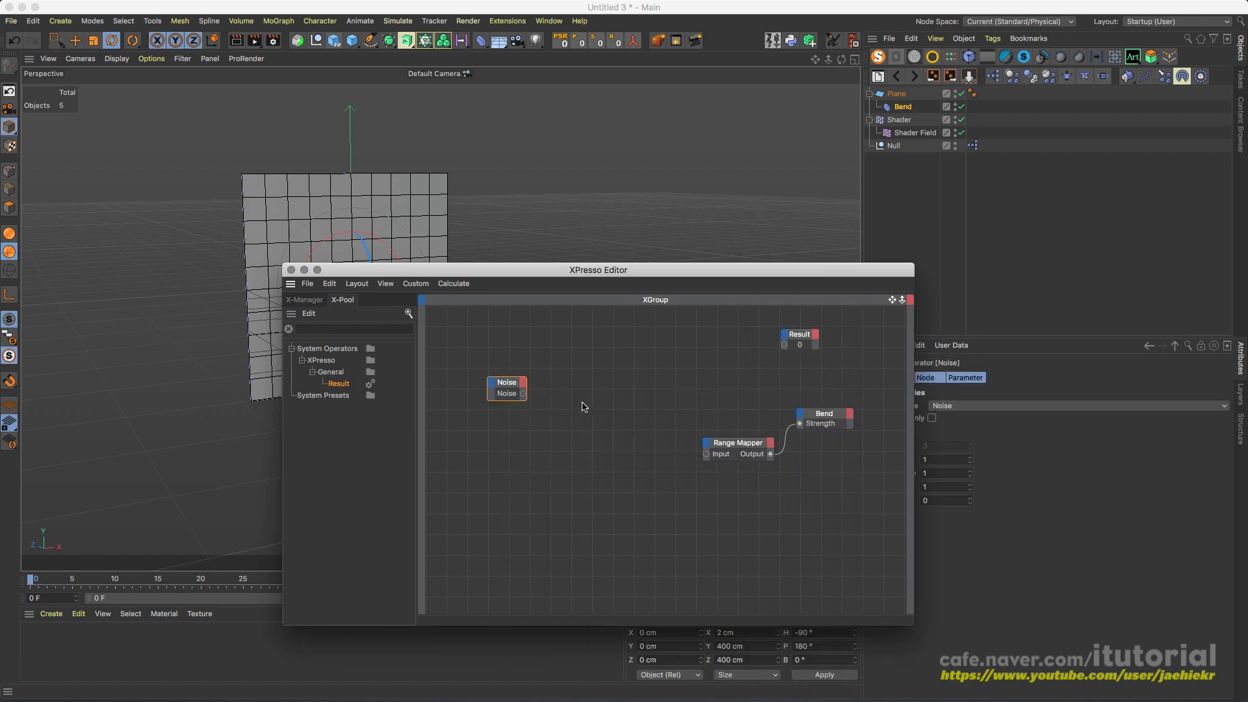
# Step: Expand the Noise node's width and connect its Noise output to the Result node
pyautogui.moveTo(524, 389)
pyautogui.mouseDown()
pyautogui.moveTo(507, 382)
pyautogui.moveTo(532, 377)
pyautogui.moveTo(506, 373)
pyautogui.mouseUp()
pyautogui.click(516, 377)
pyautogui.moveTo(798, 334); pyautogui.dragTo(521, 380)
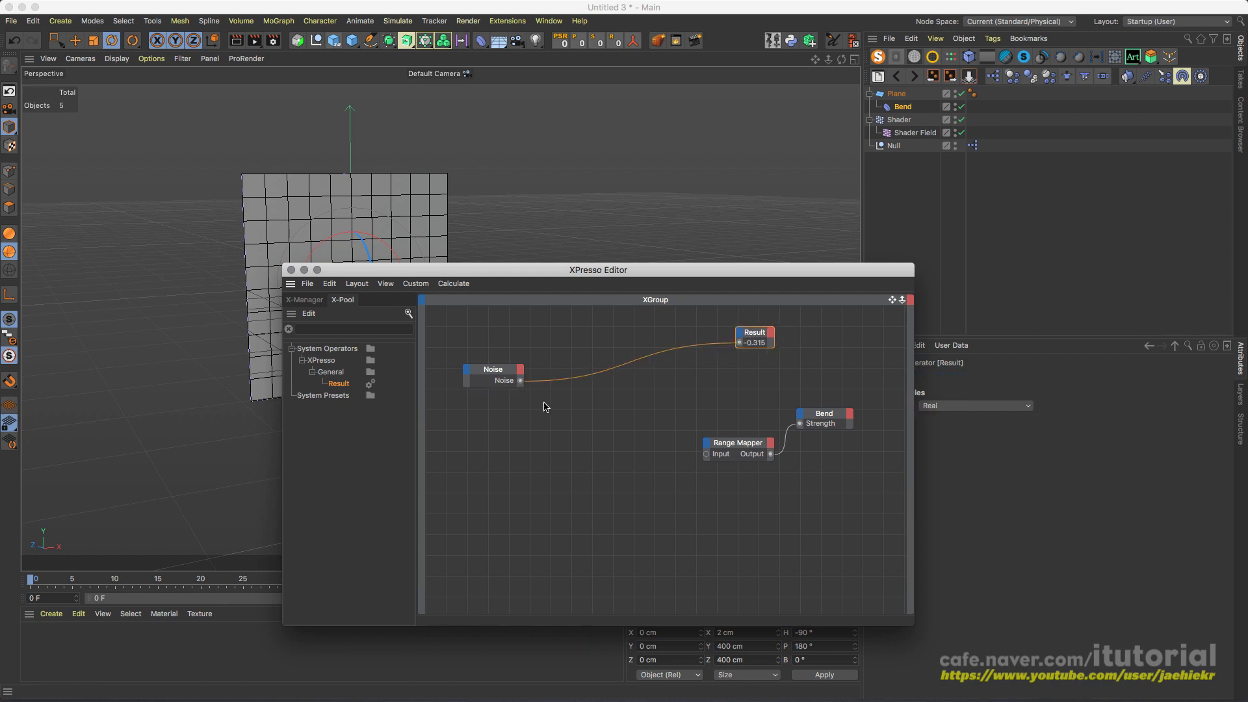
# Step: Play the animation to examine the Noise values in the Result node, and return to the first frame
pyautogui.moveTo(654, 288); pyautogui.dragTo(561, 232)
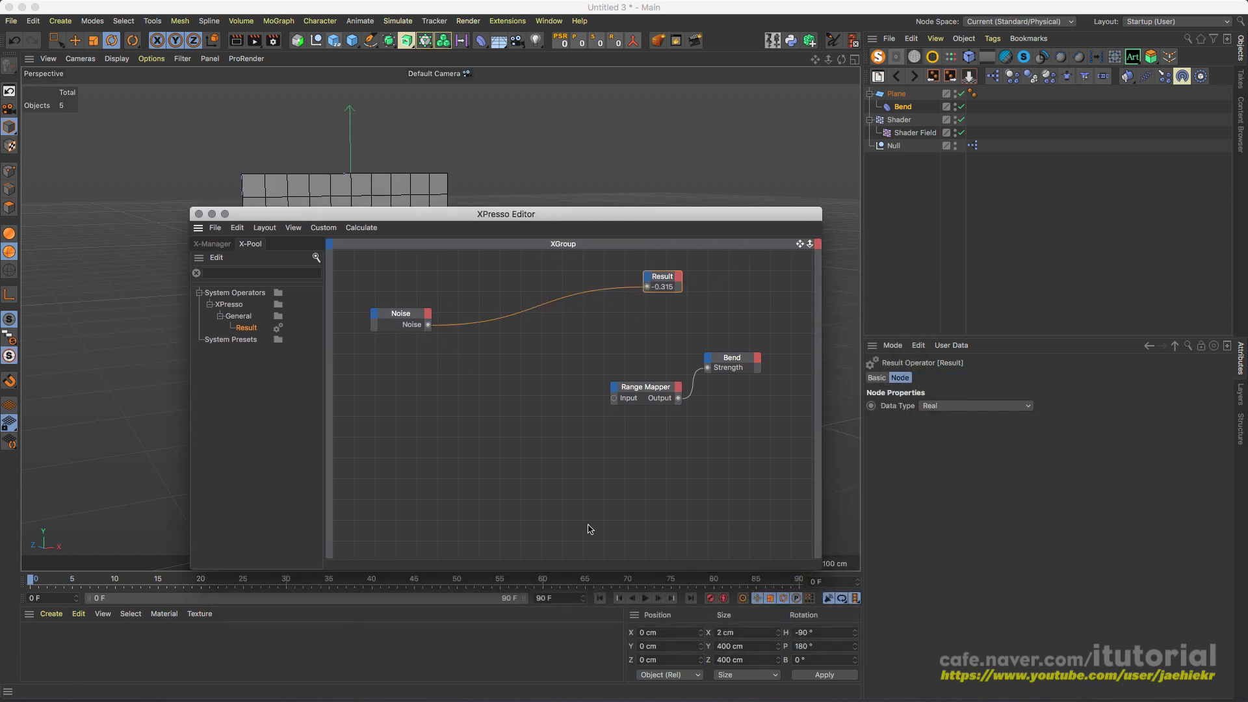
pyautogui.click(645, 598)
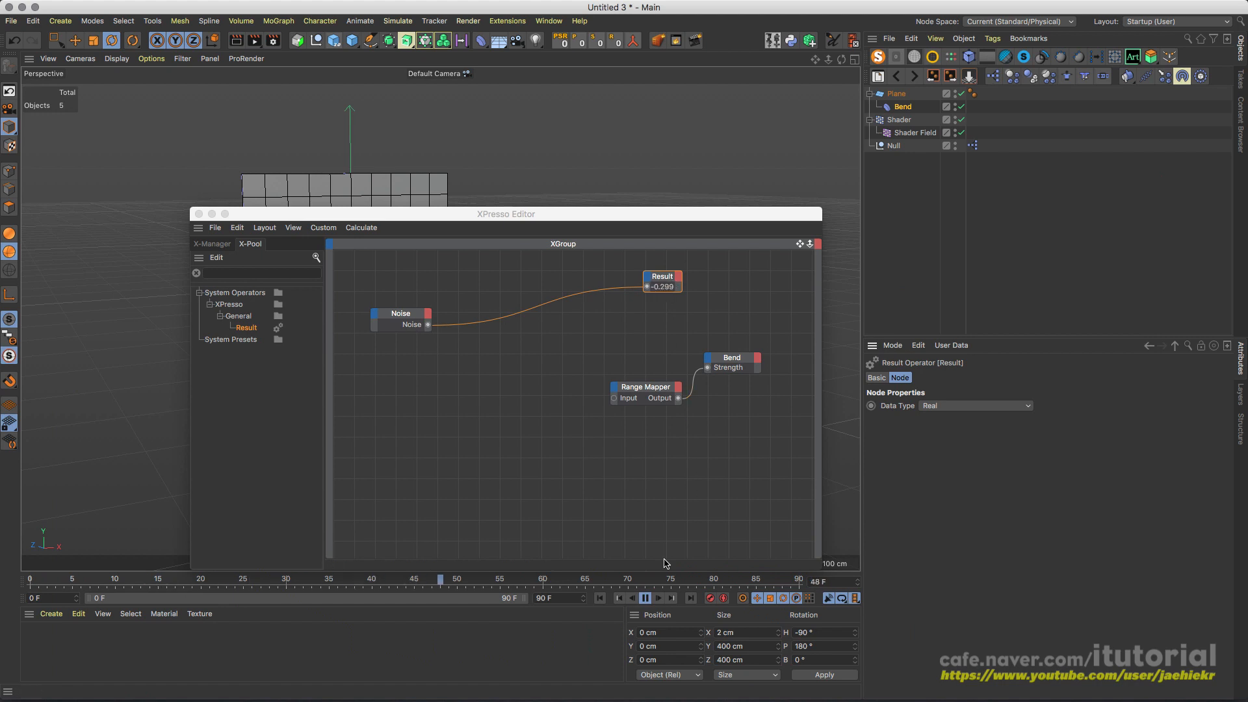
pyautogui.click(644, 598)
pyautogui.click(599, 598)
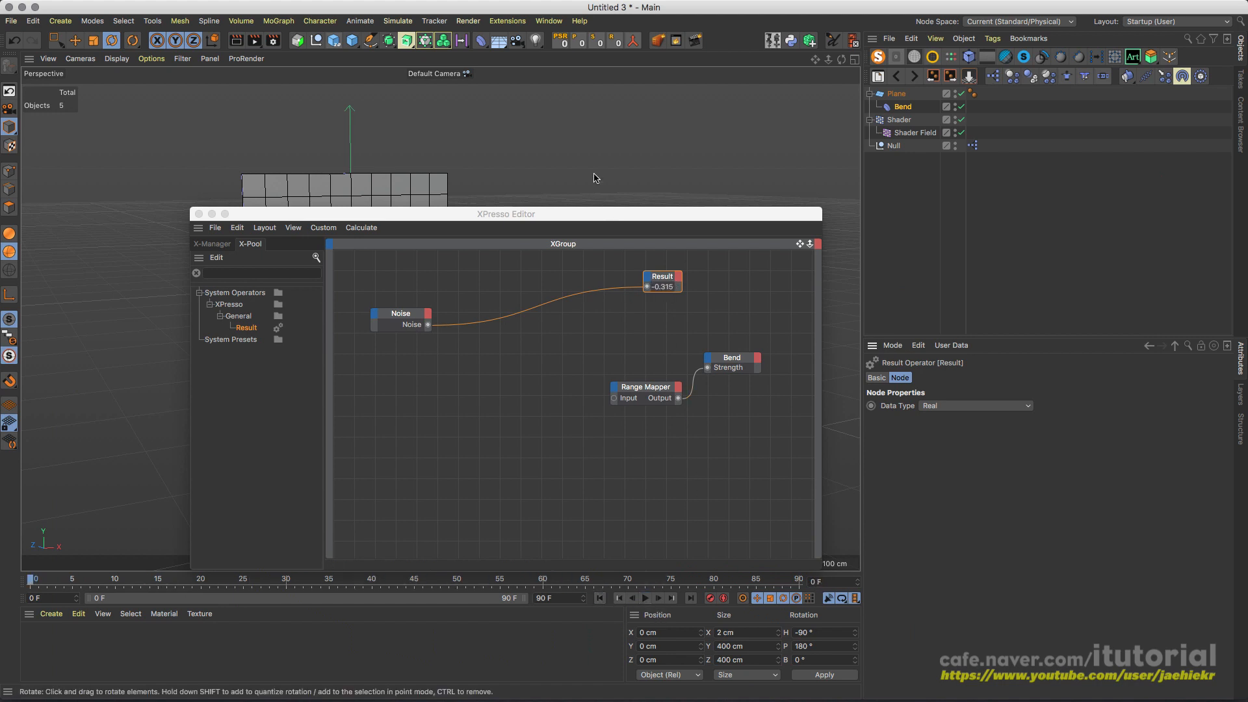
# Step: Connect the Noise output to the Range Mapper's Input and test the bend by playing the animation from the first frame
pyautogui.moveTo(578, 215); pyautogui.dragTo(528, 252)
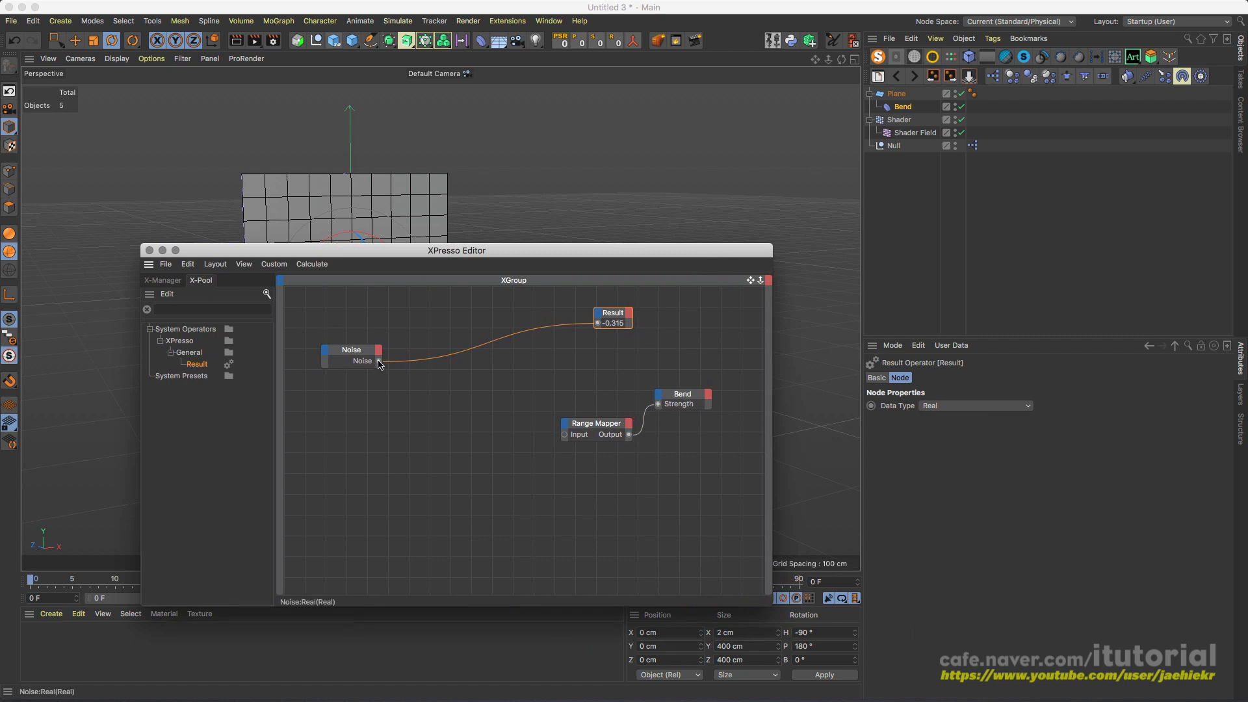
pyautogui.moveTo(378, 361); pyautogui.dragTo(564, 434)
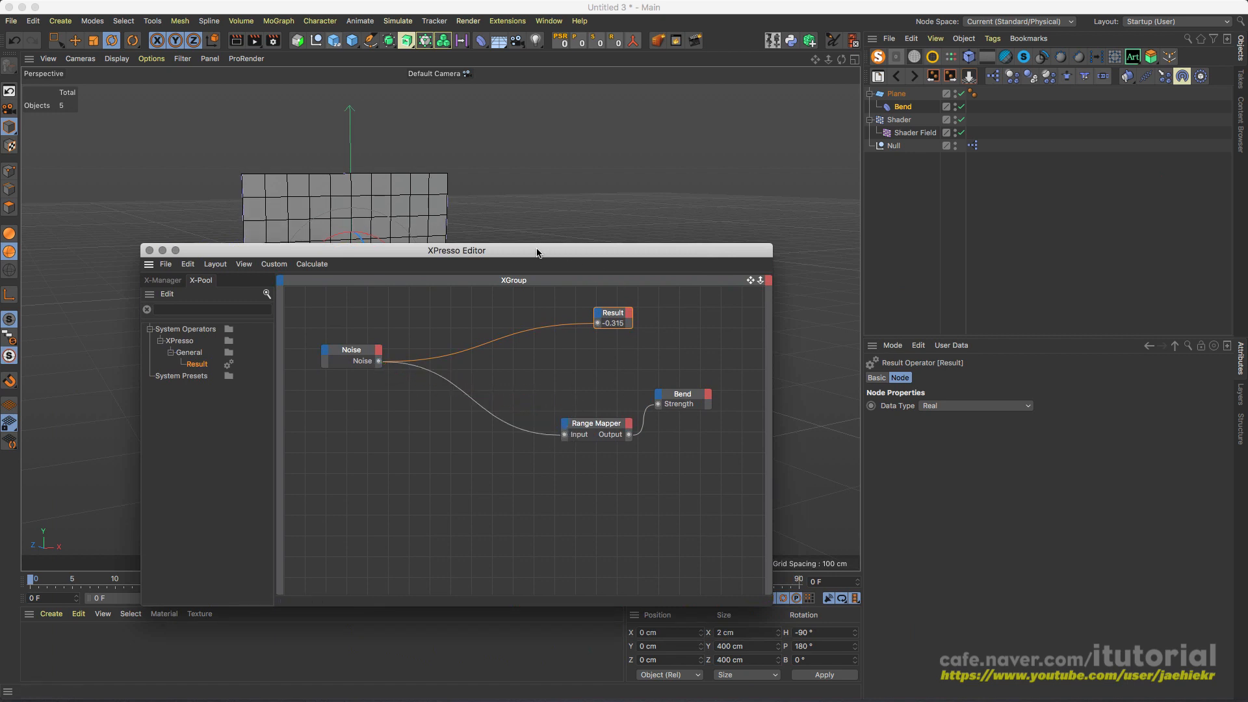
pyautogui.moveTo(536, 252); pyautogui.dragTo(920, 179)
pyautogui.click(644, 598)
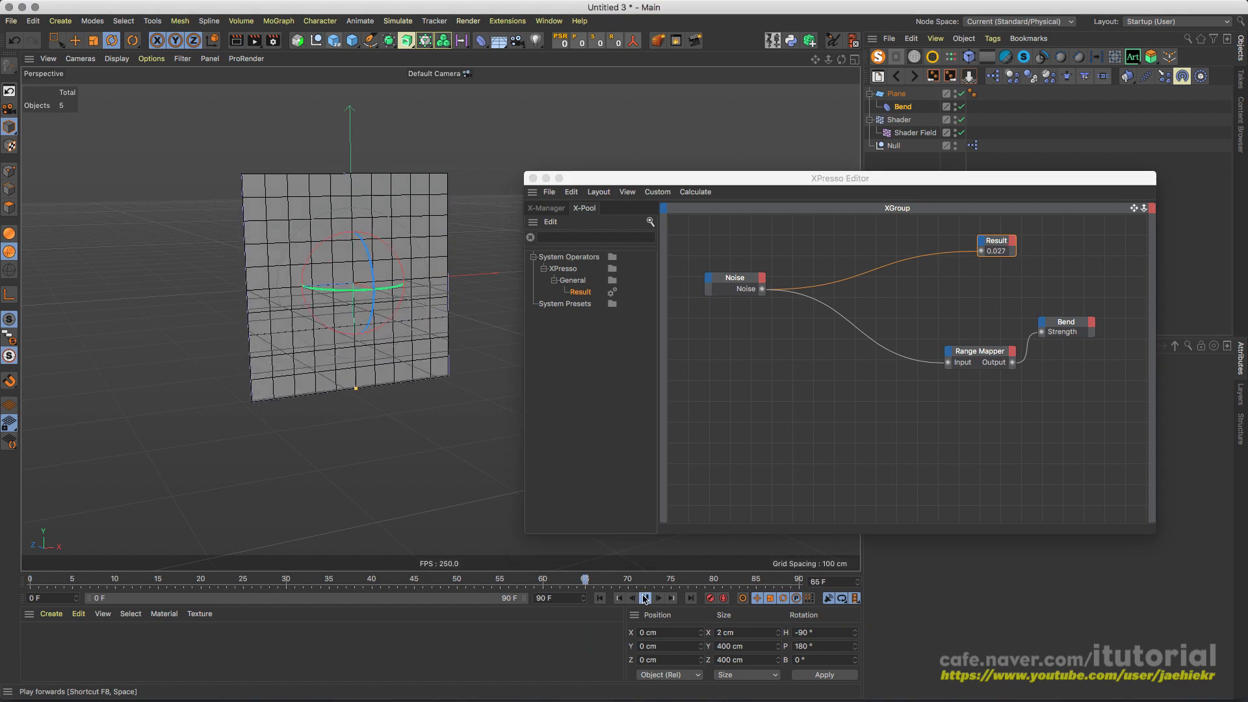
pyautogui.click(644, 597)
pyautogui.click(599, 598)
# Step: Enable Positive Only on the Noise node
pyautogui.moveTo(779, 181); pyautogui.dragTo(326, 192)
pyautogui.click(321, 303)
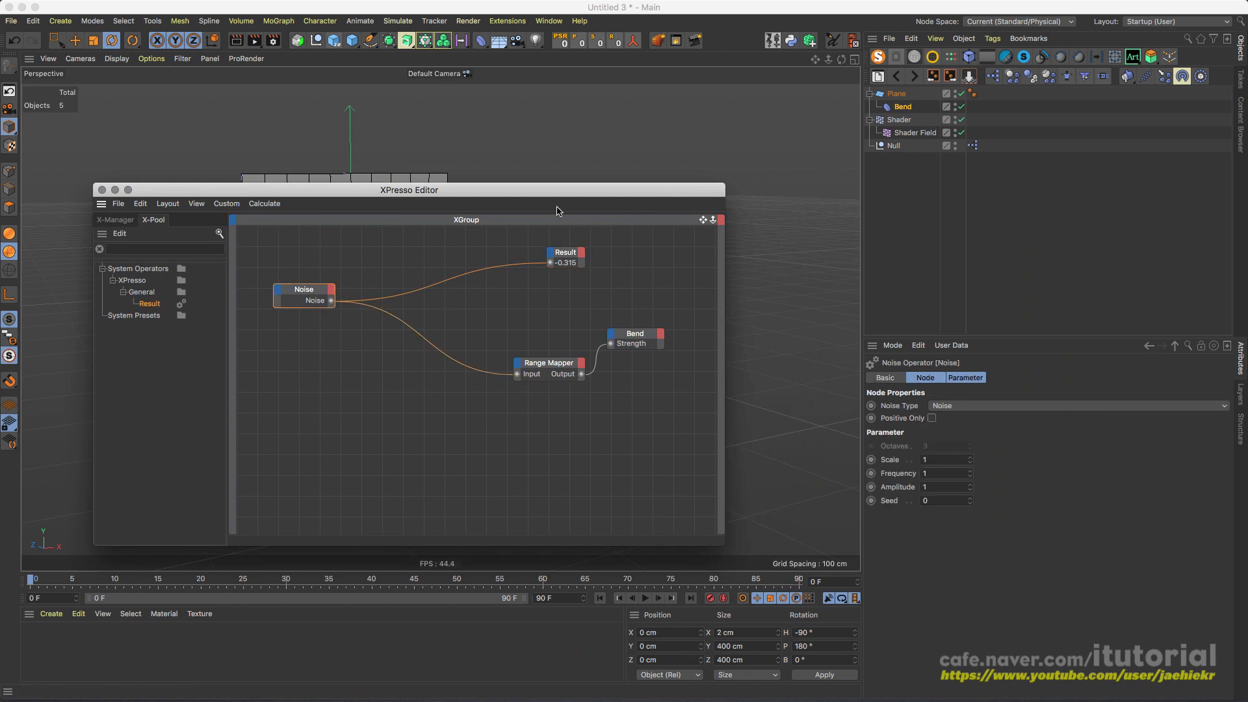
pyautogui.moveTo(554, 191); pyautogui.dragTo(436, 397)
pyautogui.click(932, 418)
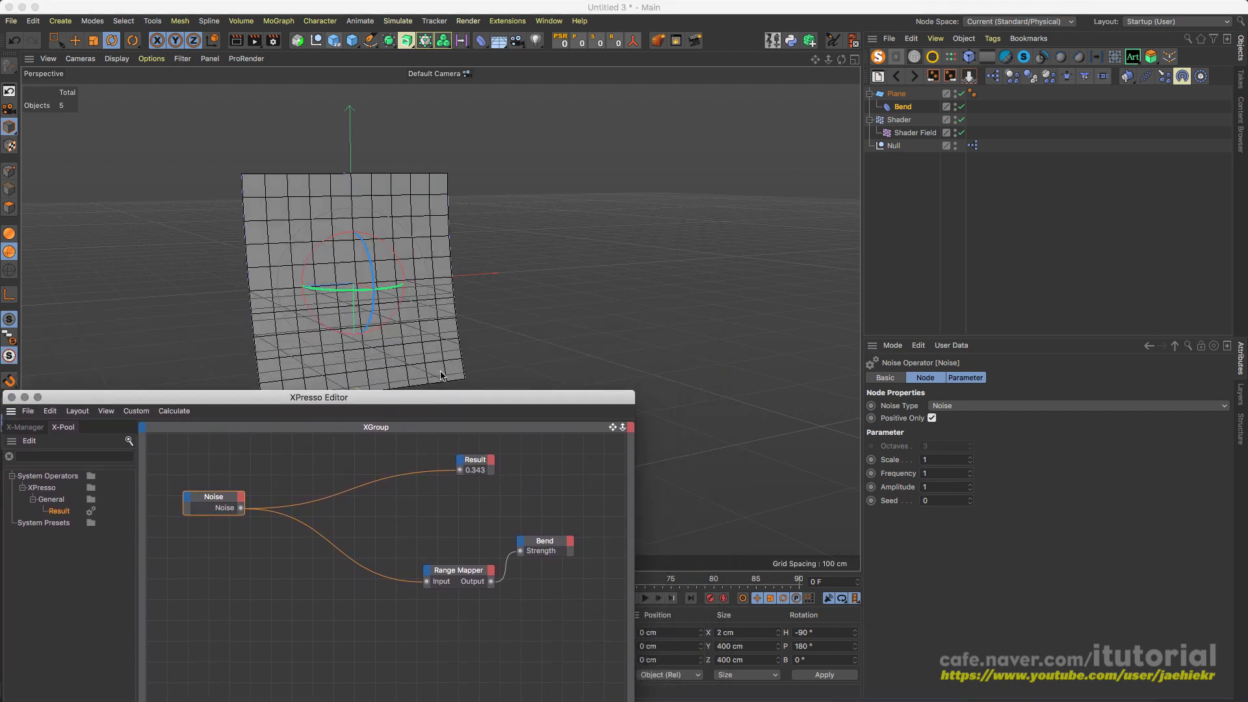
# Step: Start playback to examine how the positive-only noise bends the Plane
pyautogui.keyDown('alt'); pyautogui.moveTo(476, 284); pyautogui.dragTo(482, 256, button='middle'); pyautogui.keyUp('alt')
pyautogui.keyDown('alt'); pyautogui.moveTo(481, 256); pyautogui.dragTo(523, 283); pyautogui.keyUp('alt')
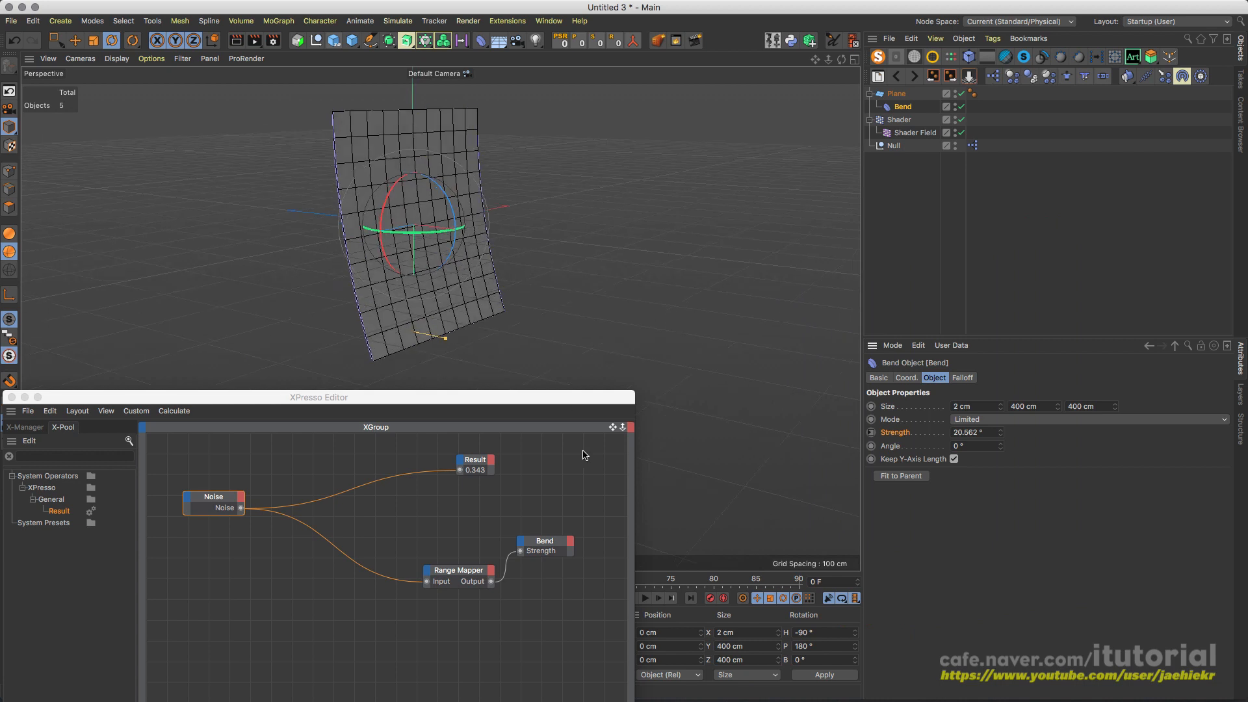
pyautogui.moveTo(564, 397); pyautogui.dragTo(477, 403)
pyautogui.click(646, 597)
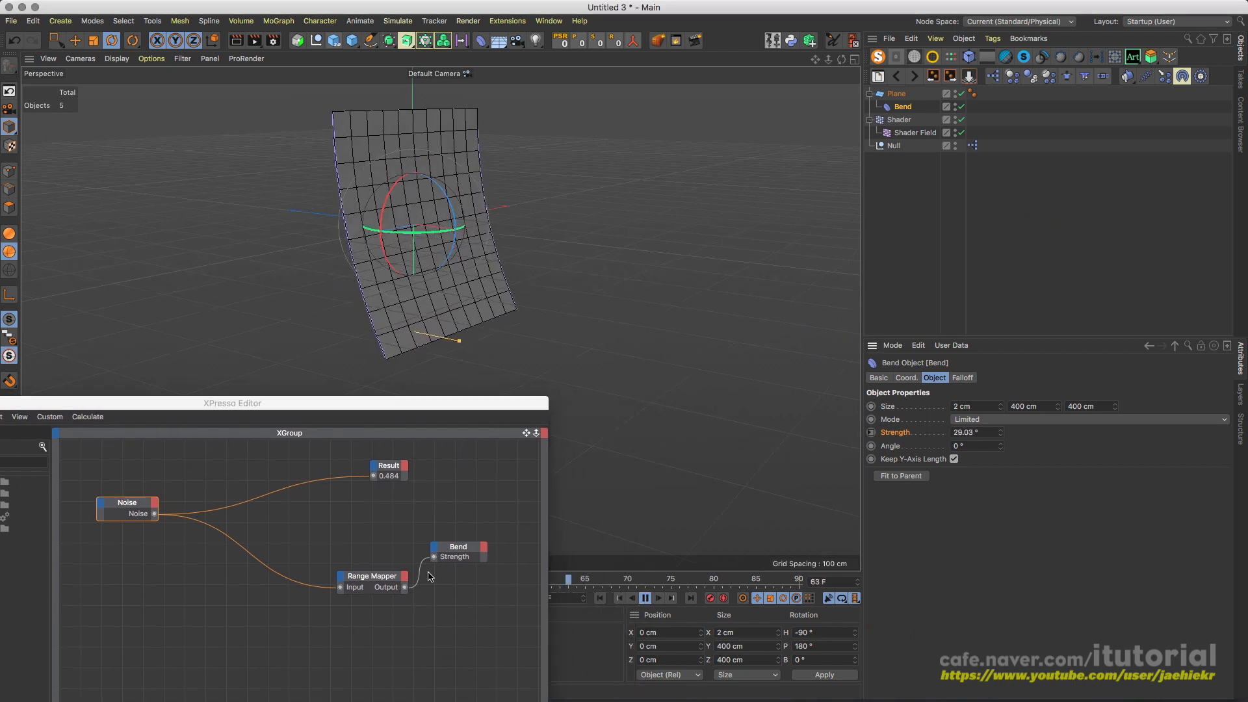
# Step: Set the Noise node's Frequency to 3 while the animation plays
pyautogui.click(137, 505)
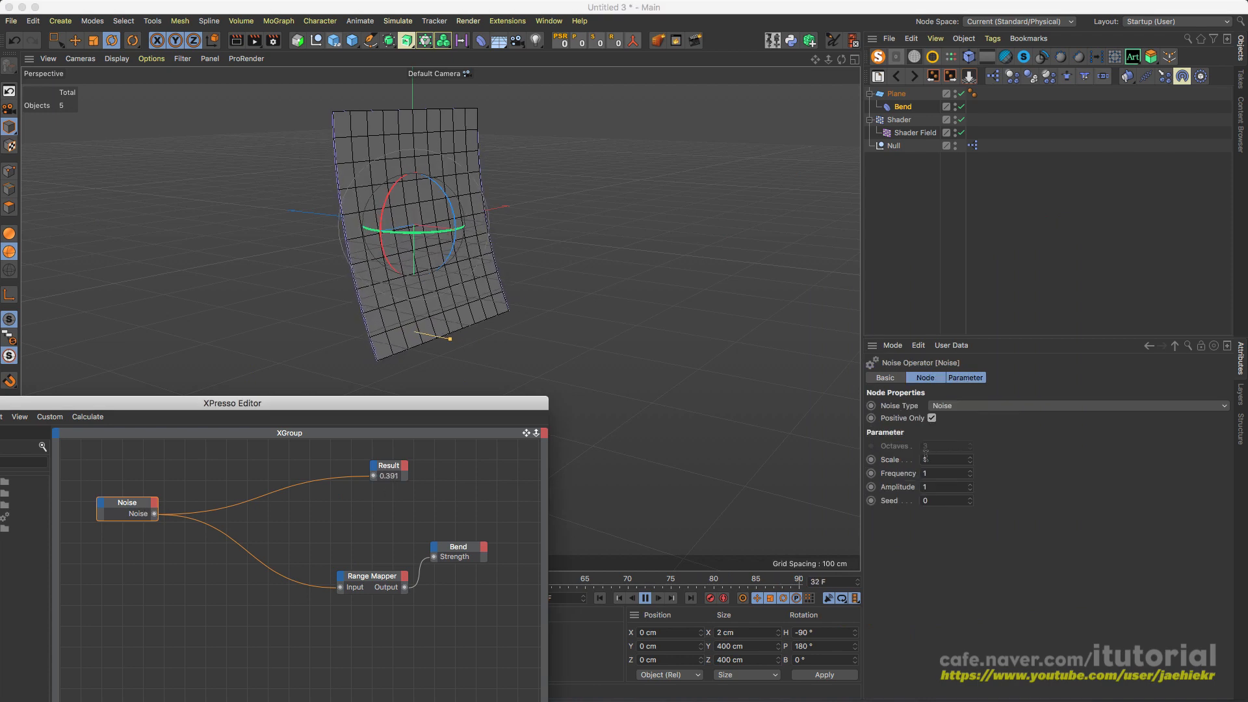
pyautogui.click(930, 474)
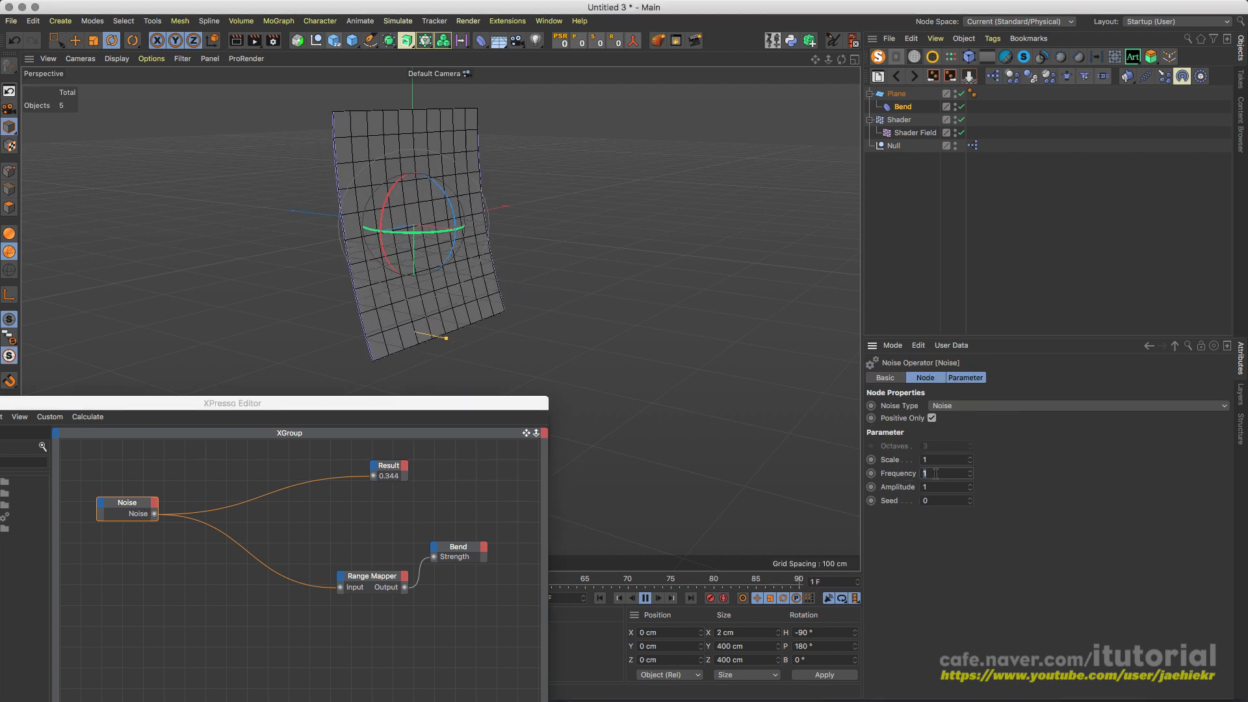
pyautogui.write('3')
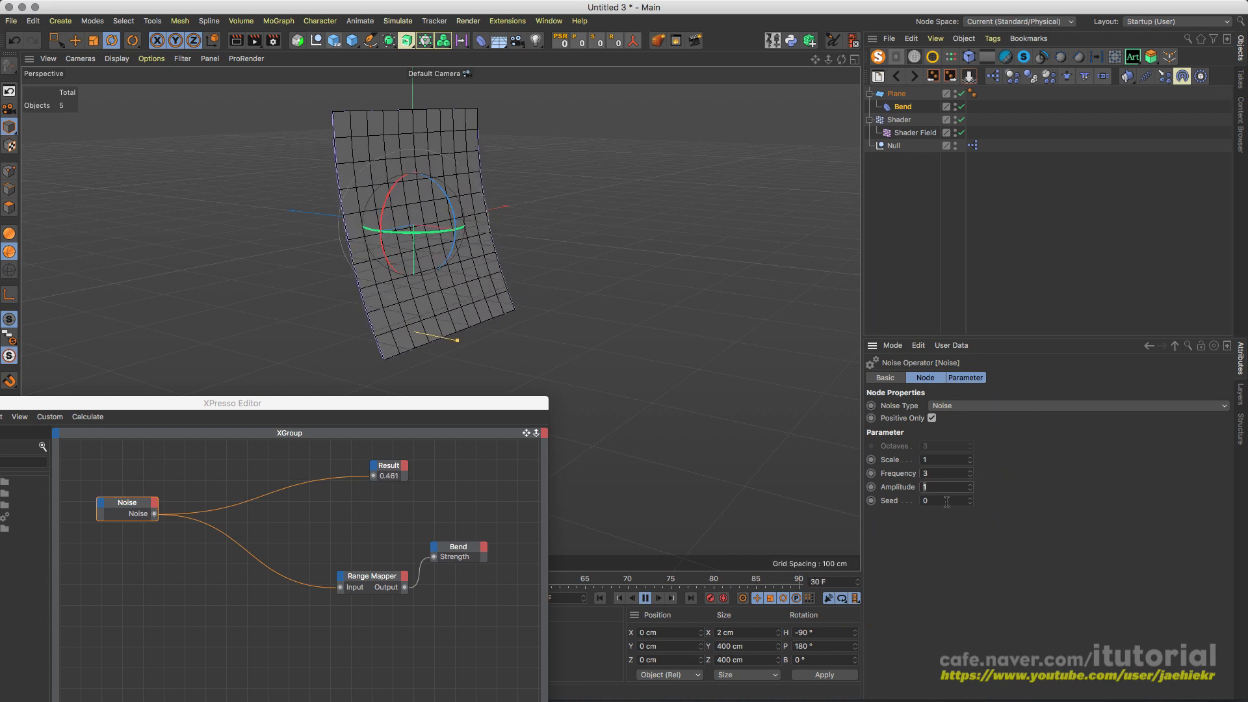
# Step: Check the Range Mapper's settings and set the Noise node's Amplitude to 2
pyautogui.click(372, 576)
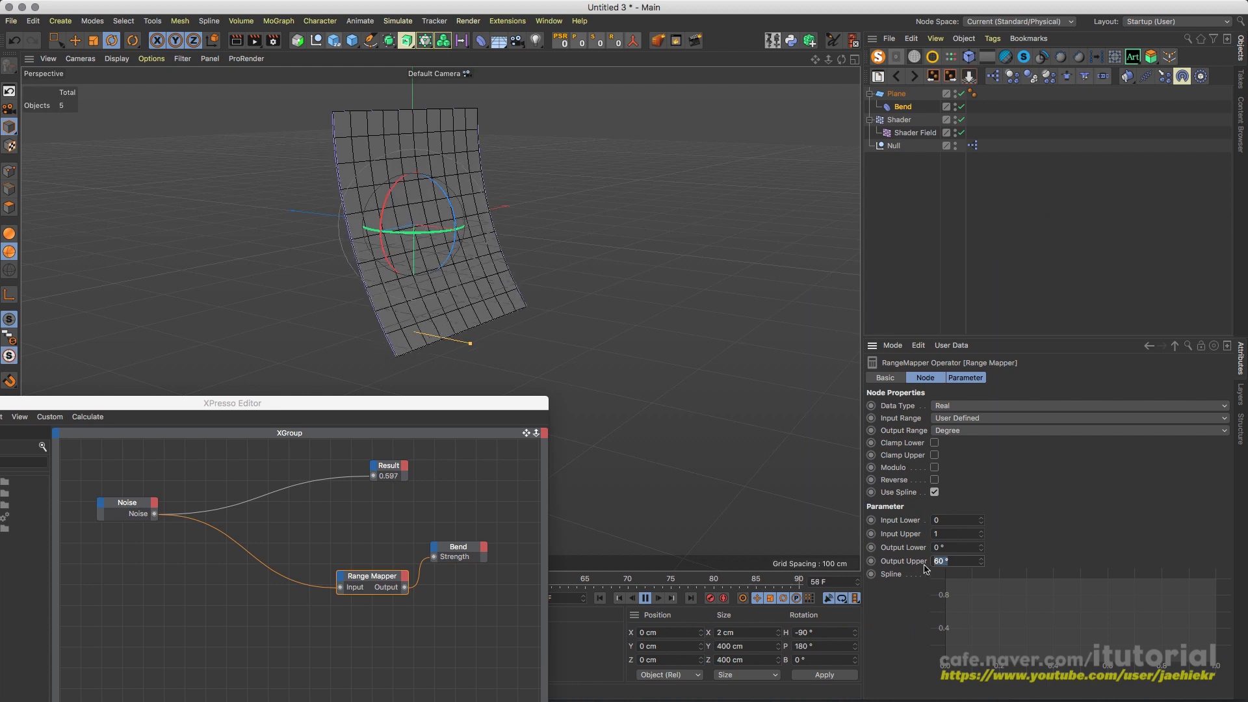
pyautogui.click(127, 513)
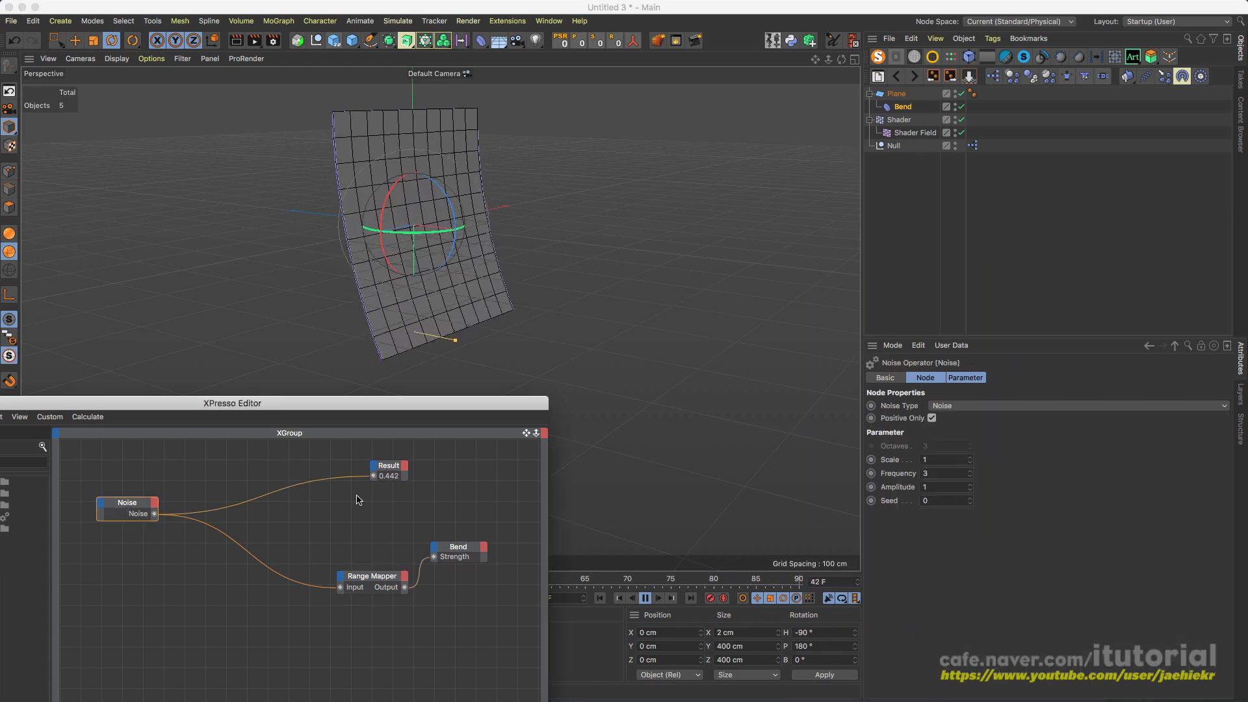
pyautogui.click(921, 486)
pyautogui.write('2')
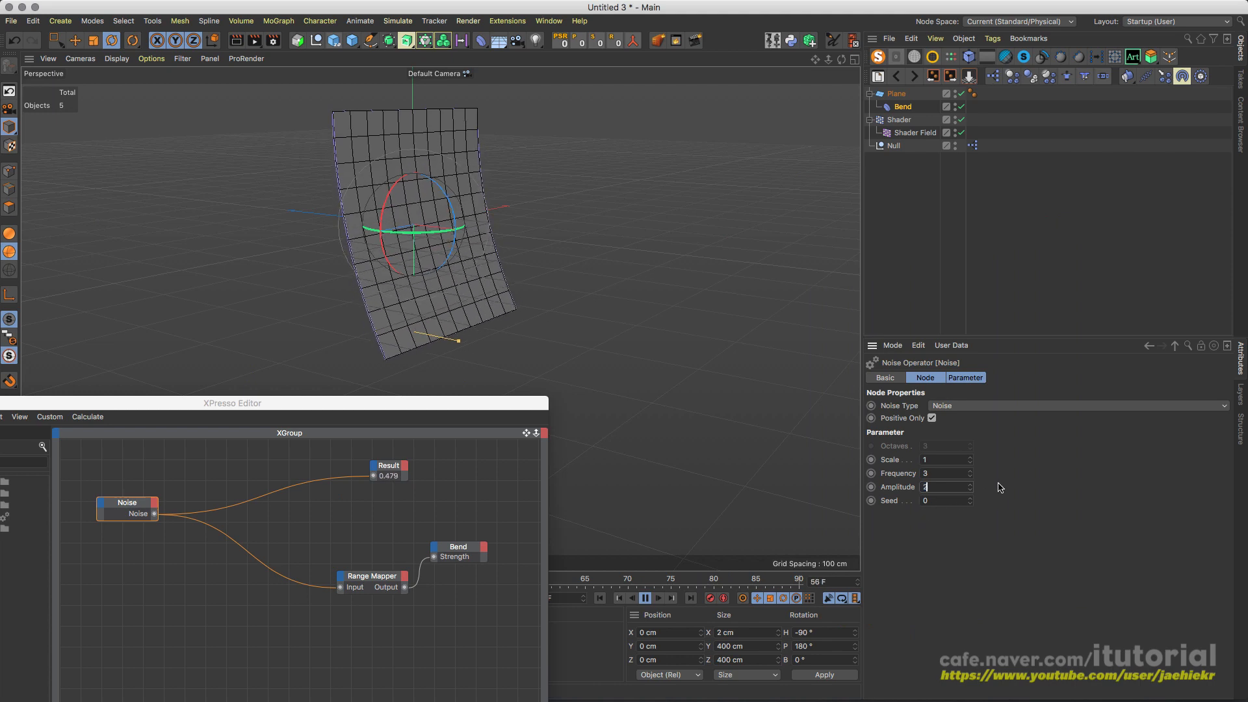
pyautogui.press('Return')
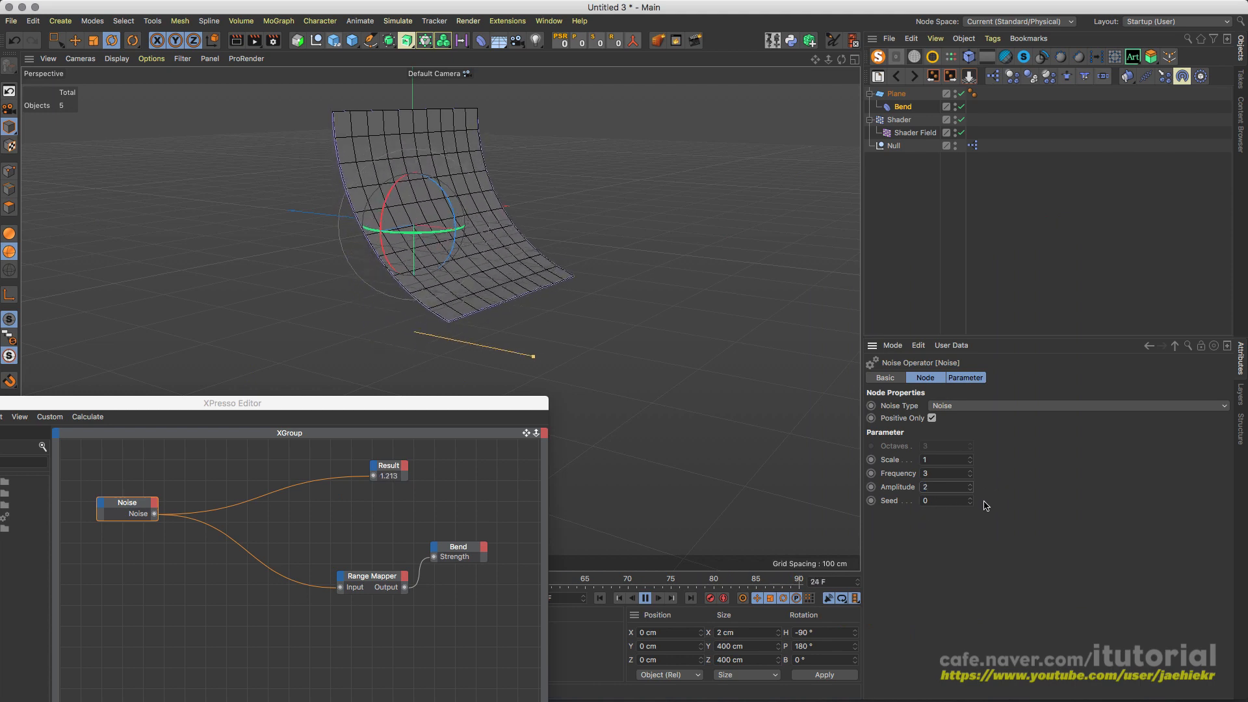
pyautogui.keyDown('alt'); pyautogui.moveTo(546, 269); pyautogui.dragTo(526, 348); pyautogui.keyUp('alt')
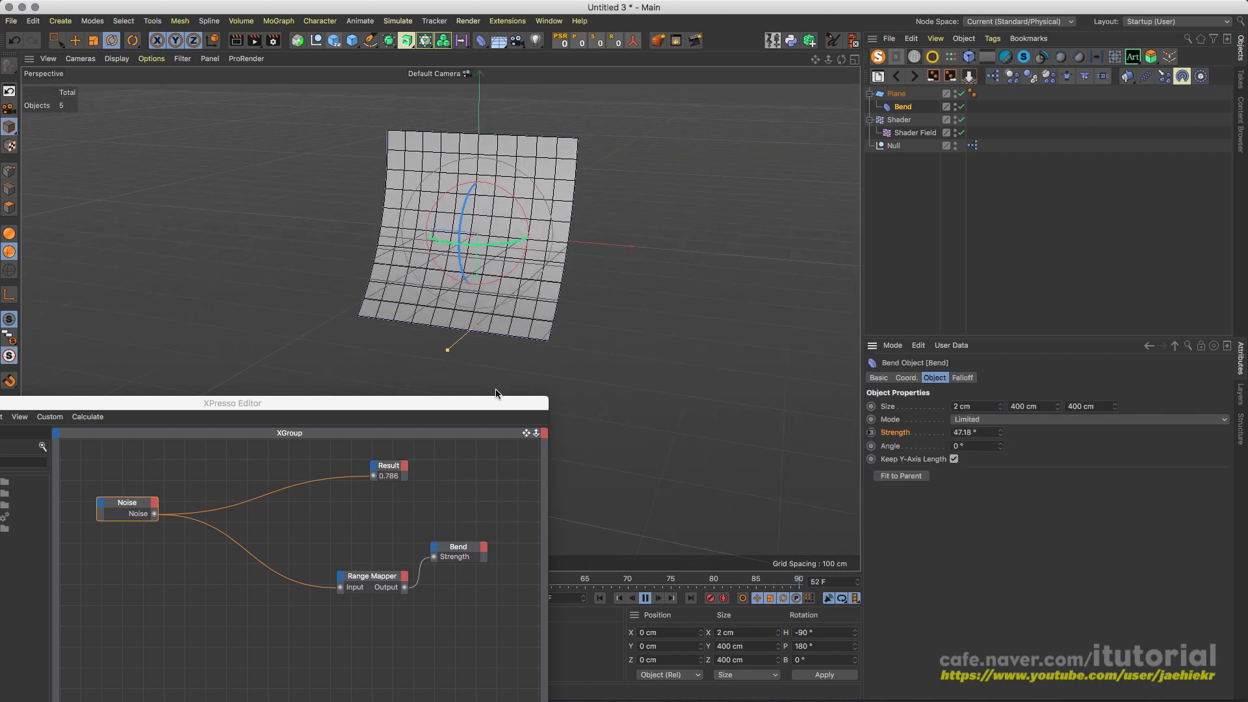
pyautogui.moveTo(494, 403); pyautogui.dragTo(634, 354)
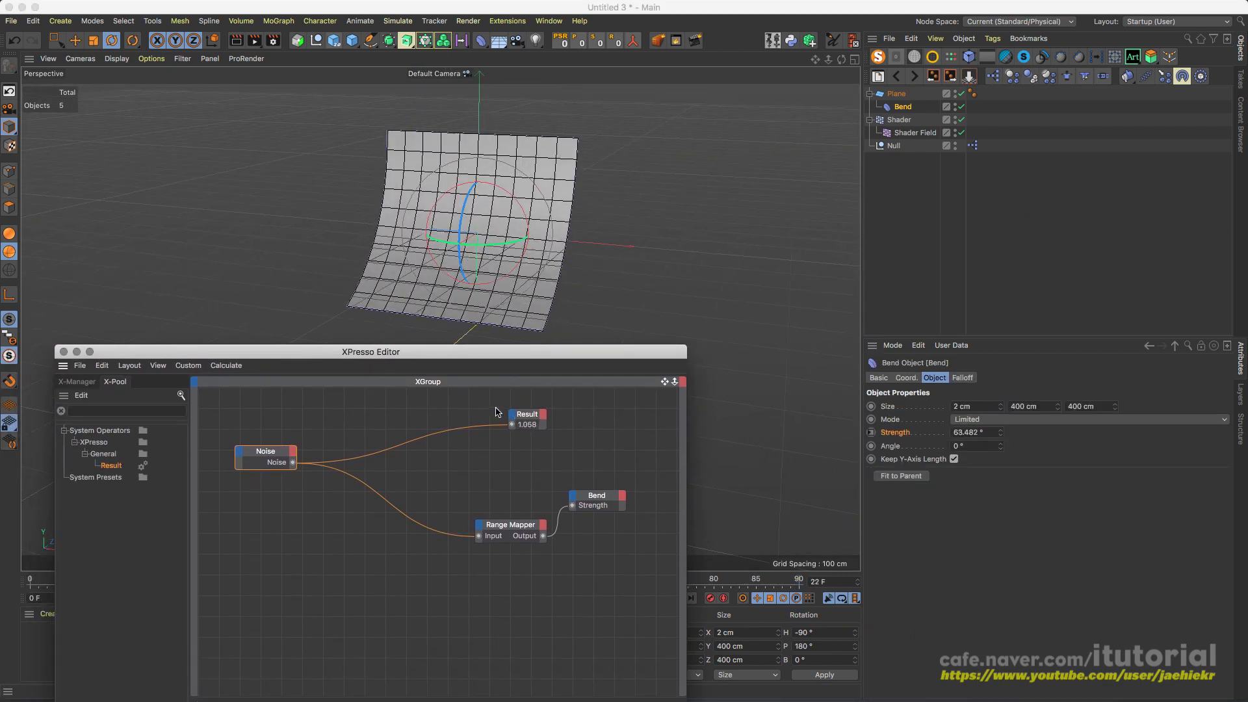
# Step: Delete the Shader effector together with its Shader Field from the scene
pyautogui.click(524, 416)
pyautogui.click(908, 124)
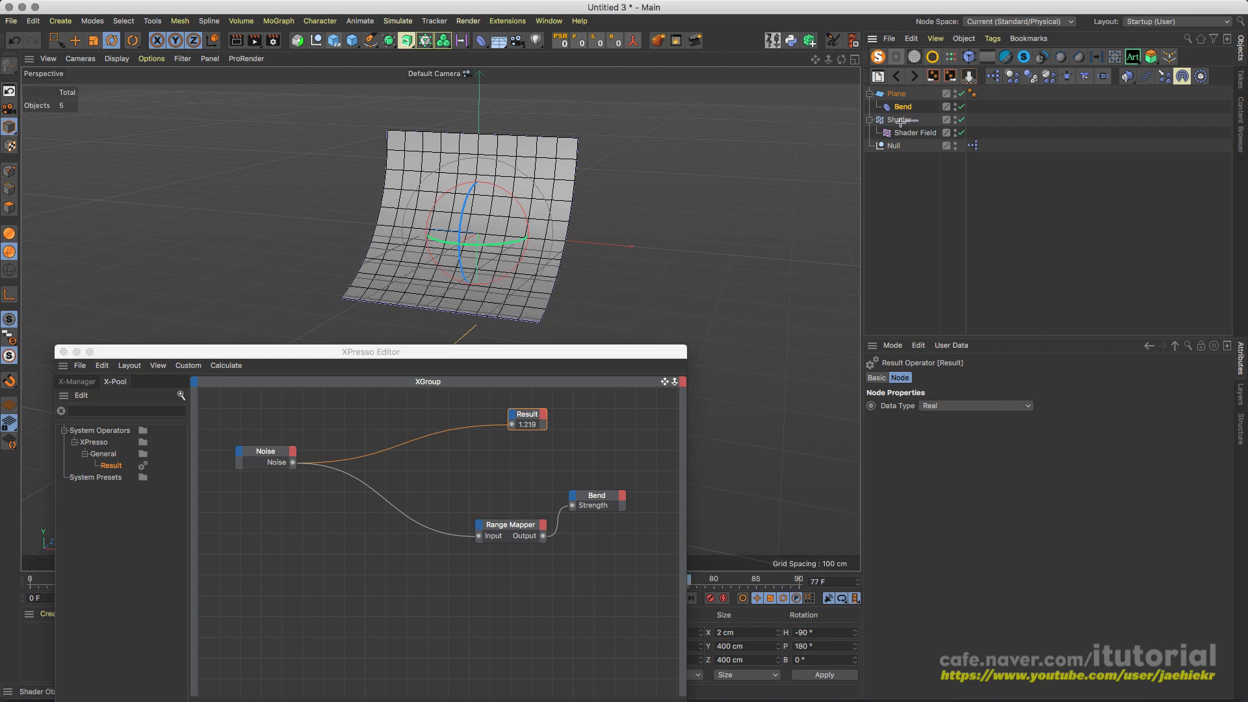
pyautogui.press('Delete')
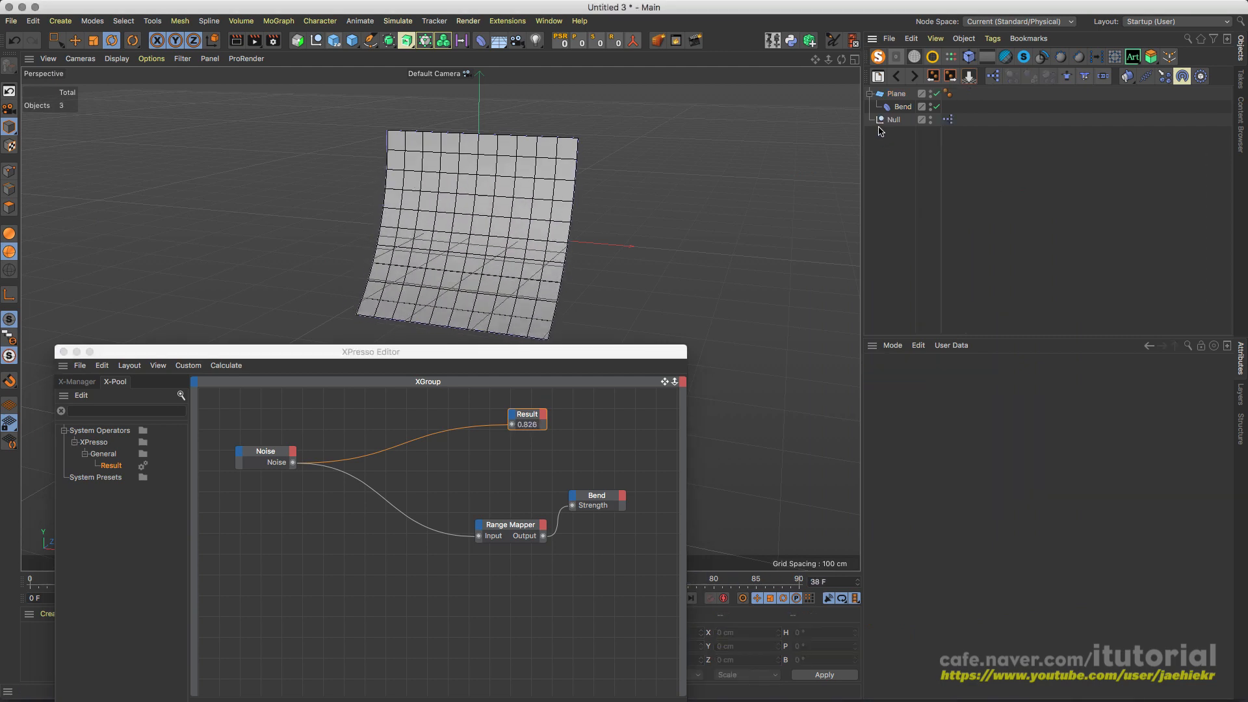
# Step: Clear the XPresso Editor from the viewport, stop playback and return to frame 0
pyautogui.moveTo(494, 354); pyautogui.dragTo(829, 176)
pyautogui.click(510, 260)
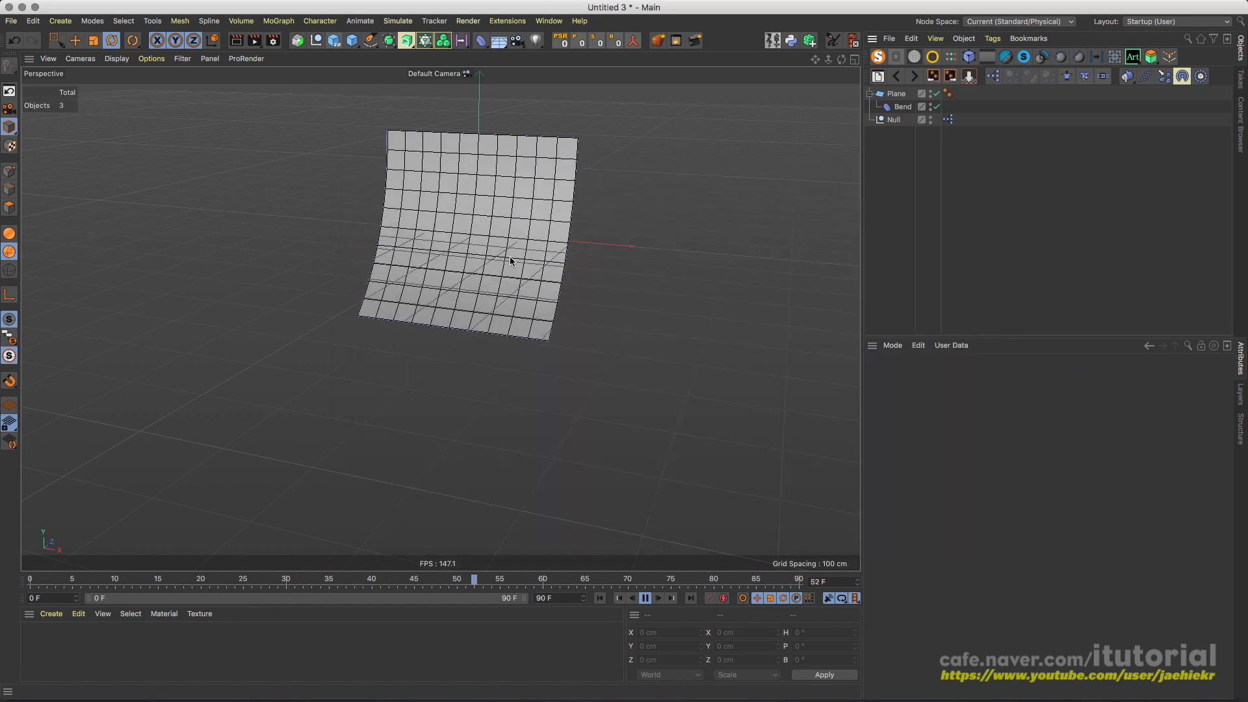
pyautogui.click(644, 597)
pyautogui.click(600, 598)
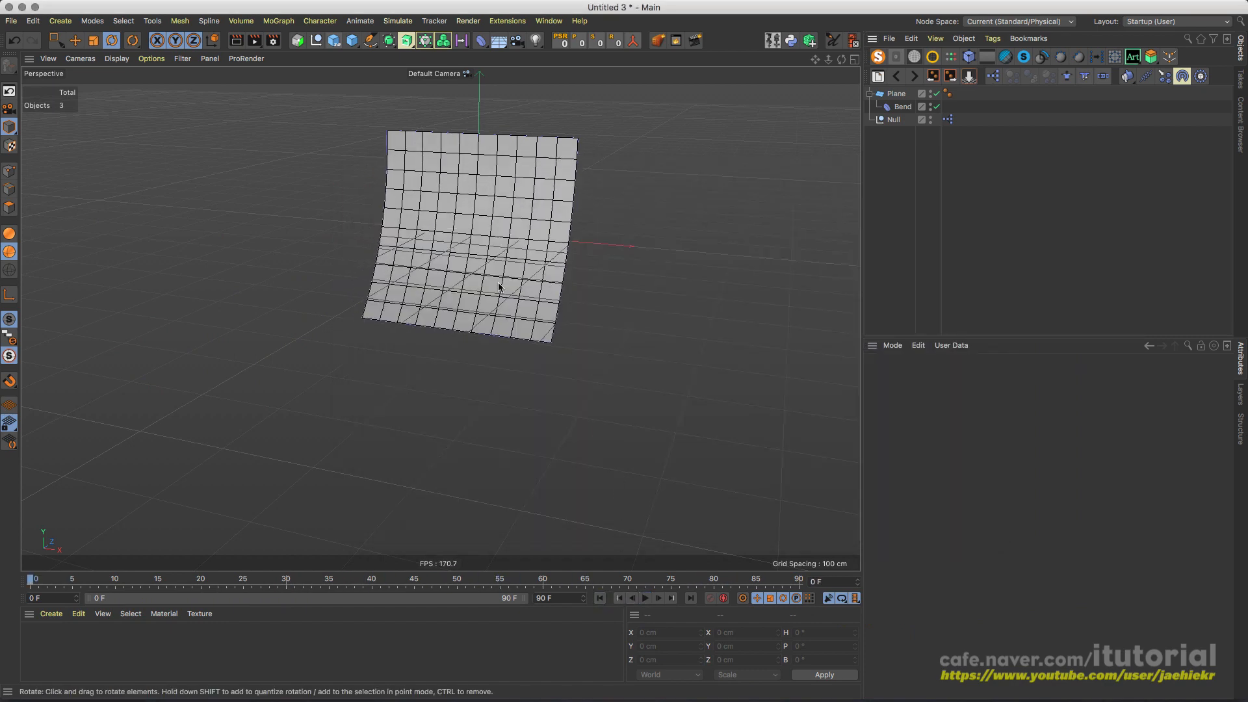
# Step: Delete the Null that carries the XPresso setup
pyautogui.keyDown('alt'); pyautogui.moveTo(499, 286); pyautogui.dragTo(507, 301, button='middle'); pyautogui.keyUp('alt')
pyautogui.keyDown('alt'); pyautogui.moveTo(507, 301); pyautogui.dragTo(565, 300); pyautogui.keyUp('alt')
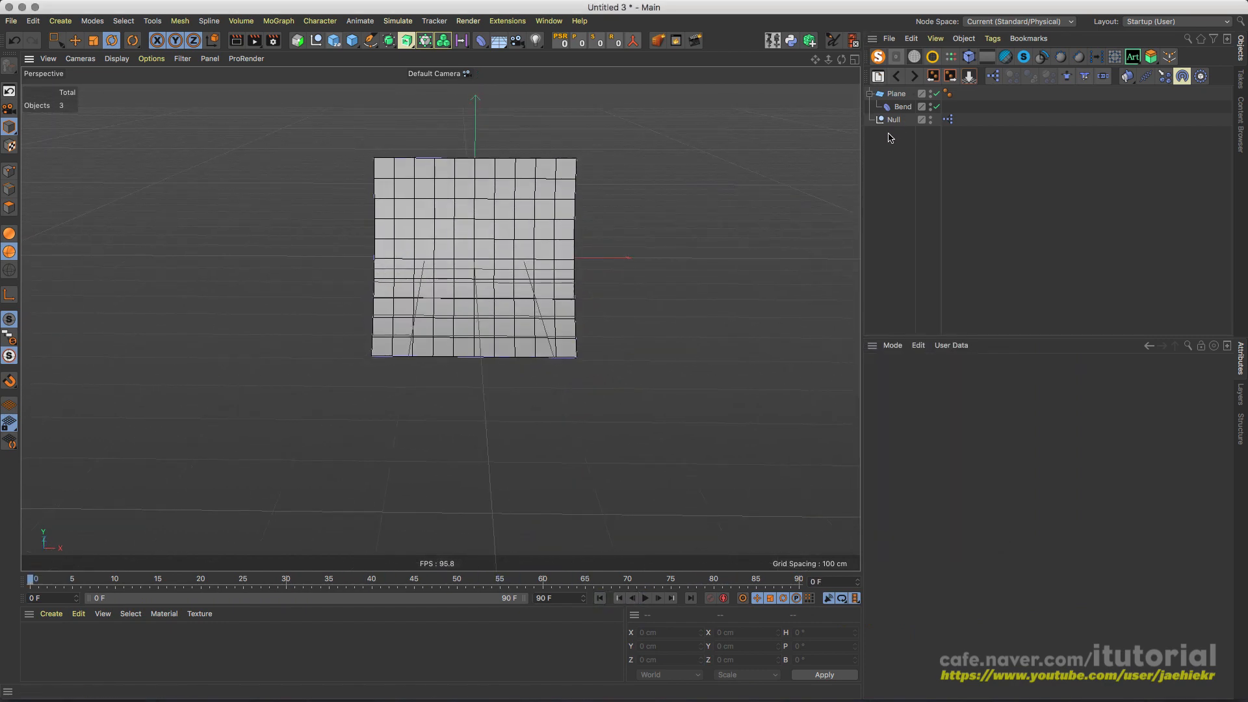
pyautogui.click(894, 120)
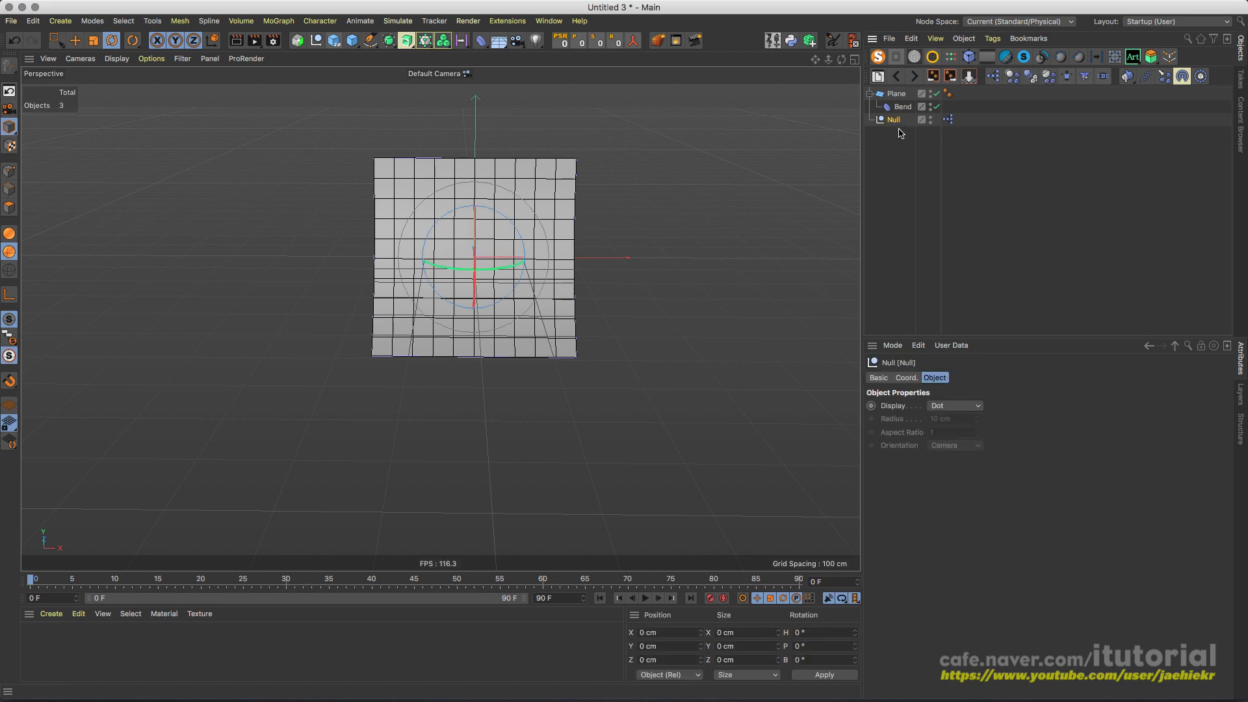
pyautogui.press('Delete')
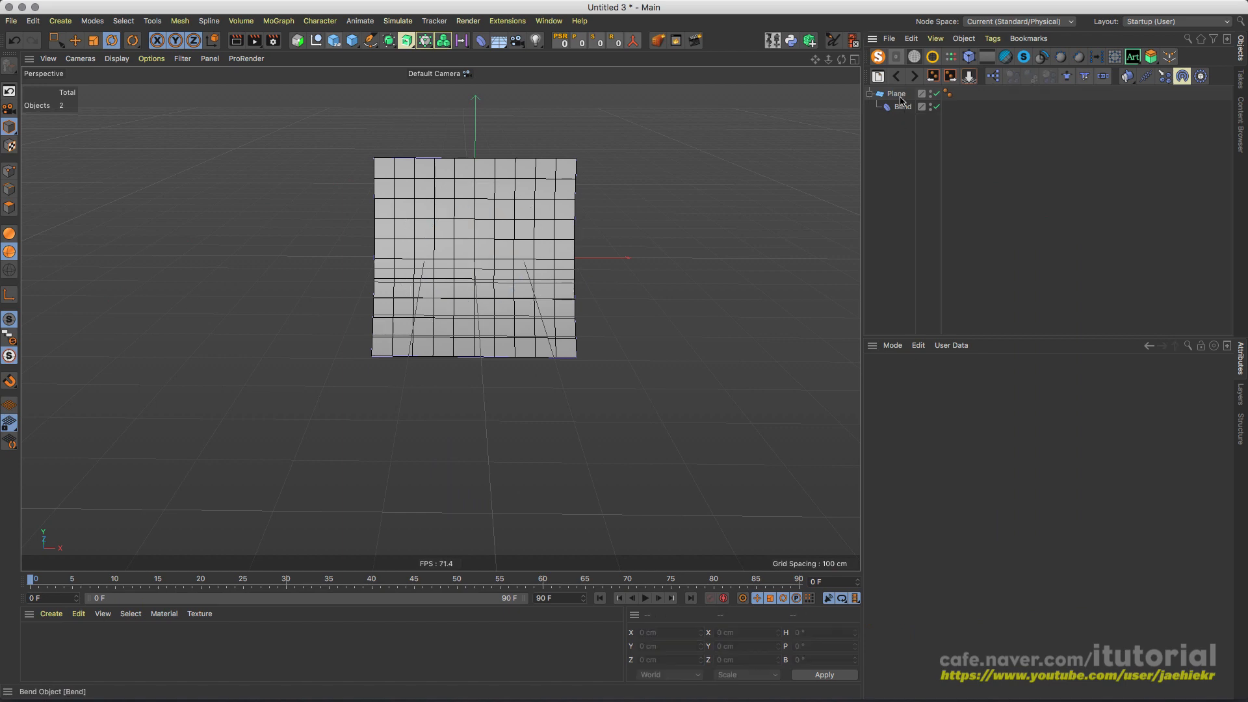
# Step: Reset the Bend deformer's Strength to 0° and raise it to 85°
pyautogui.click(902, 106)
pyautogui.click(905, 143)
pyautogui.click(892, 109)
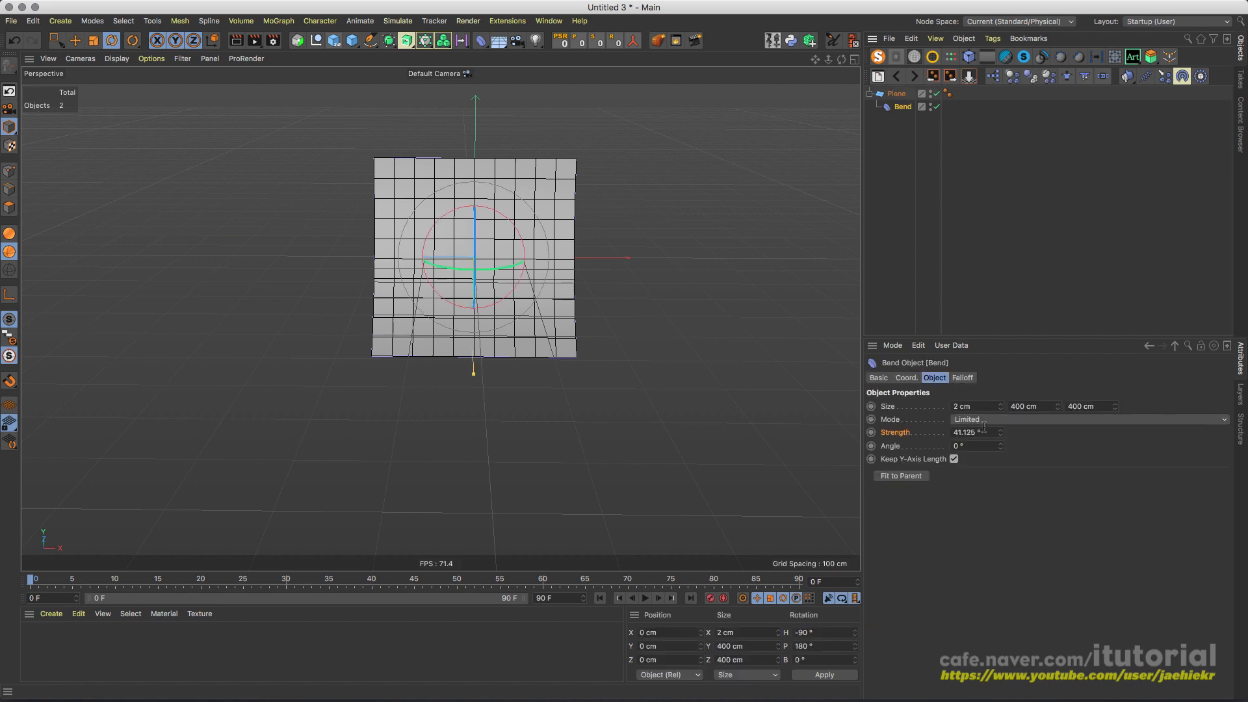
pyautogui.moveTo(984, 434); pyautogui.dragTo(926, 448)
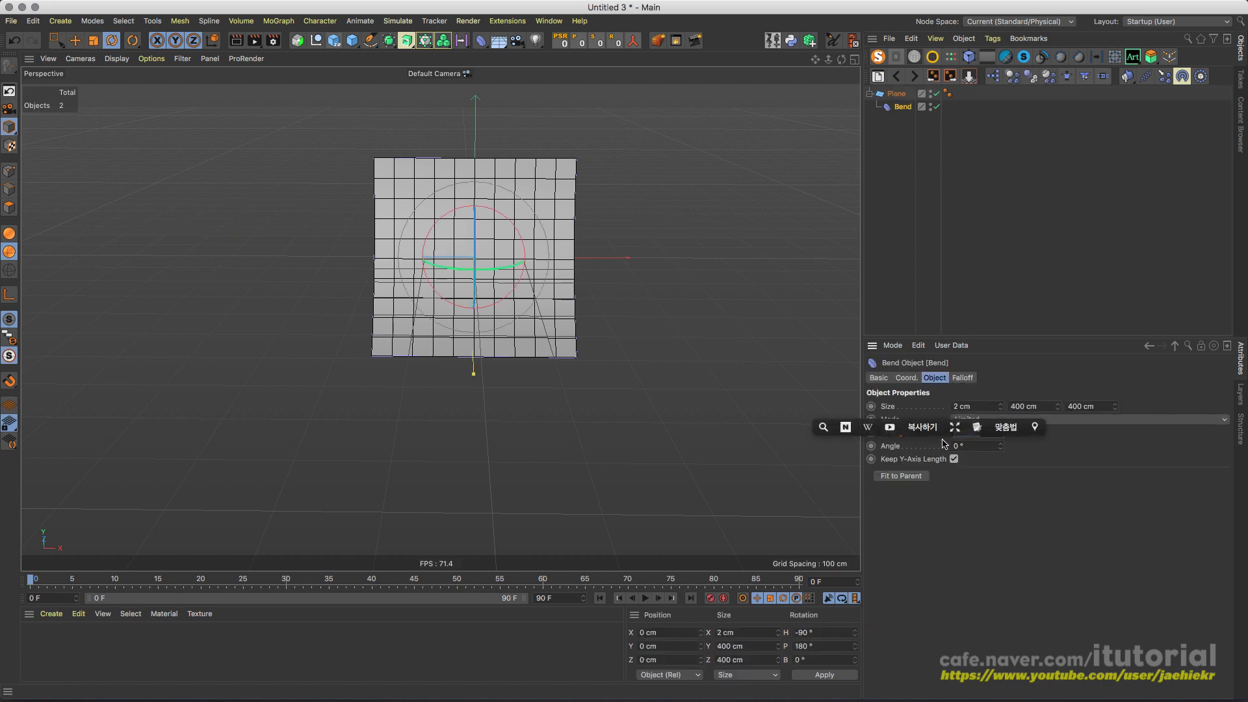
pyautogui.write('0')
pyautogui.press('Return')
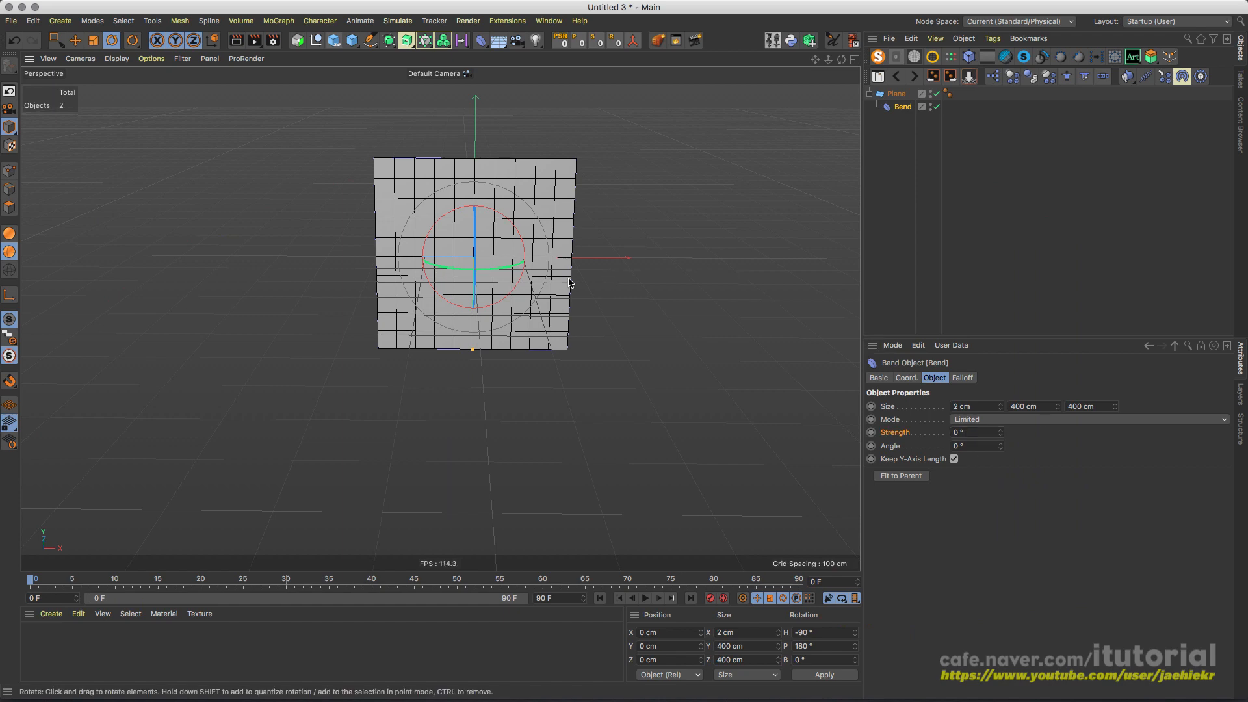
pyautogui.keyDown('alt'); pyautogui.moveTo(570, 283); pyautogui.dragTo(484, 281); pyautogui.keyUp('alt')
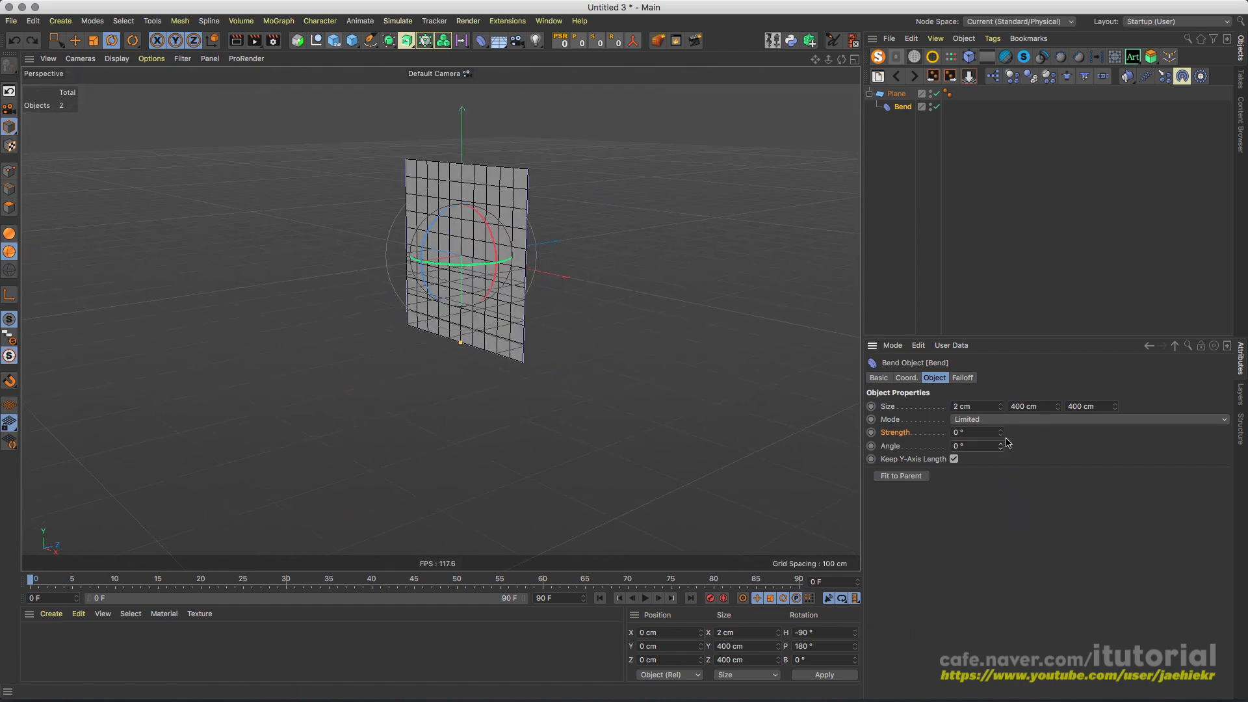
pyautogui.moveTo(1001, 432); pyautogui.dragTo(1000, 378)
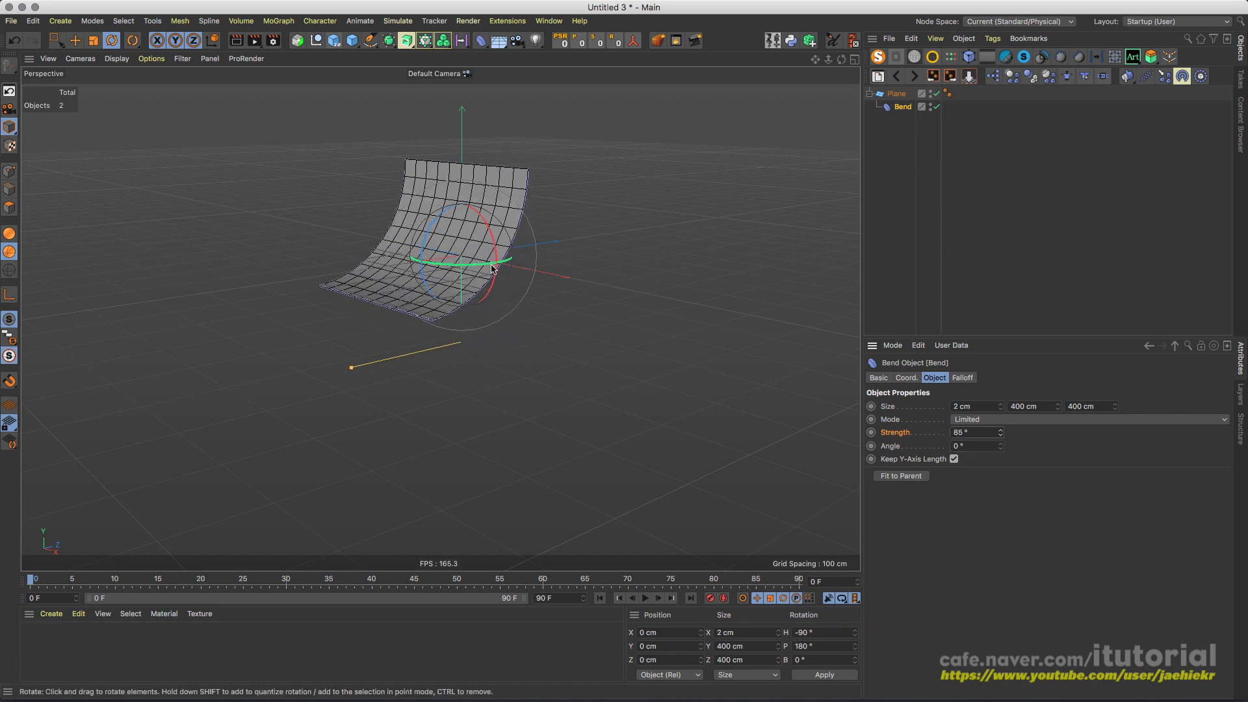
pyautogui.keyDown('alt'); pyautogui.moveTo(491, 269); pyautogui.dragTo(540, 298); pyautogui.keyUp('alt')
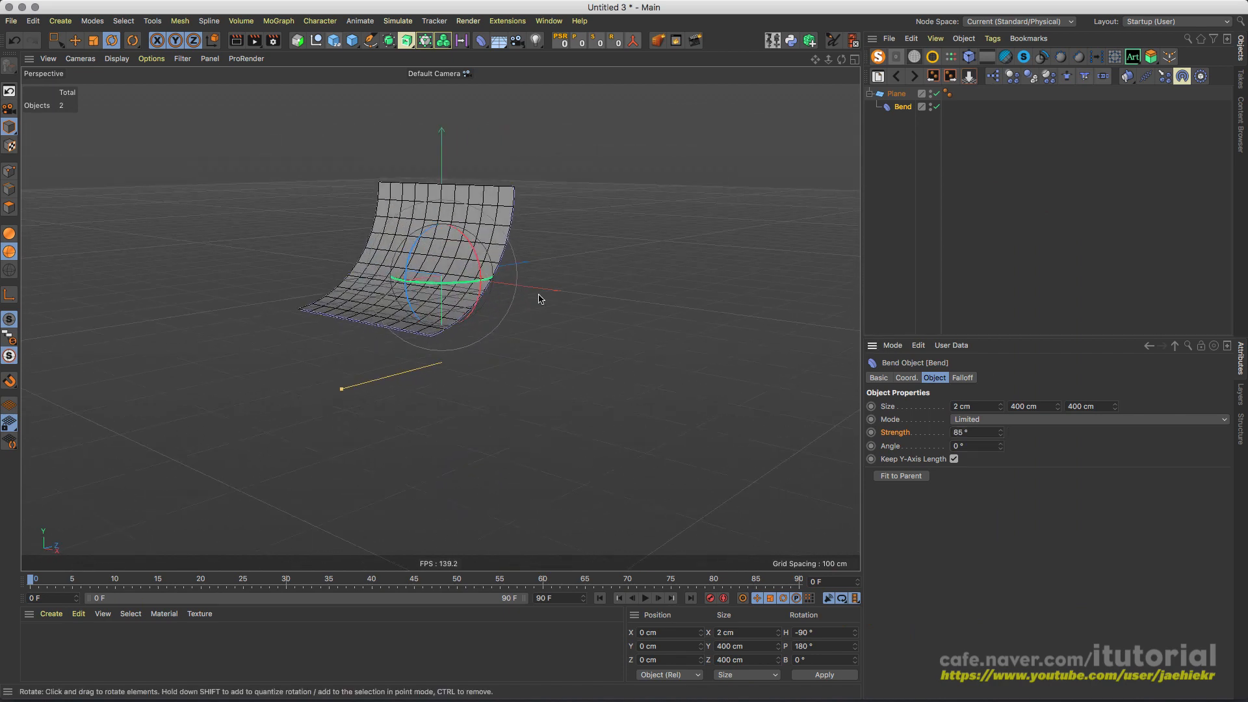
# Step: Add a Shader Field to the Bend deformer's falloff and load a Noise shader into it
pyautogui.click(964, 380)
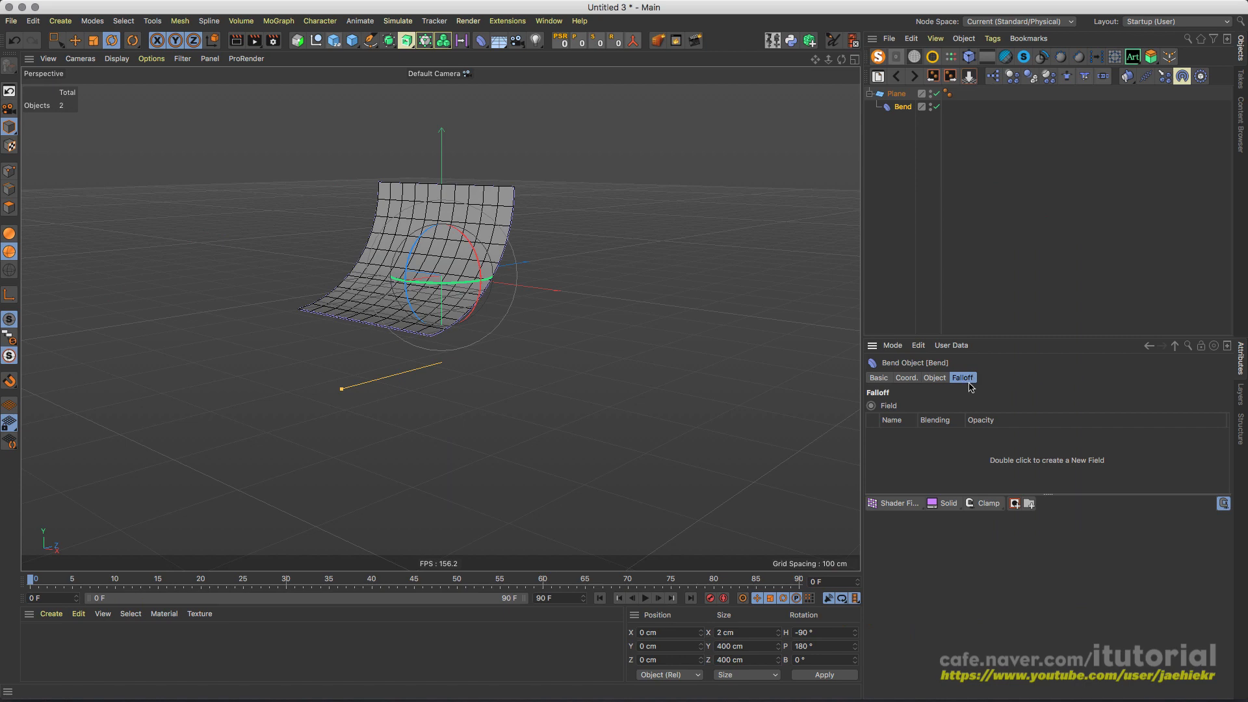
pyautogui.click(944, 503)
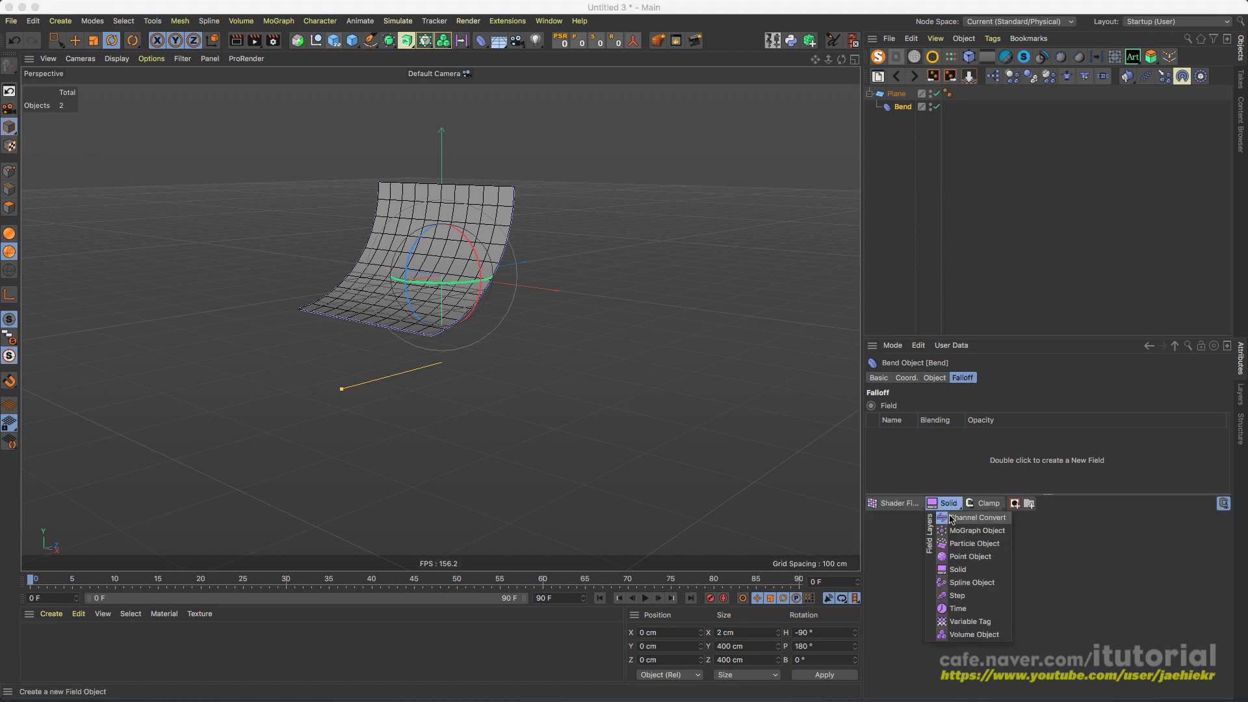
pyautogui.click(896, 503)
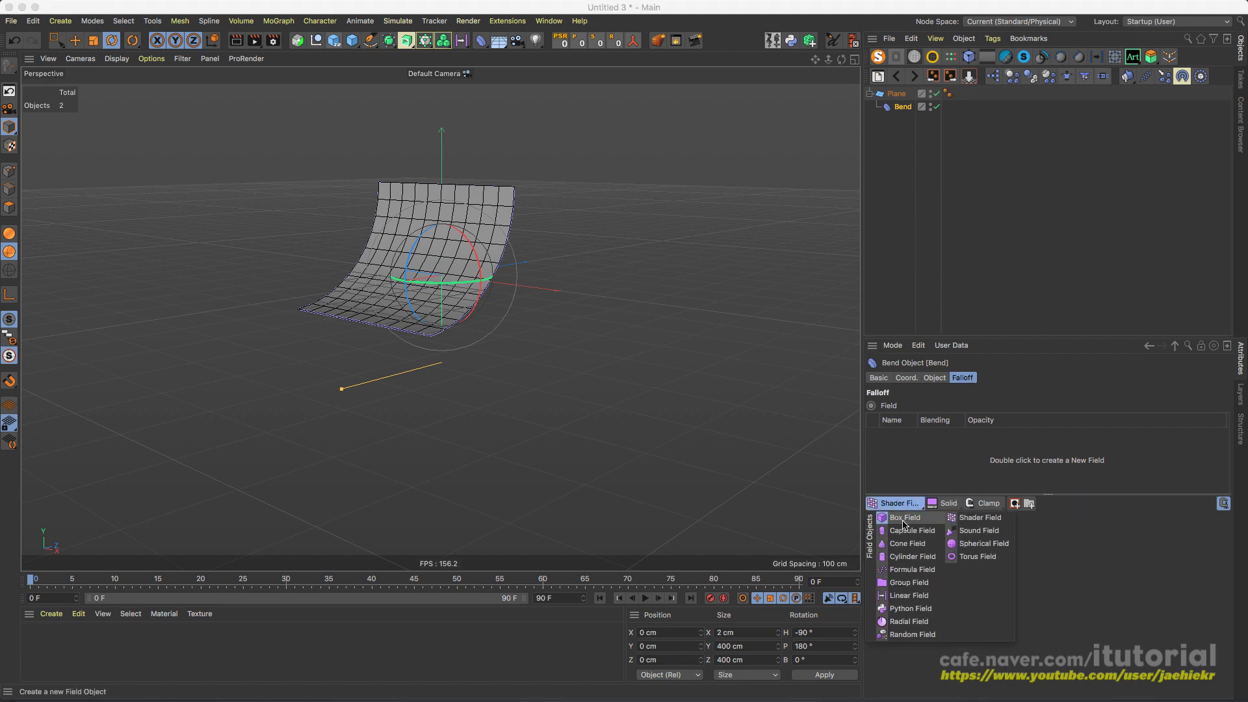
pyautogui.click(980, 519)
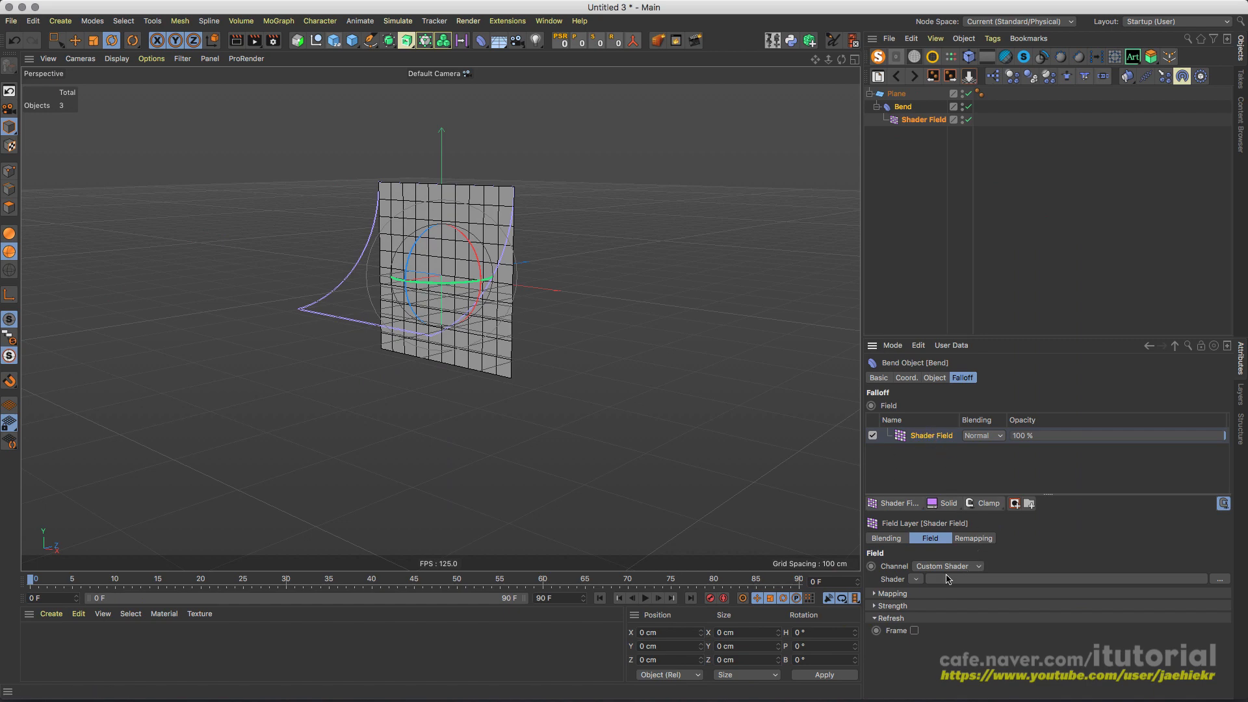
pyautogui.click(915, 579)
pyautogui.click(953, 408)
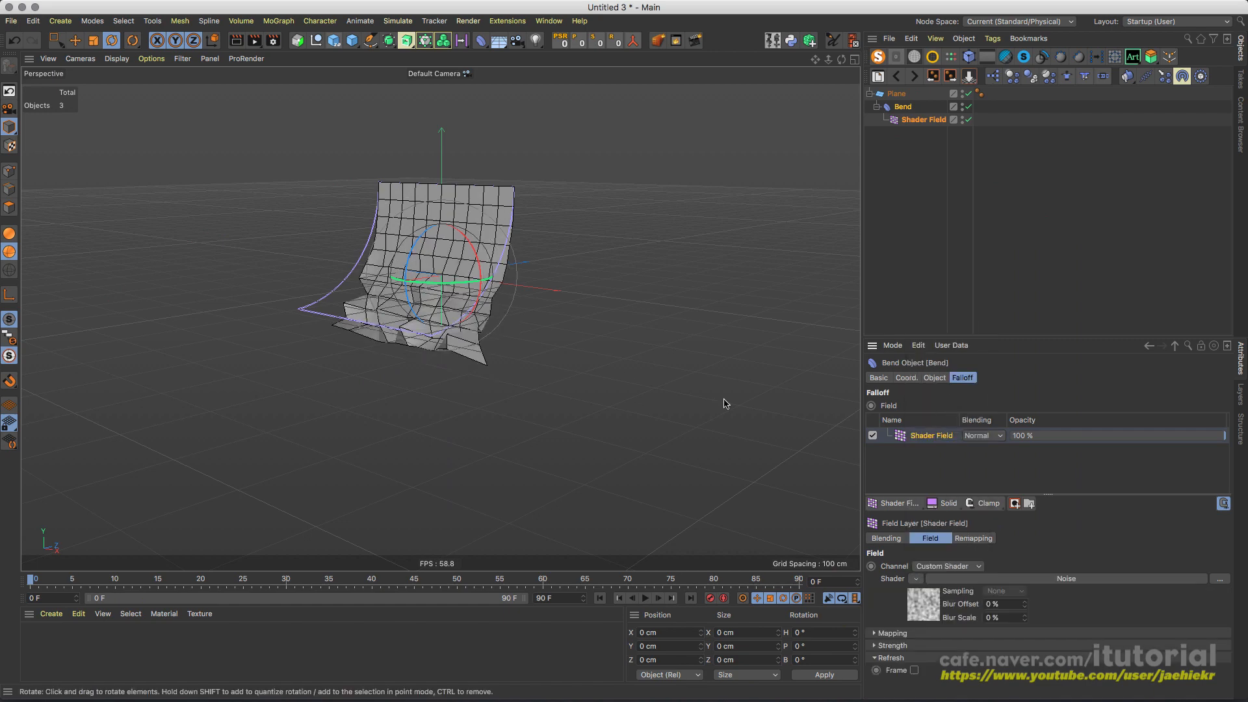
# Step: Play the animation to examine how the noise falloff deforms the Plane, and return to frame 0
pyautogui.keyDown('alt'); pyautogui.moveTo(432, 317); pyautogui.dragTo(631, 431); pyautogui.keyUp('alt')
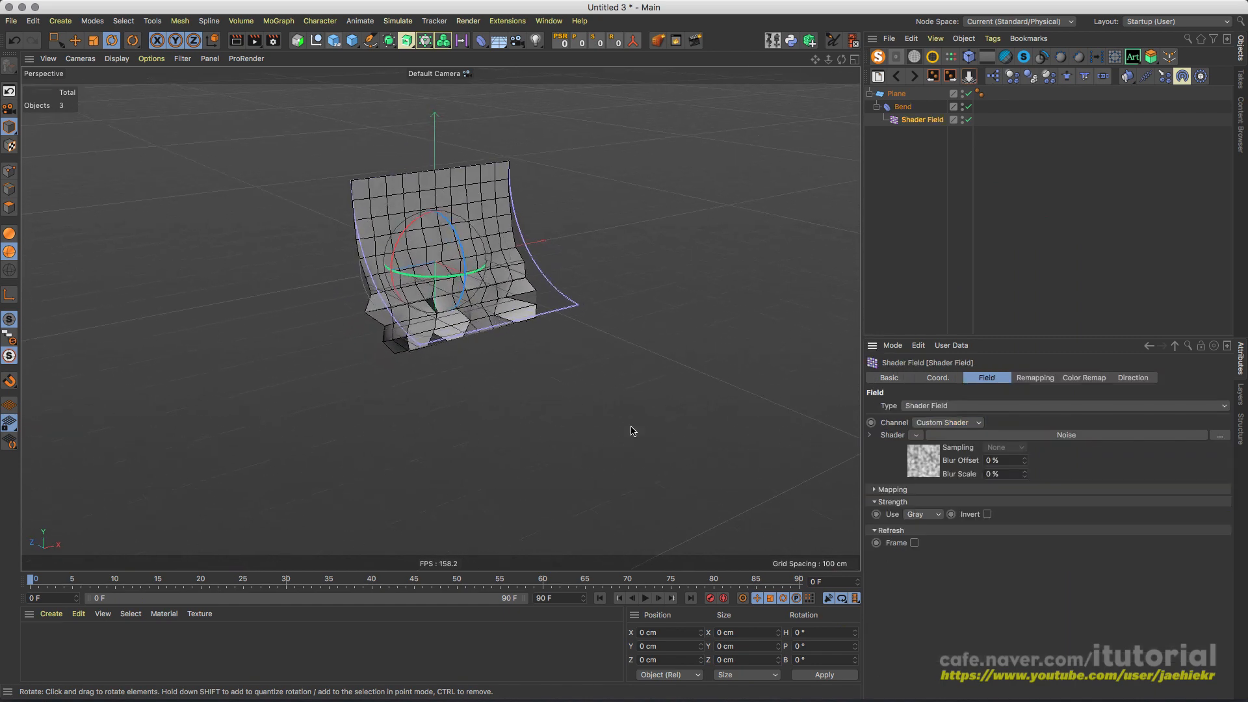
pyautogui.click(644, 598)
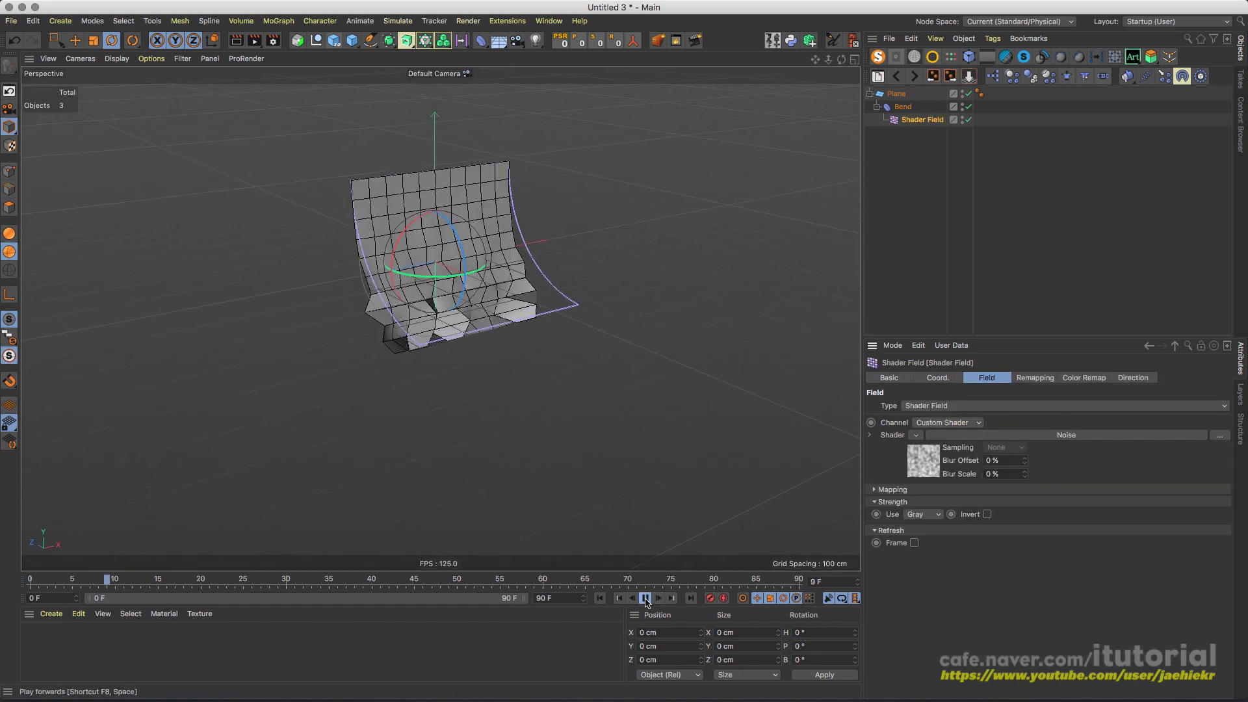
pyautogui.click(600, 599)
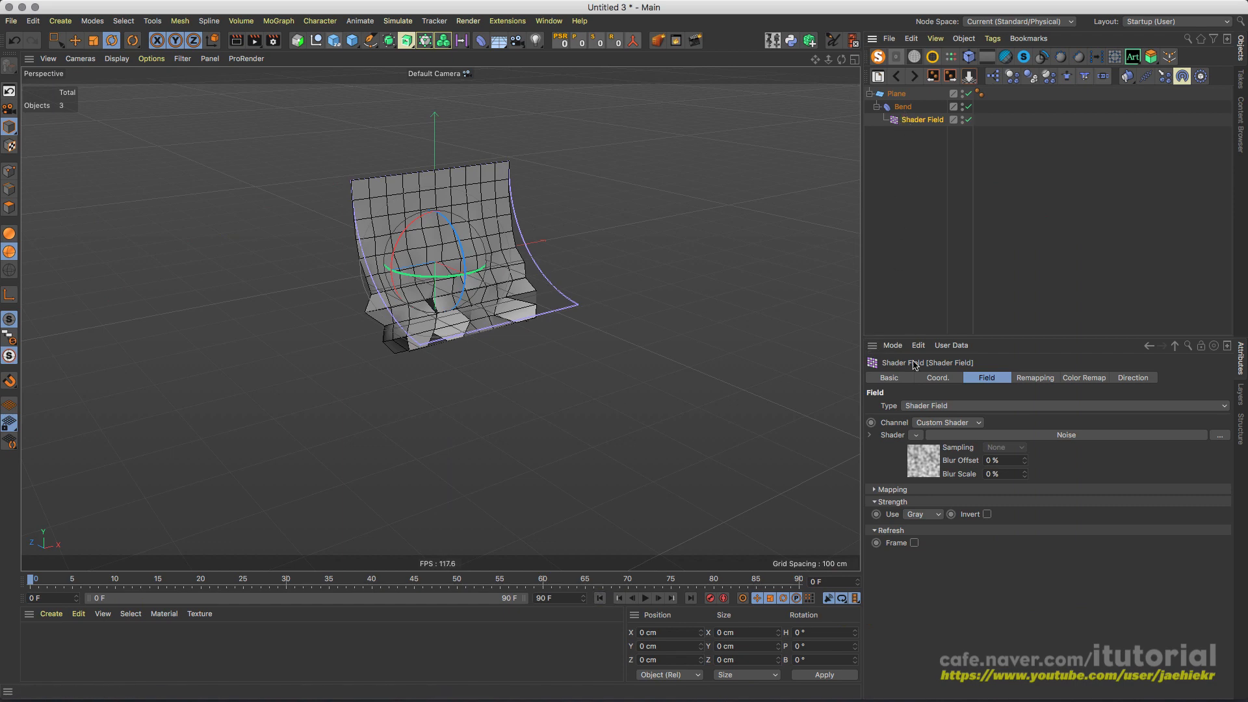
# Step: Inspect the Noise shader's settings and the Plane's crumpled lower part from several angles
pyautogui.click(930, 463)
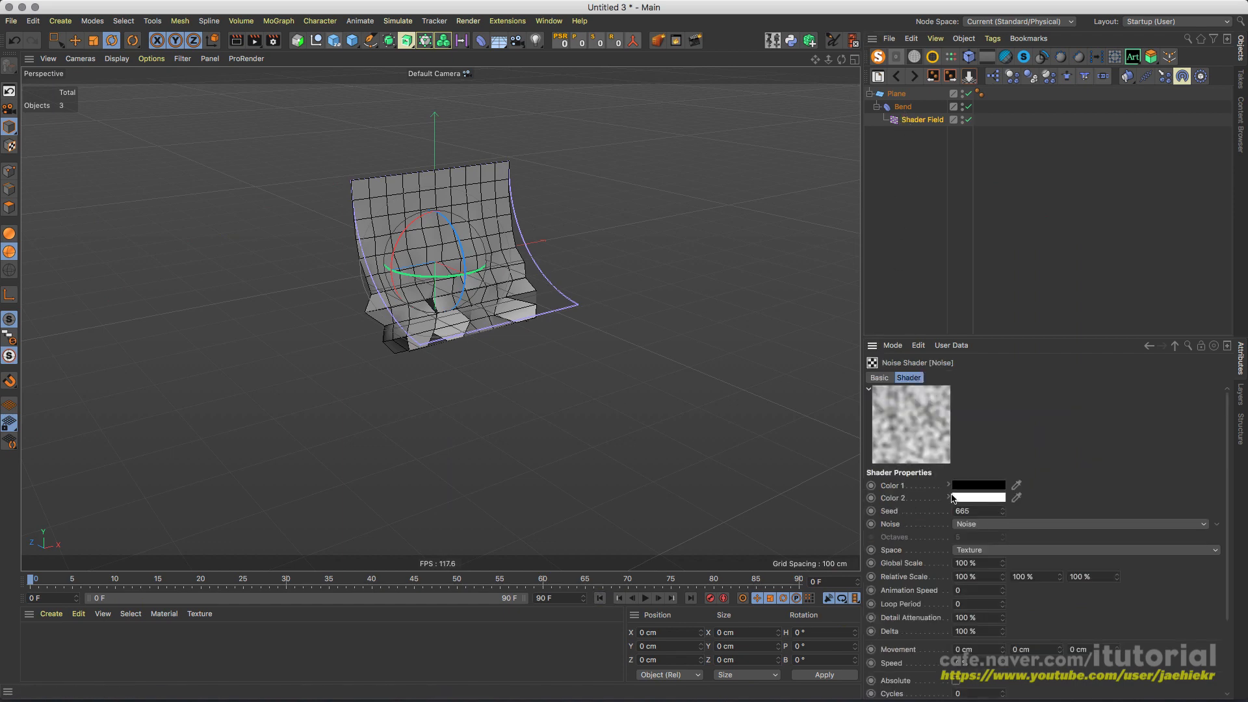
pyautogui.keyDown('alt'); pyautogui.moveTo(454, 279); pyautogui.dragTo(471, 281); pyautogui.keyUp('alt')
pyautogui.click(470, 281)
pyautogui.keyDown('alt'); pyautogui.moveTo(551, 262); pyautogui.dragTo(559, 255, button='right'); pyautogui.keyUp('alt')
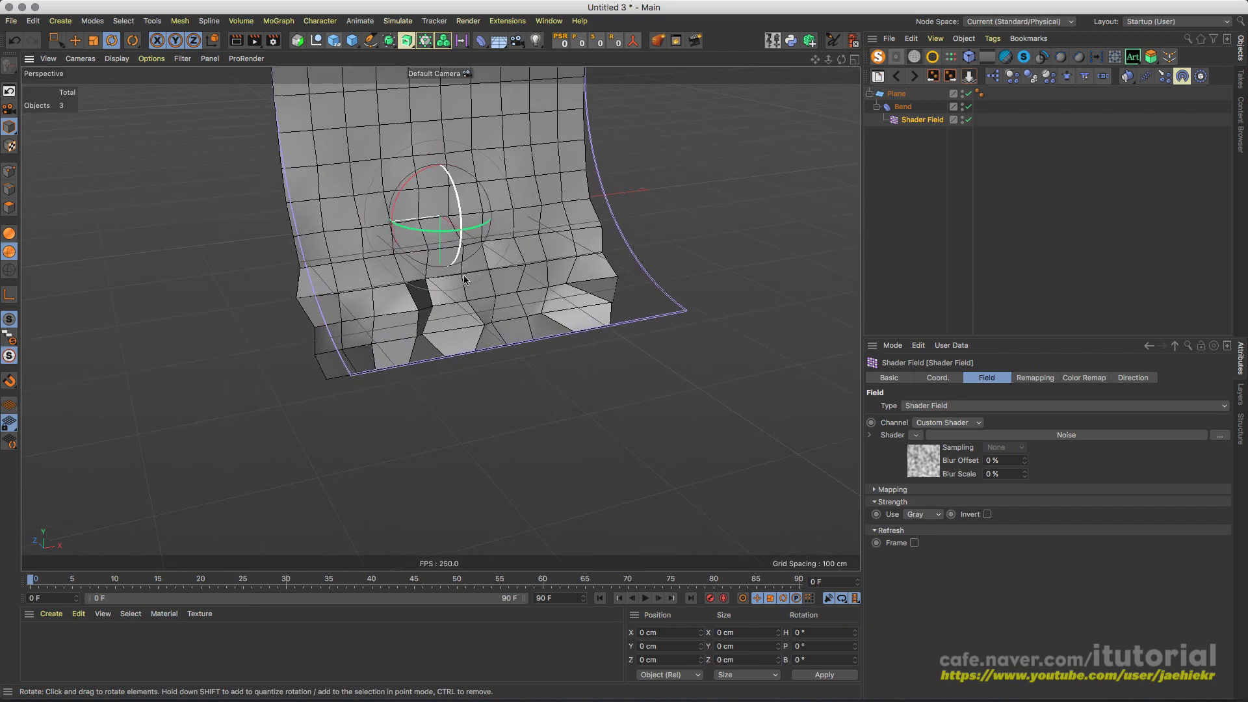
pyautogui.keyDown('alt'); pyautogui.moveTo(464, 278); pyautogui.dragTo(534, 242); pyautogui.keyUp('alt')
pyautogui.keyDown('alt'); pyautogui.moveTo(534, 260); pyautogui.dragTo(513, 273, button='right'); pyautogui.keyUp('alt')
pyautogui.keyDown('alt'); pyautogui.moveTo(513, 276); pyautogui.dragTo(513, 299); pyautogui.keyUp('alt')
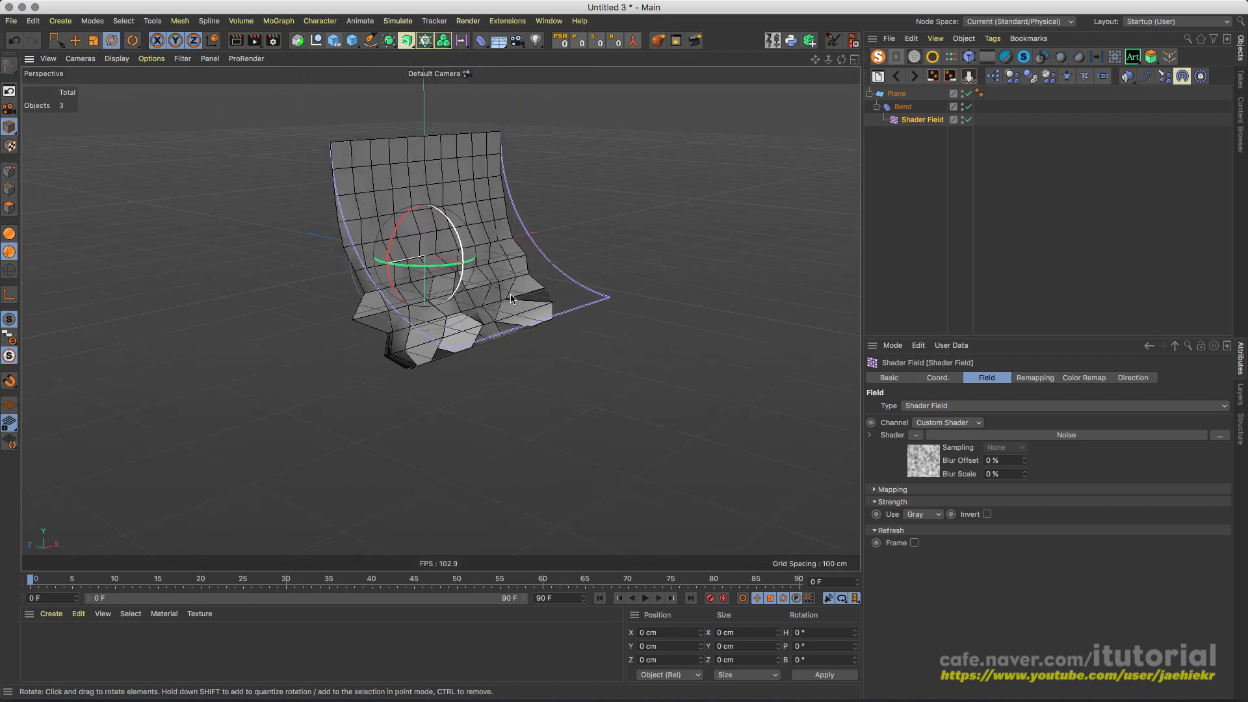
# Step: Set the Noise shader's Animation Speed to 3 and its Global Scale to 5000 %, after trying 10000 %
pyautogui.click(935, 461)
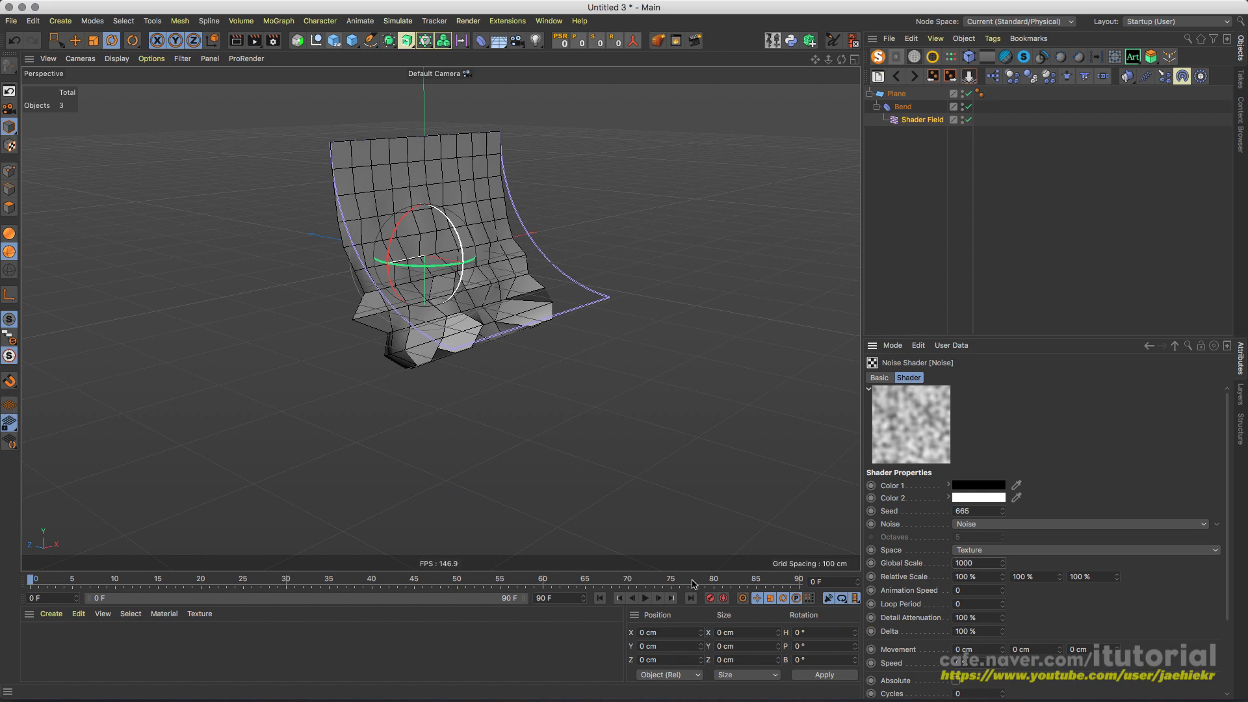
pyautogui.press('Return')
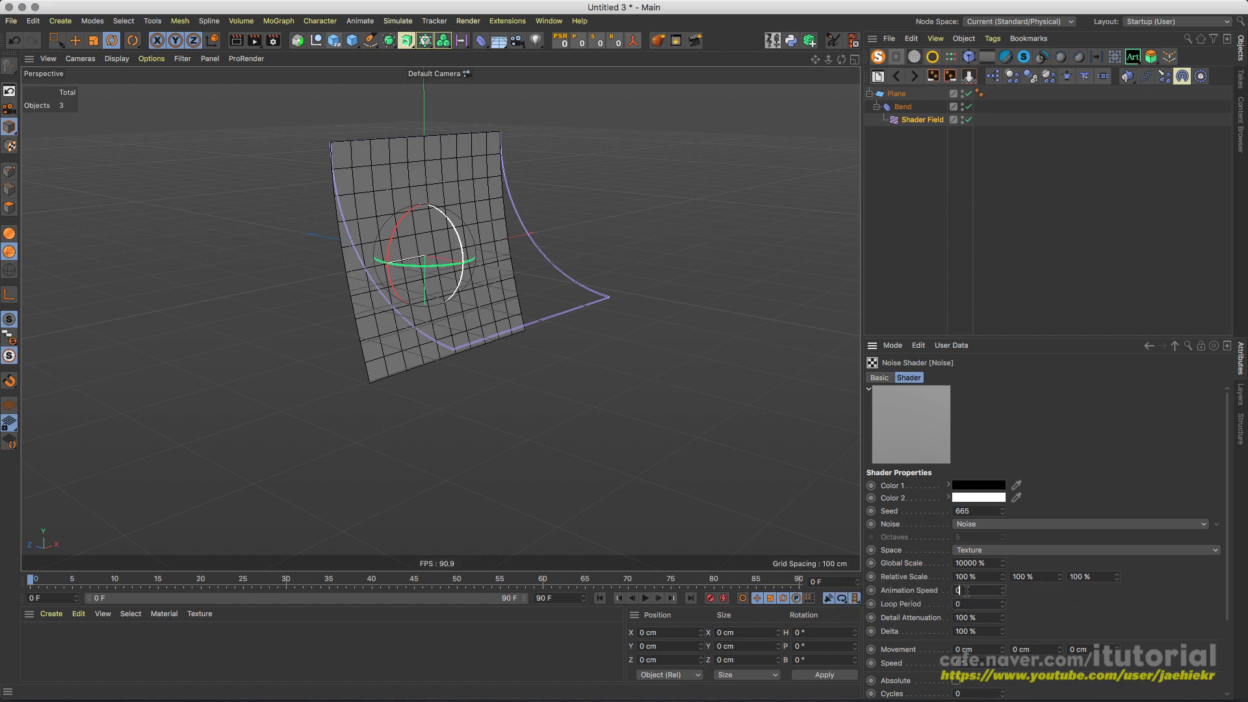
pyautogui.write('3')
pyautogui.click(986, 562)
pyautogui.write('5000')
pyautogui.press('Return')
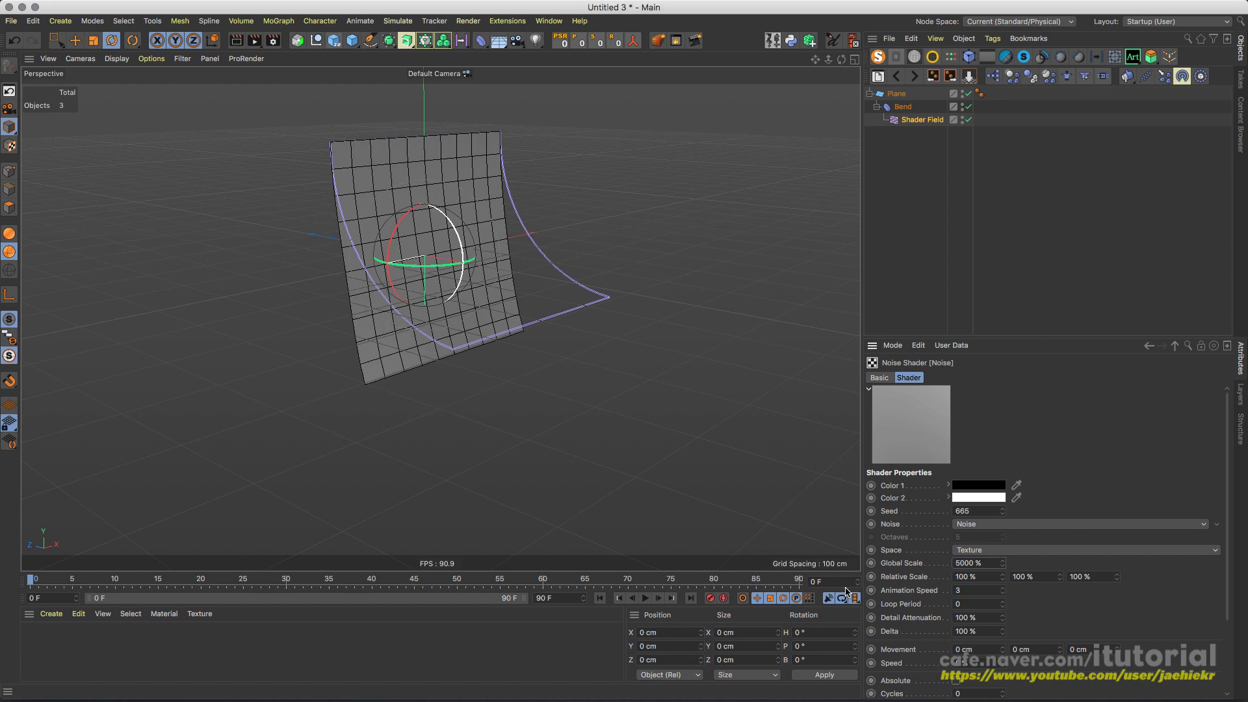
# Step: Play the animation to check whether the scaled noise moves the Plane, and return to frame 0
pyautogui.click(645, 598)
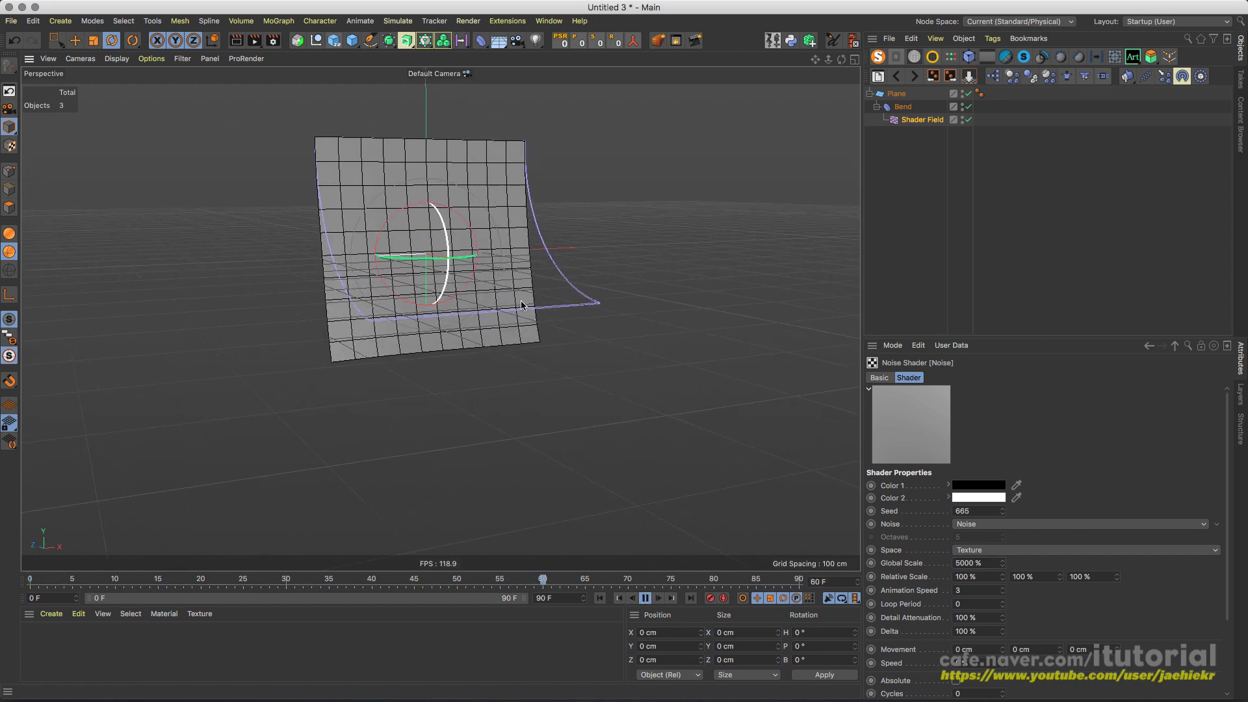
pyautogui.click(522, 305)
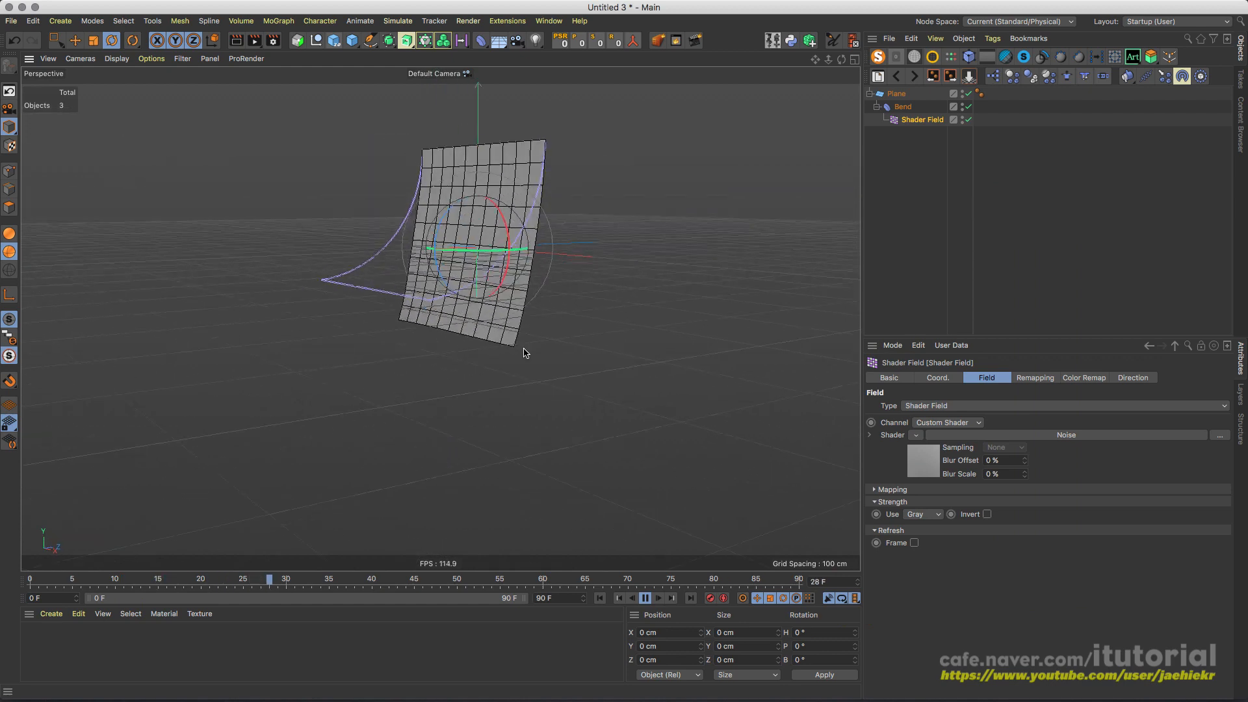
pyautogui.click(645, 597)
pyautogui.click(600, 597)
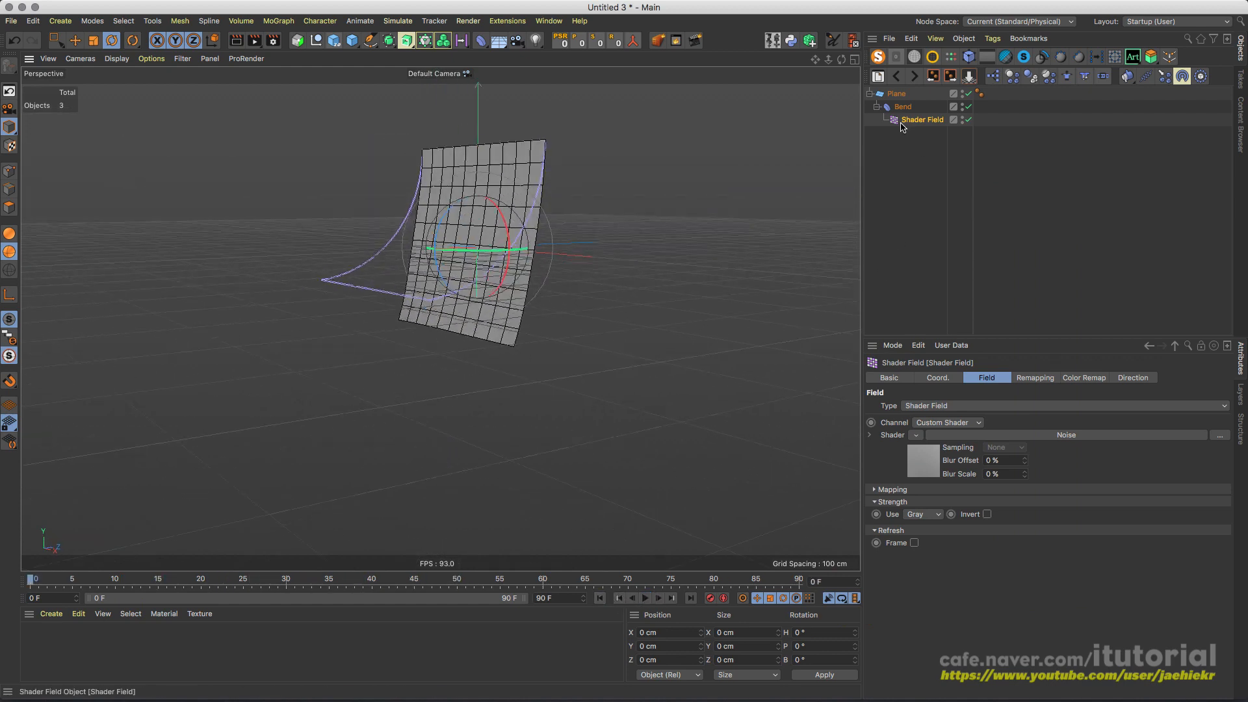
# Step: Enable per-frame refresh on the Shader Field and play the animation to examine the bending
pyautogui.click(915, 542)
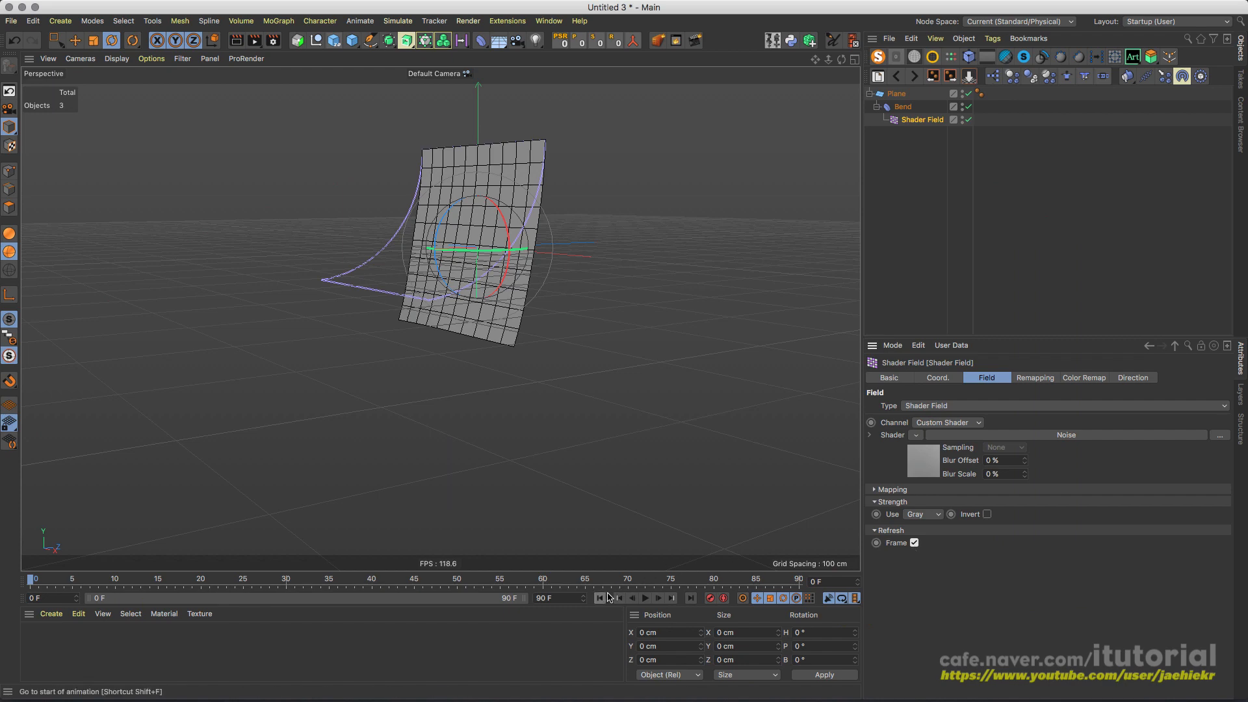
pyautogui.click(646, 598)
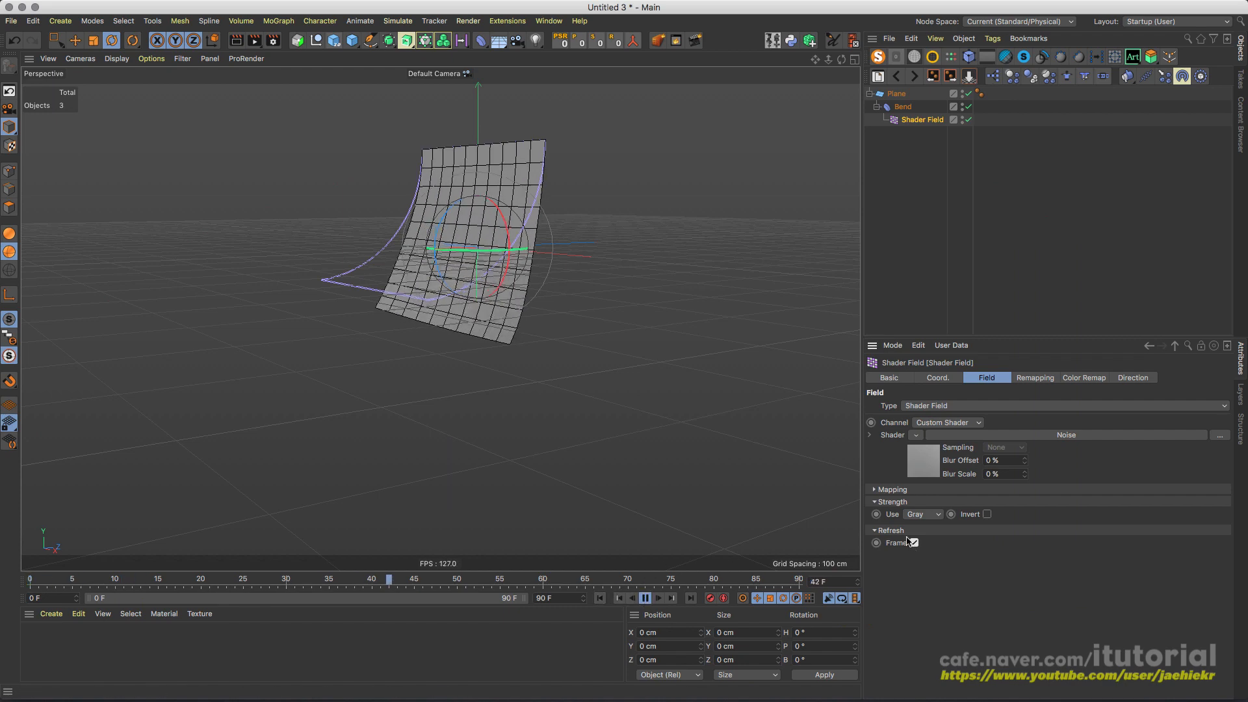
pyautogui.keyDown('alt'); pyautogui.moveTo(440, 290); pyautogui.dragTo(543, 313); pyautogui.keyUp('alt')
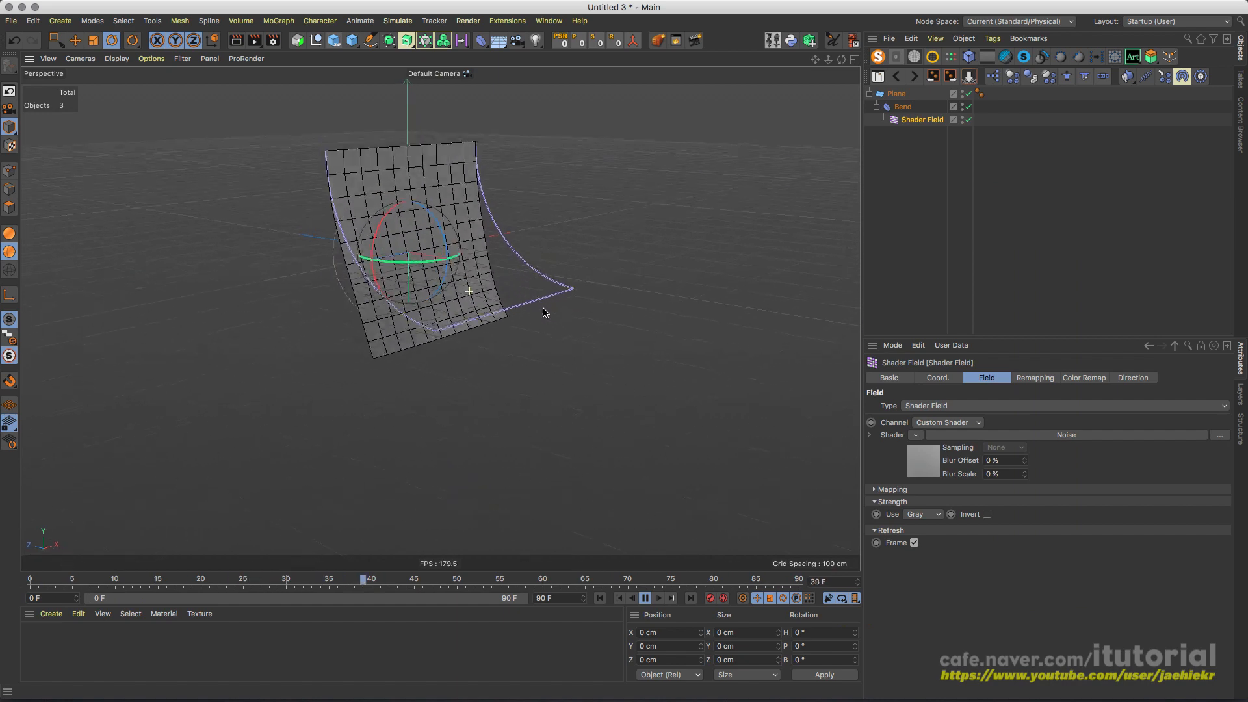
# Step: Set the Noise shader's Global Scale to 10000 %, after trying 1000 %, and view the moving Plane from the front
pyautogui.click(903, 107)
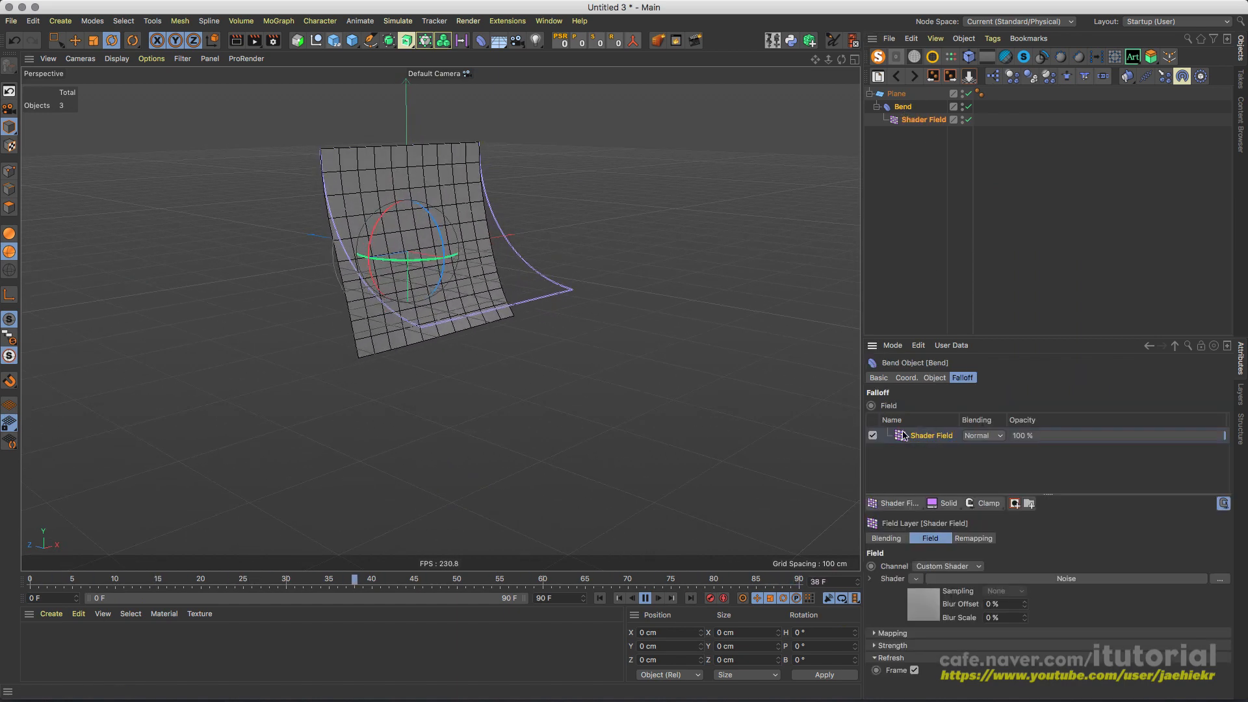
pyautogui.click(925, 605)
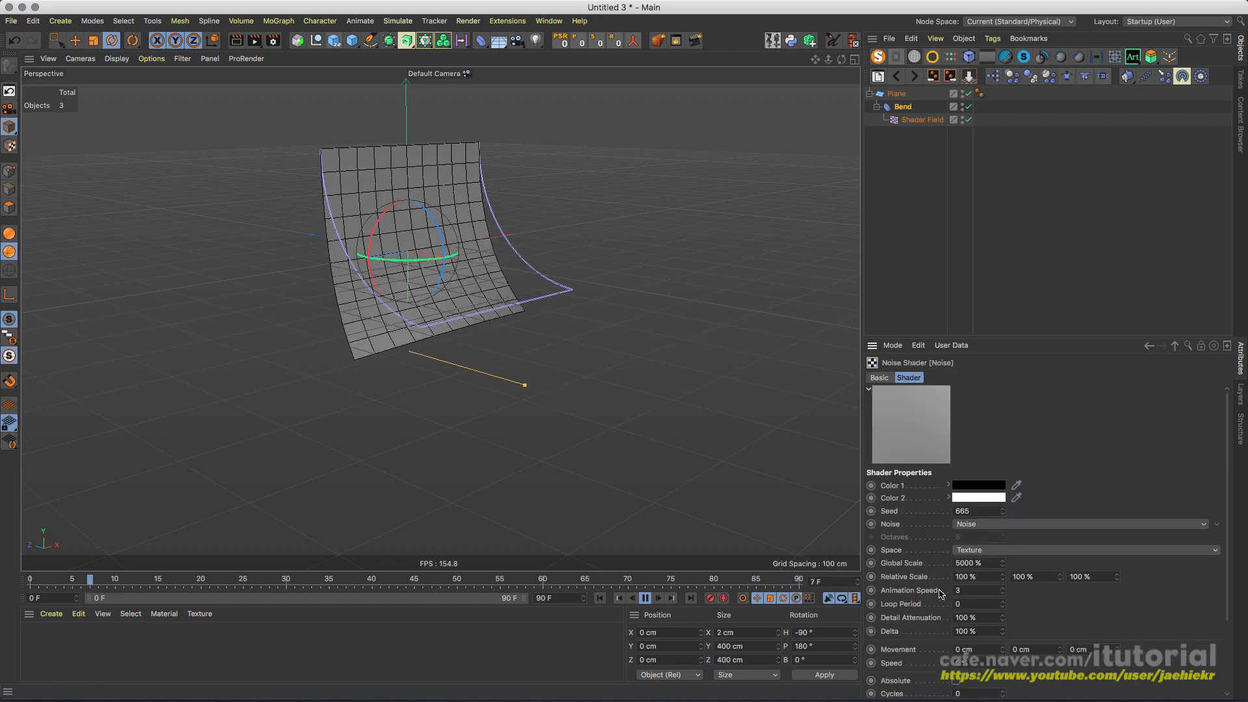
pyautogui.click(988, 562)
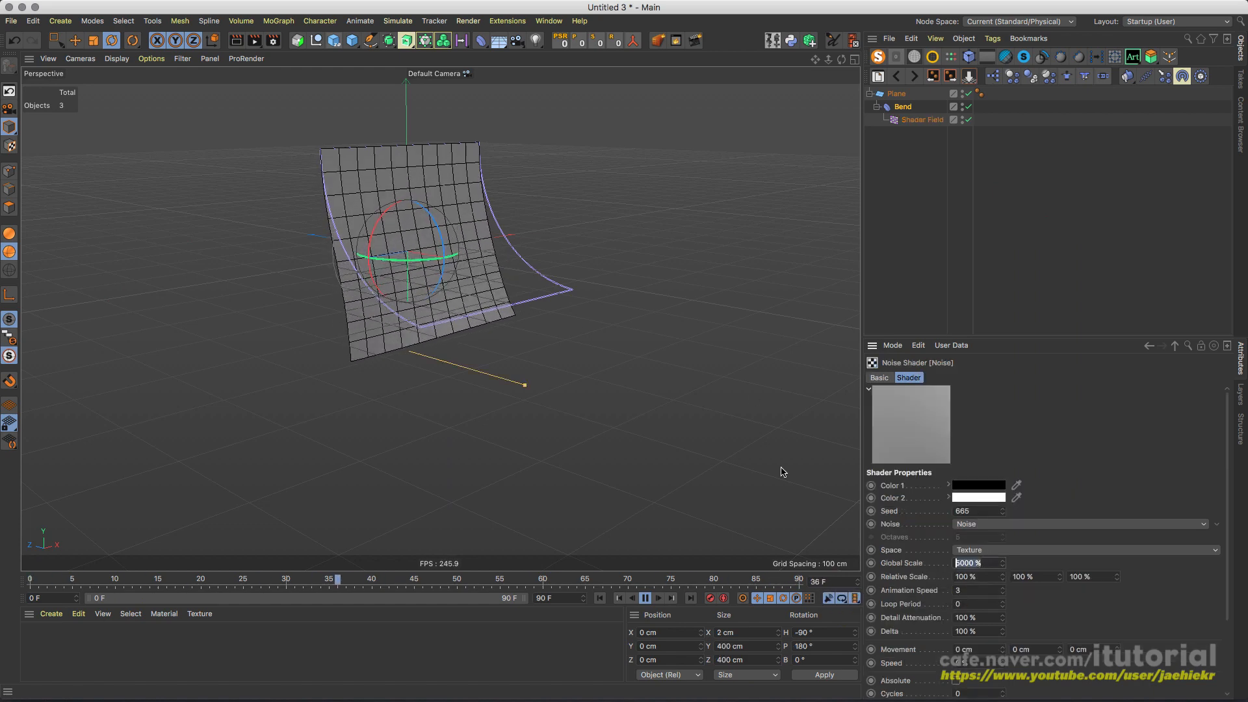
pyautogui.write('1')
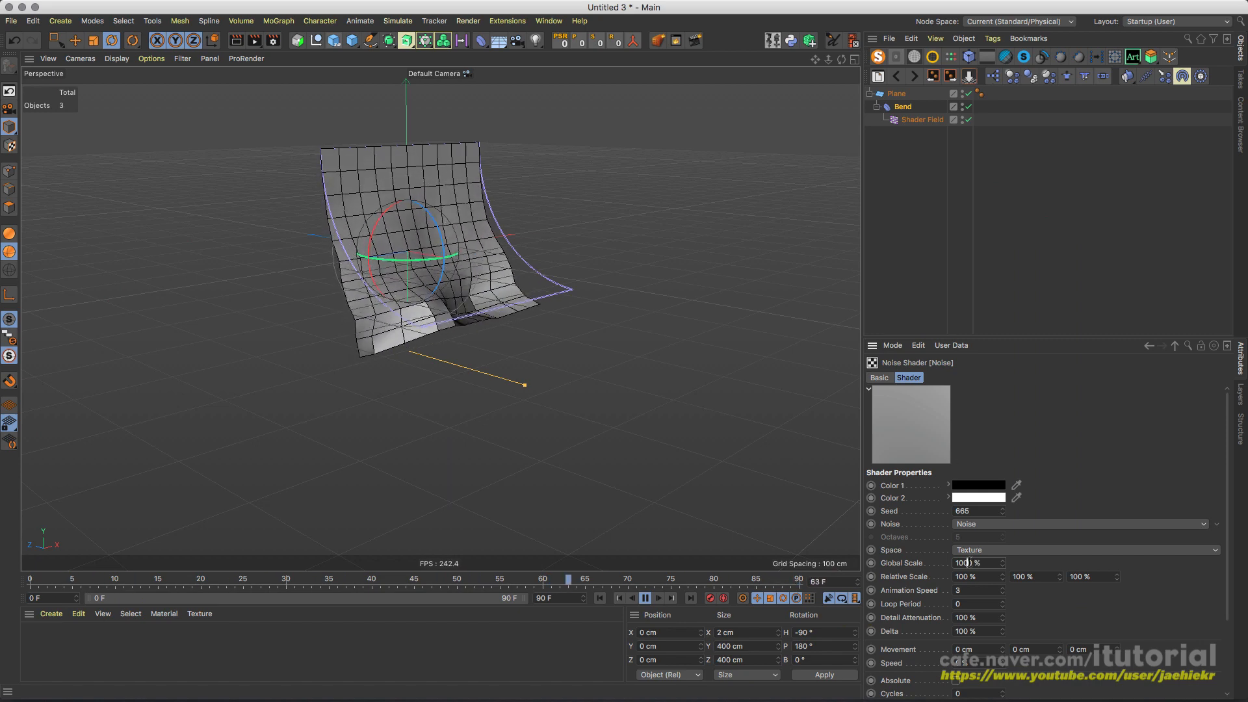
pyautogui.moveTo(968, 563); pyautogui.dragTo(981, 574)
pyautogui.write('00')
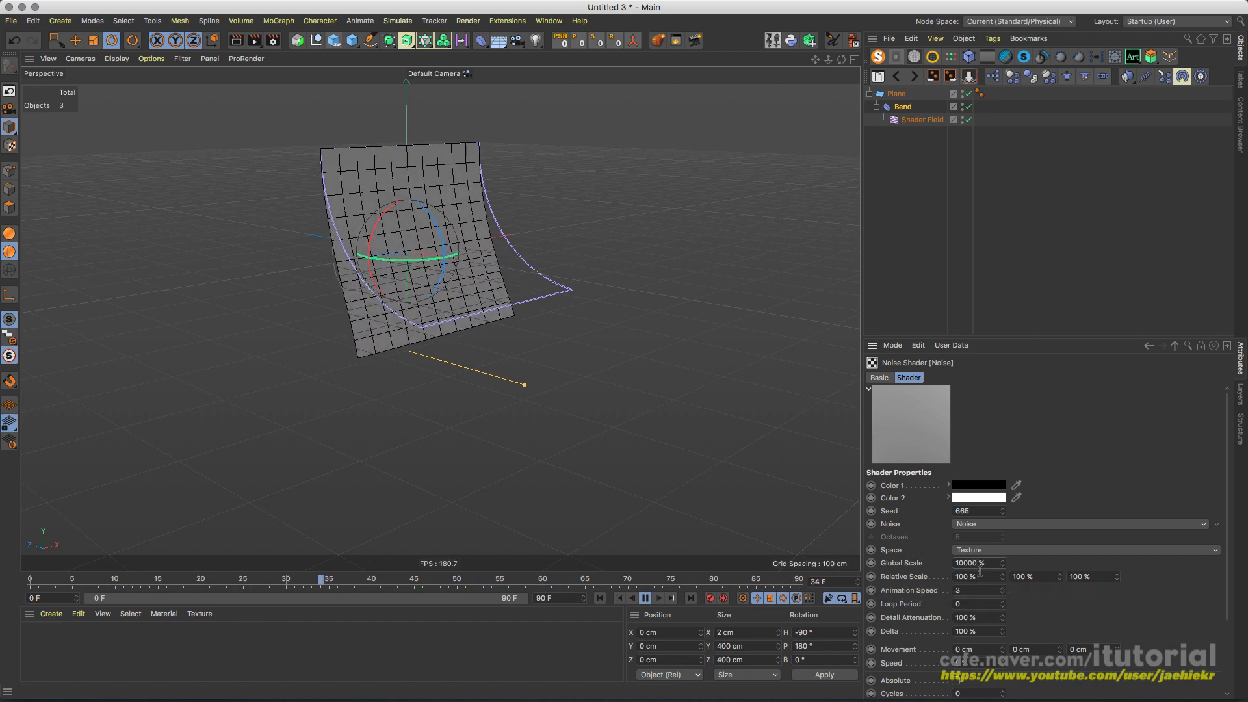
pyautogui.keyDown('alt'); pyautogui.moveTo(552, 321); pyautogui.dragTo(455, 267); pyautogui.keyUp('alt')
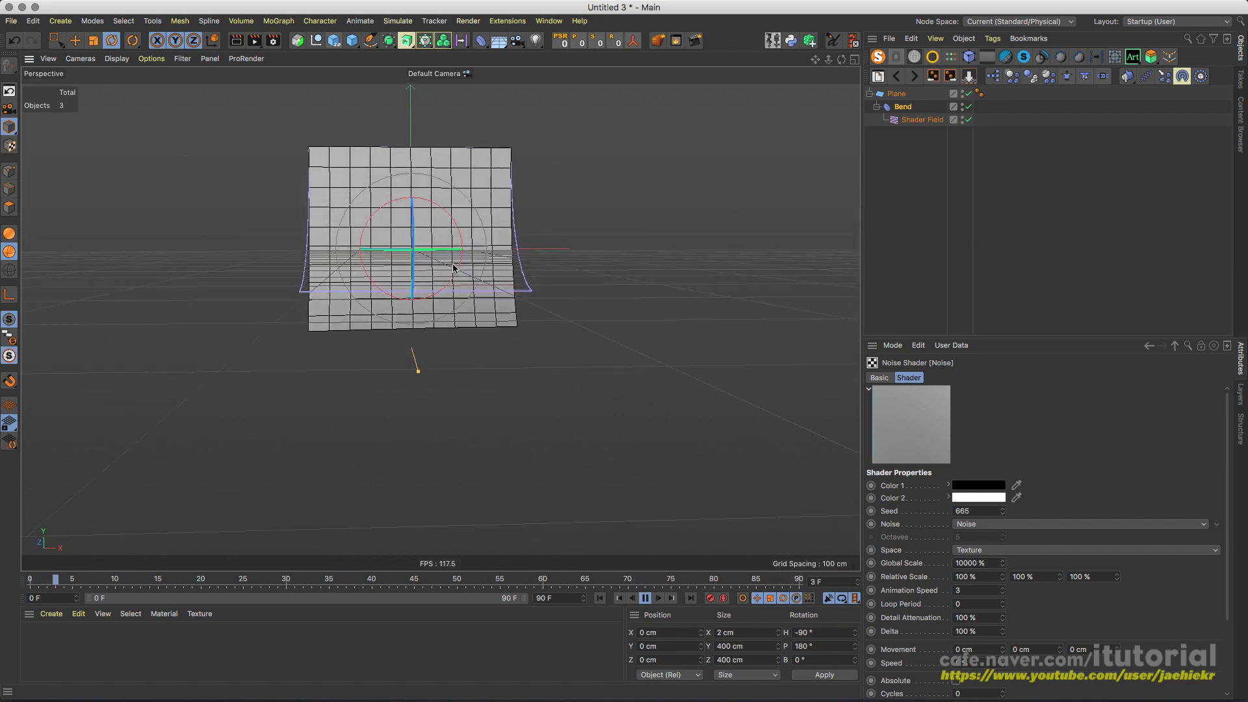
pyautogui.keyDown('alt'); pyautogui.moveTo(455, 267); pyautogui.dragTo(488, 283, button='right'); pyautogui.keyUp('alt')
pyautogui.keyDown('alt'); pyautogui.moveTo(487, 284); pyautogui.dragTo(480, 307); pyautogui.keyUp('alt')
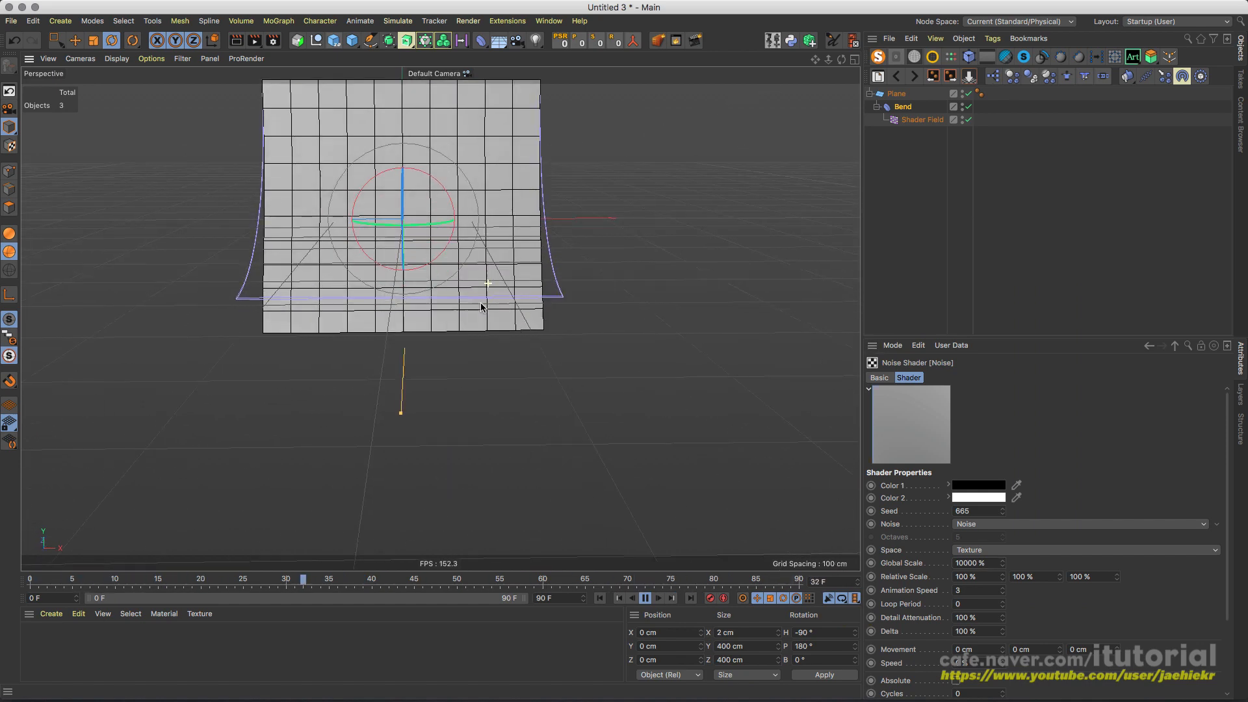
# Step: Hide the Bend deformer's cage in the viewport and view the Plane without it
pyautogui.click(895, 108)
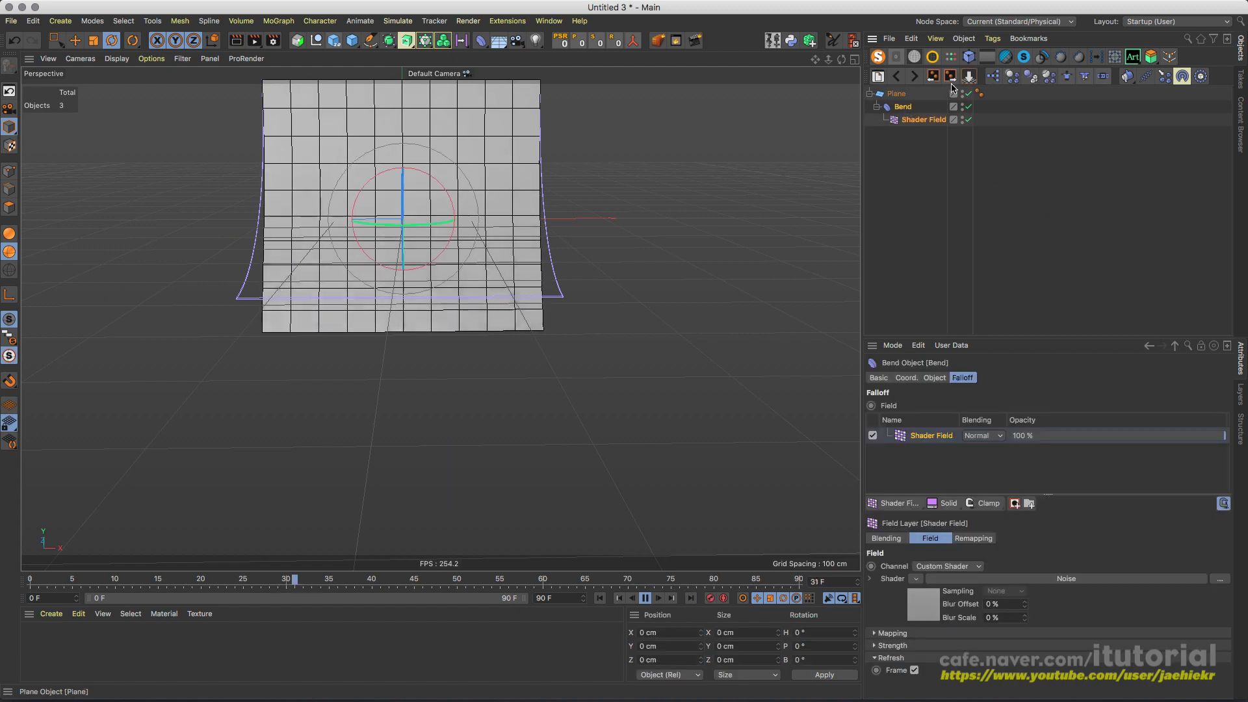
pyautogui.click(929, 147)
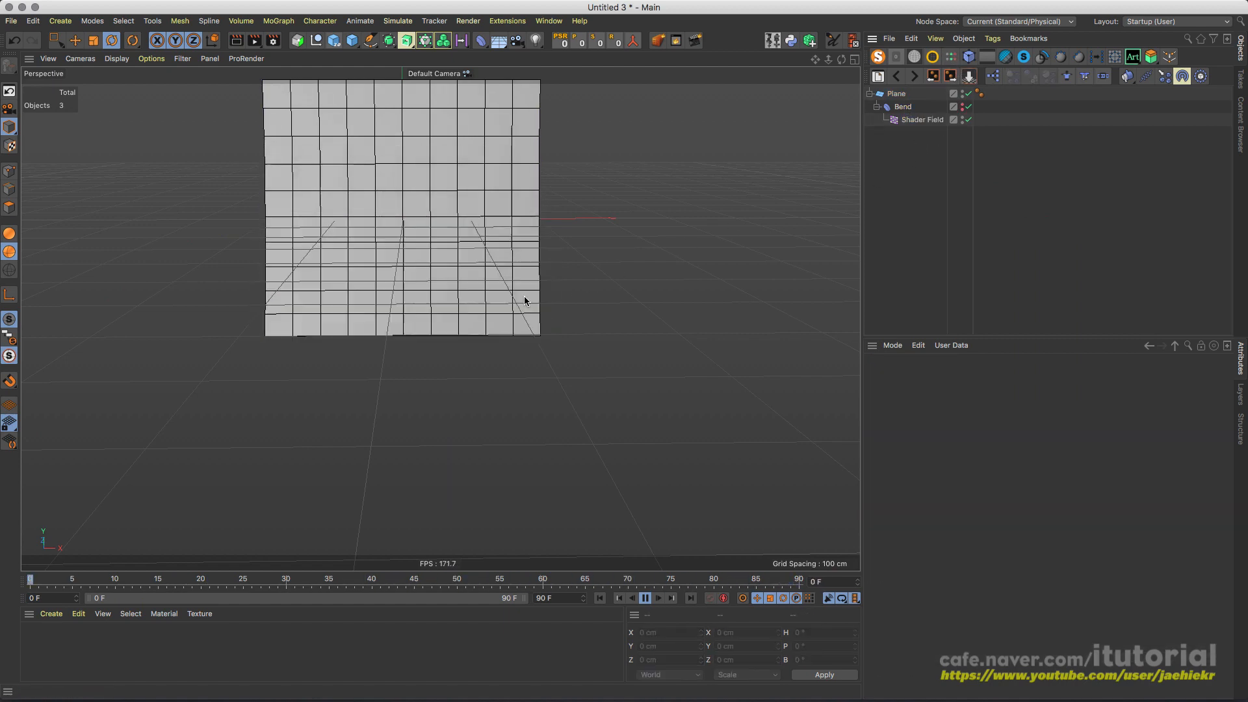
pyautogui.keyDown('alt'); pyautogui.moveTo(510, 290); pyautogui.dragTo(490, 337, button='right'); pyautogui.keyUp('alt')
pyautogui.keyDown('alt'); pyautogui.moveTo(489, 338); pyautogui.dragTo(557, 323); pyautogui.keyUp('alt')
# Step: Review the Noise shader's settings and the Shader Field's remapping, and examine the animated Plane's bend from the side
pyautogui.click(910, 120)
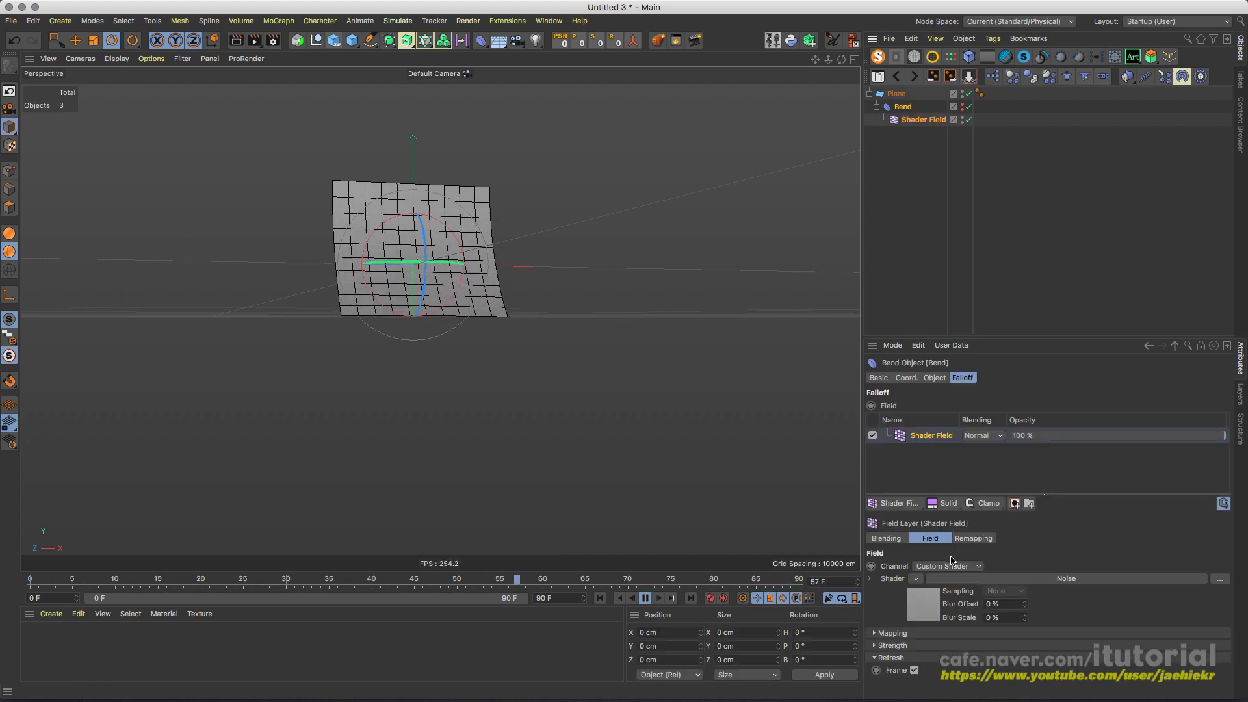
pyautogui.click(963, 579)
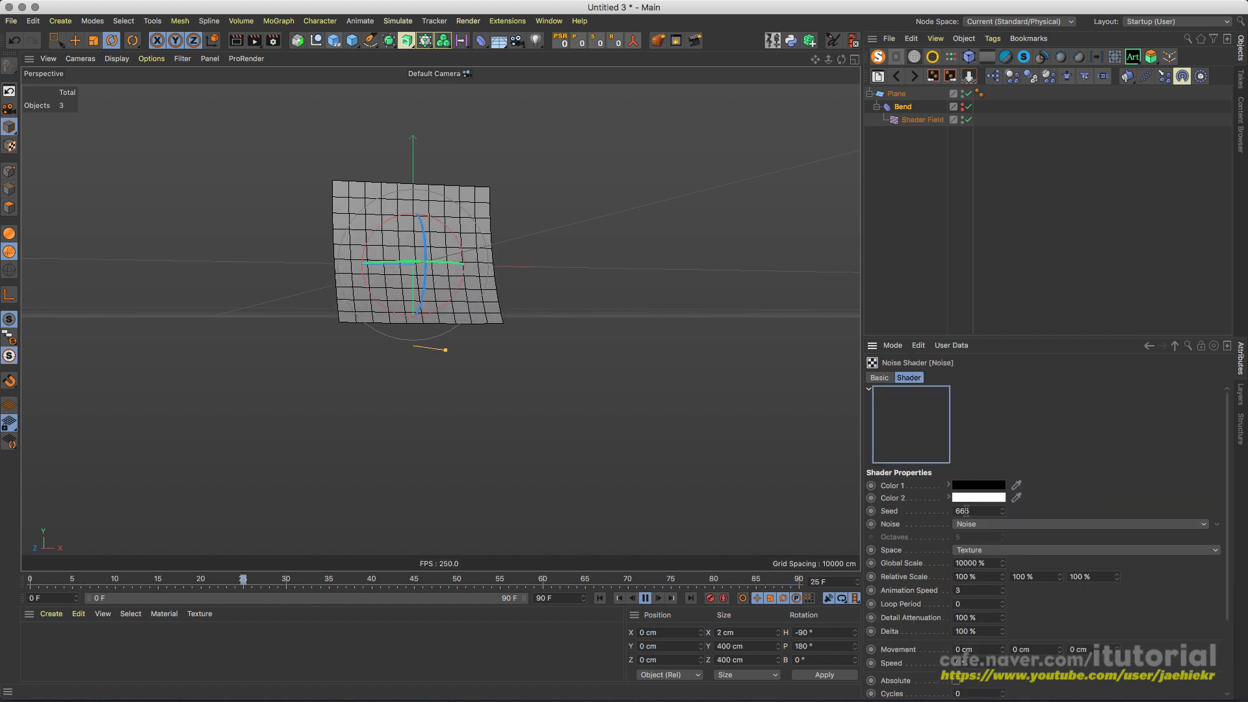
pyautogui.click(1174, 345)
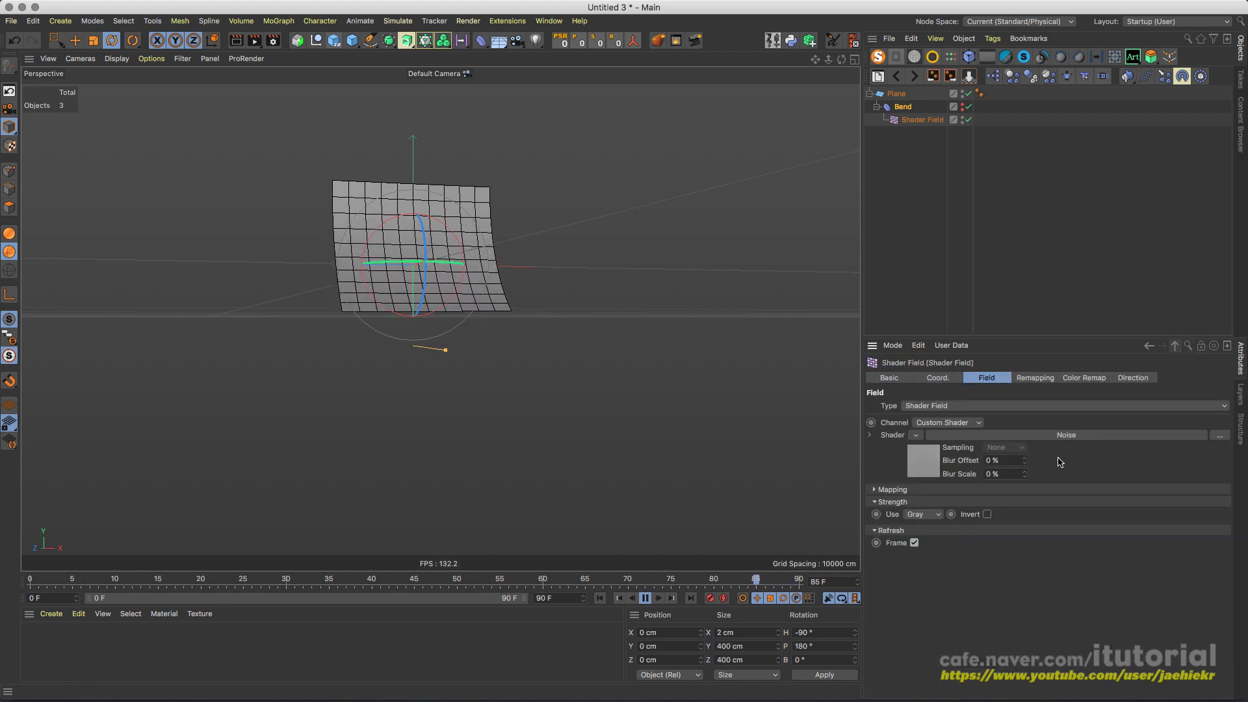
pyautogui.click(1034, 377)
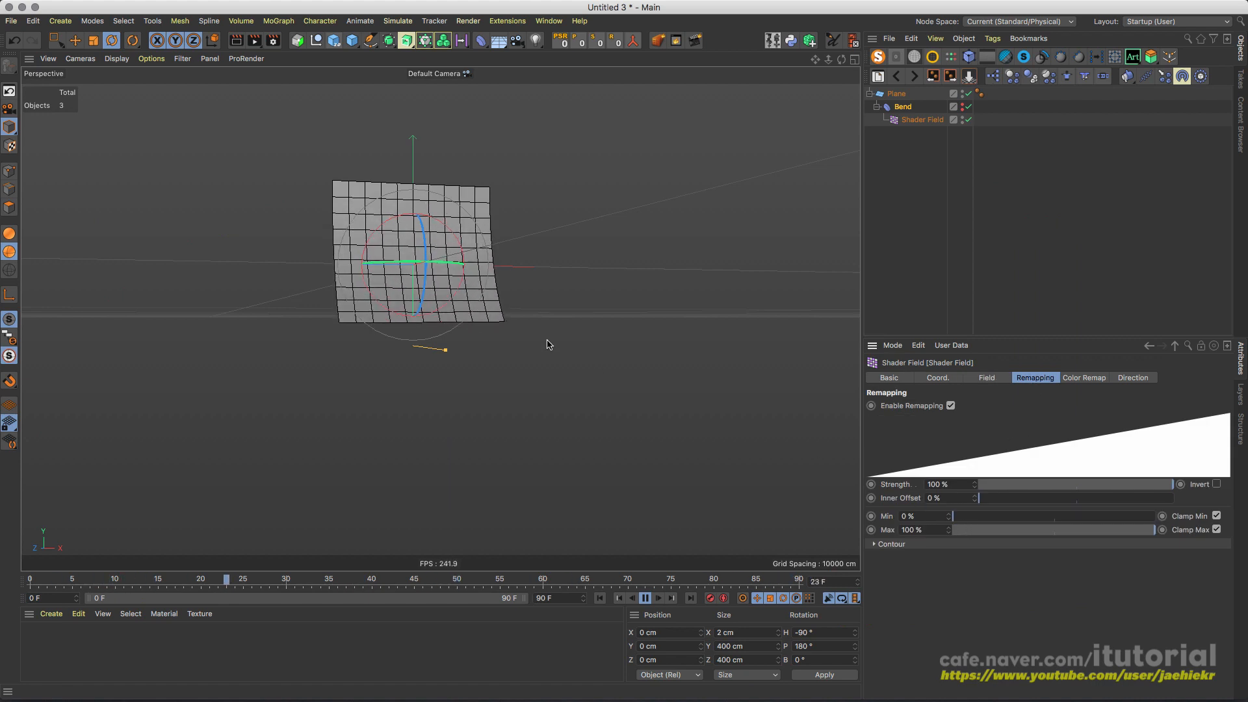
pyautogui.keyDown('alt'); pyautogui.moveTo(432, 334); pyautogui.dragTo(577, 339); pyautogui.keyUp('alt')
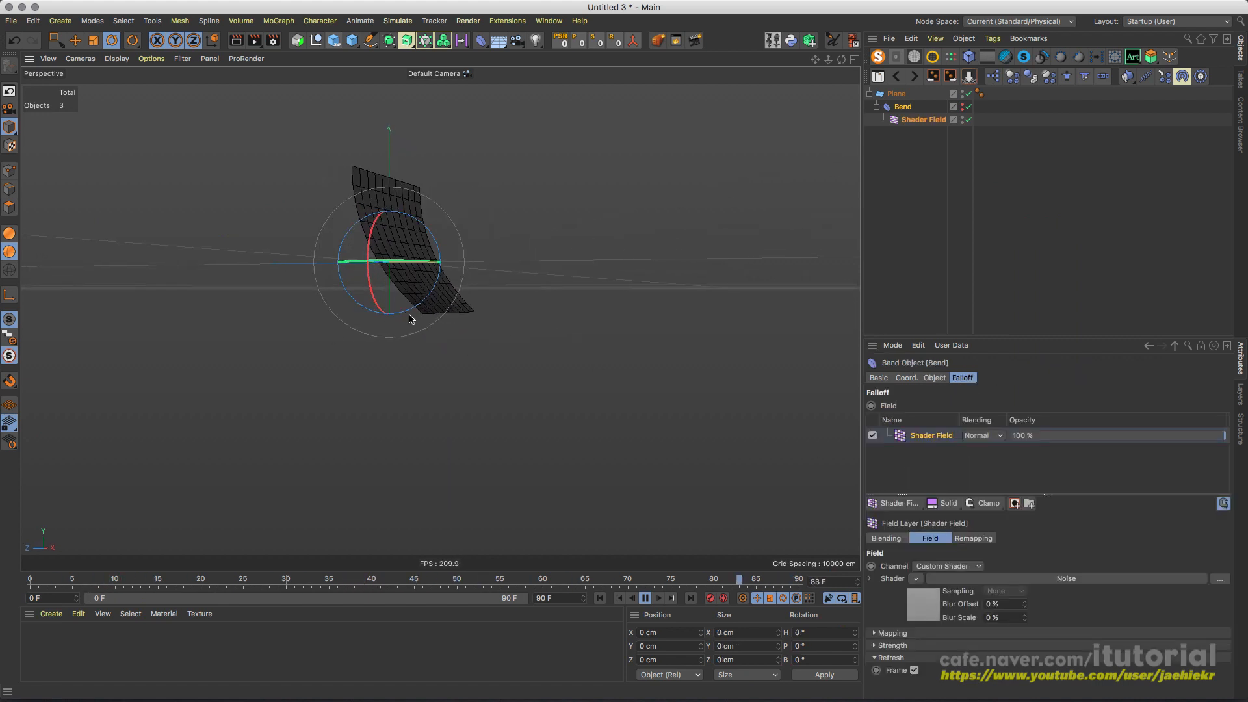
pyautogui.keyDown('alt'); pyautogui.moveTo(409, 319); pyautogui.dragTo(368, 336); pyautogui.keyUp('alt')
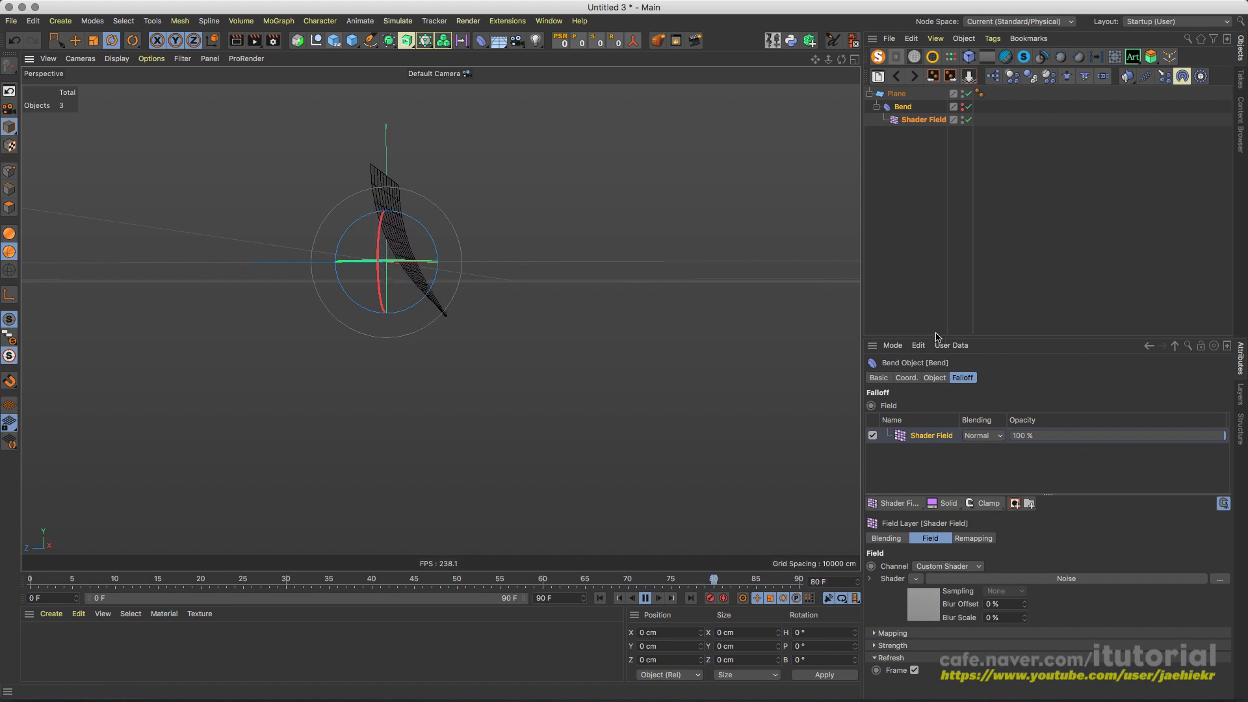
# Step: Try a remapping Min of -98 % on the Shader Field and view the Plane edge-on
pyautogui.click(920, 119)
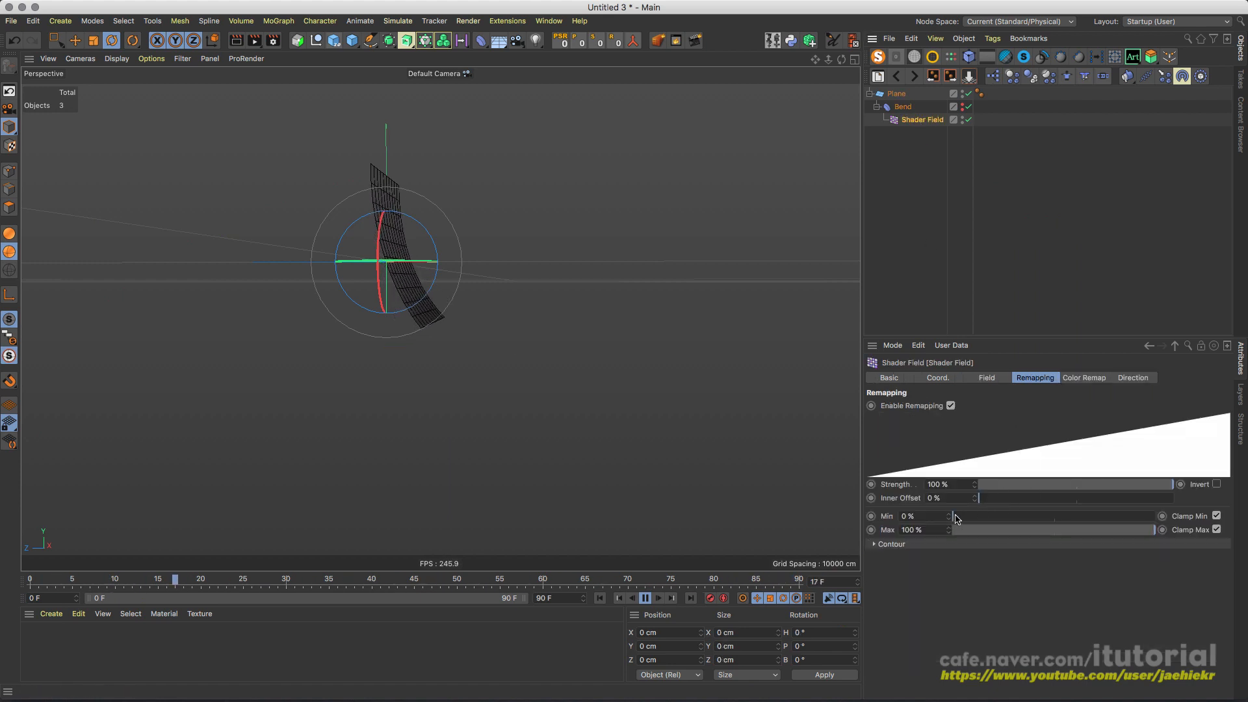
pyautogui.moveTo(955, 518); pyautogui.dragTo(745, 505)
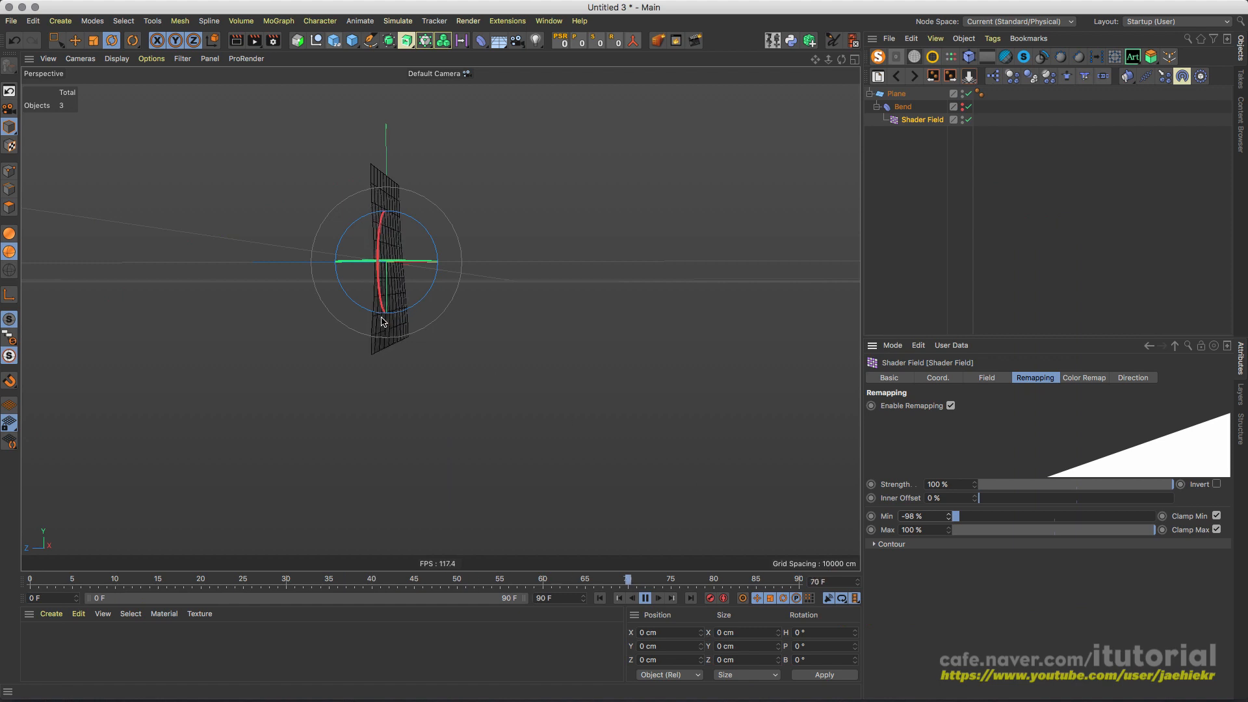
pyautogui.moveTo(400, 319)
pyautogui.keyDown('alt'); pyautogui.mouseDown()
pyautogui.moveTo(429, 310)
pyautogui.moveTo(416, 323)
pyautogui.mouseUp(); pyautogui.keyUp('alt')
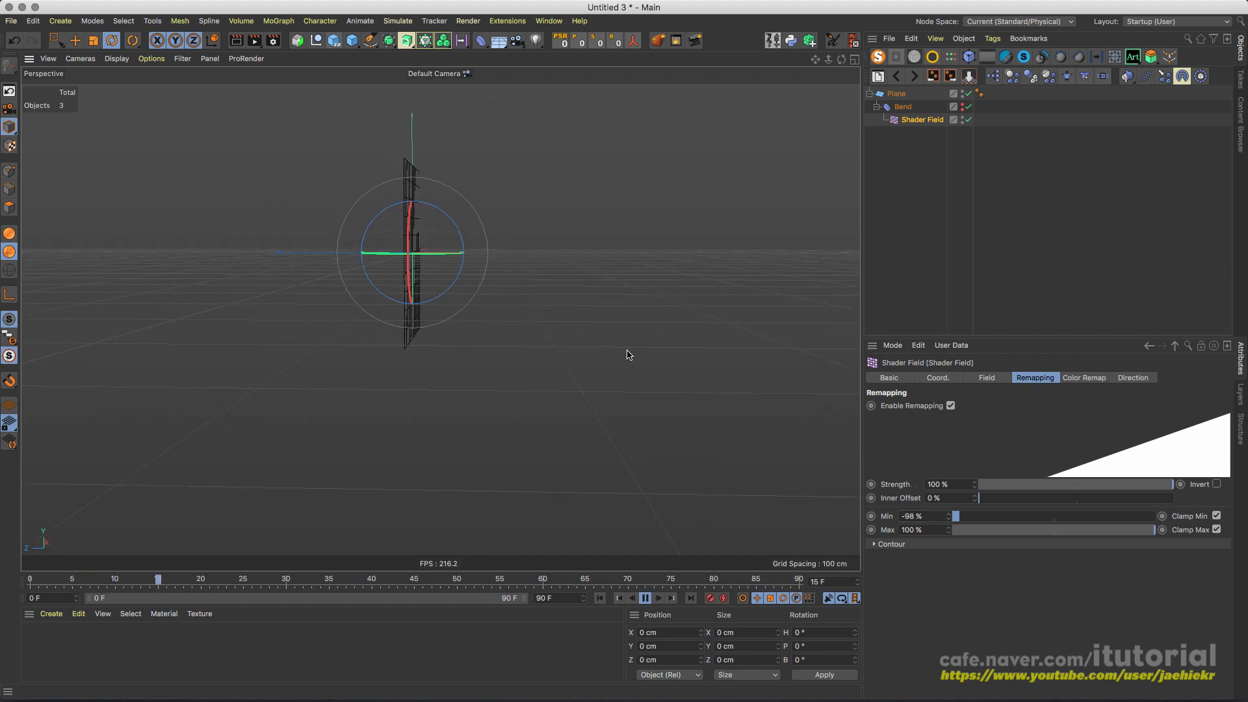
# Step: Set the Shader Field's remapping Min to -23 % while viewing the Plane at an angle
pyautogui.click(902, 107)
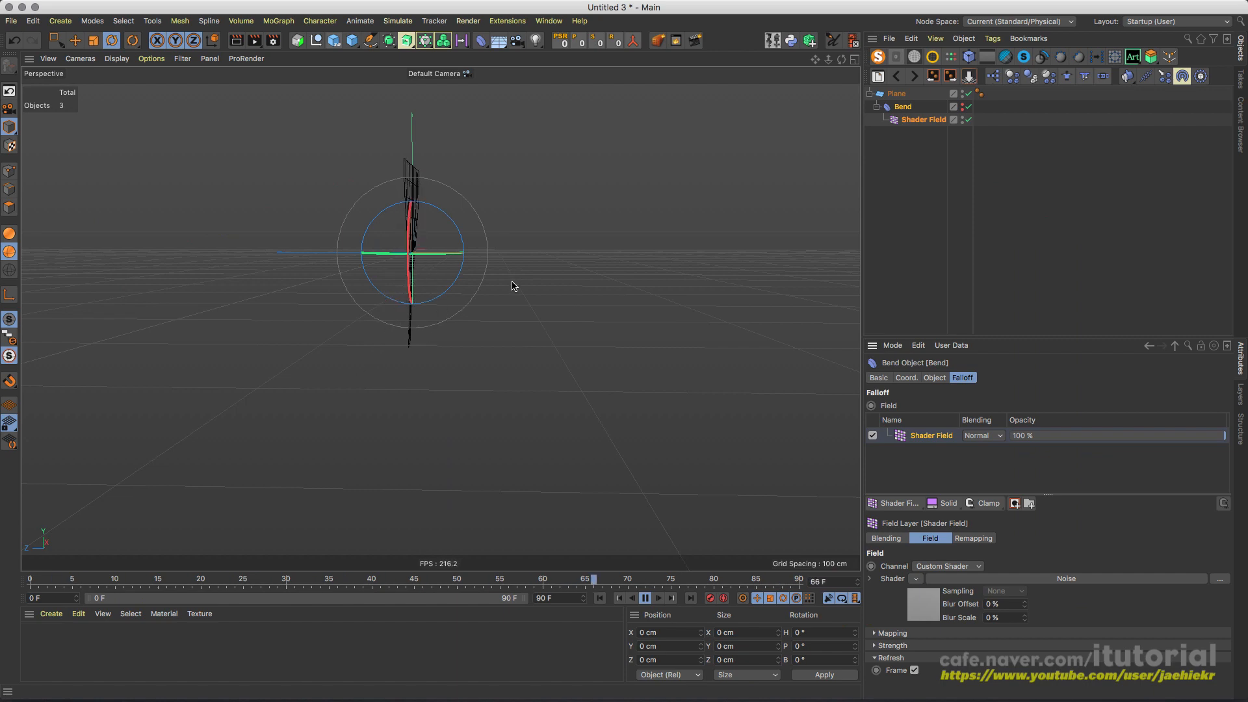
pyautogui.keyDown('alt'); pyautogui.moveTo(505, 278); pyautogui.dragTo(582, 282); pyautogui.keyUp('alt')
pyautogui.click(575, 257)
pyautogui.keyDown('alt'); pyautogui.moveTo(581, 282); pyautogui.dragTo(586, 299, button='middle'); pyautogui.keyUp('alt')
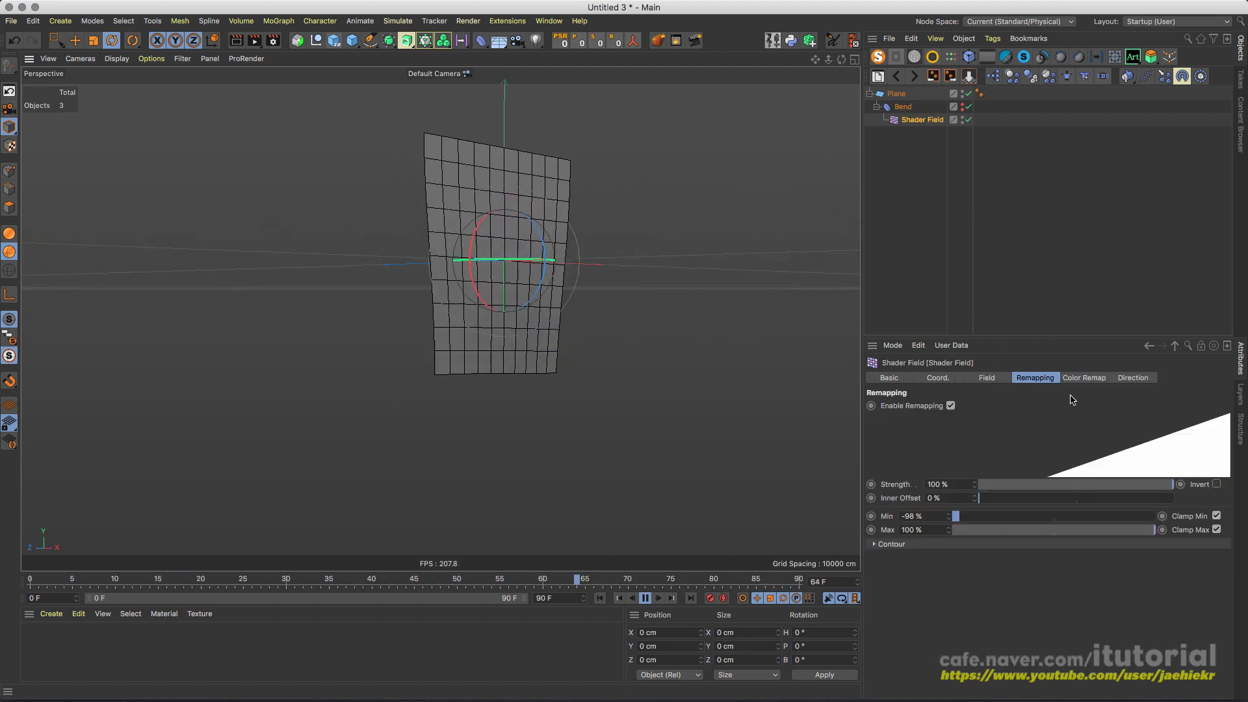
pyautogui.moveTo(956, 516); pyautogui.dragTo(949, 529)
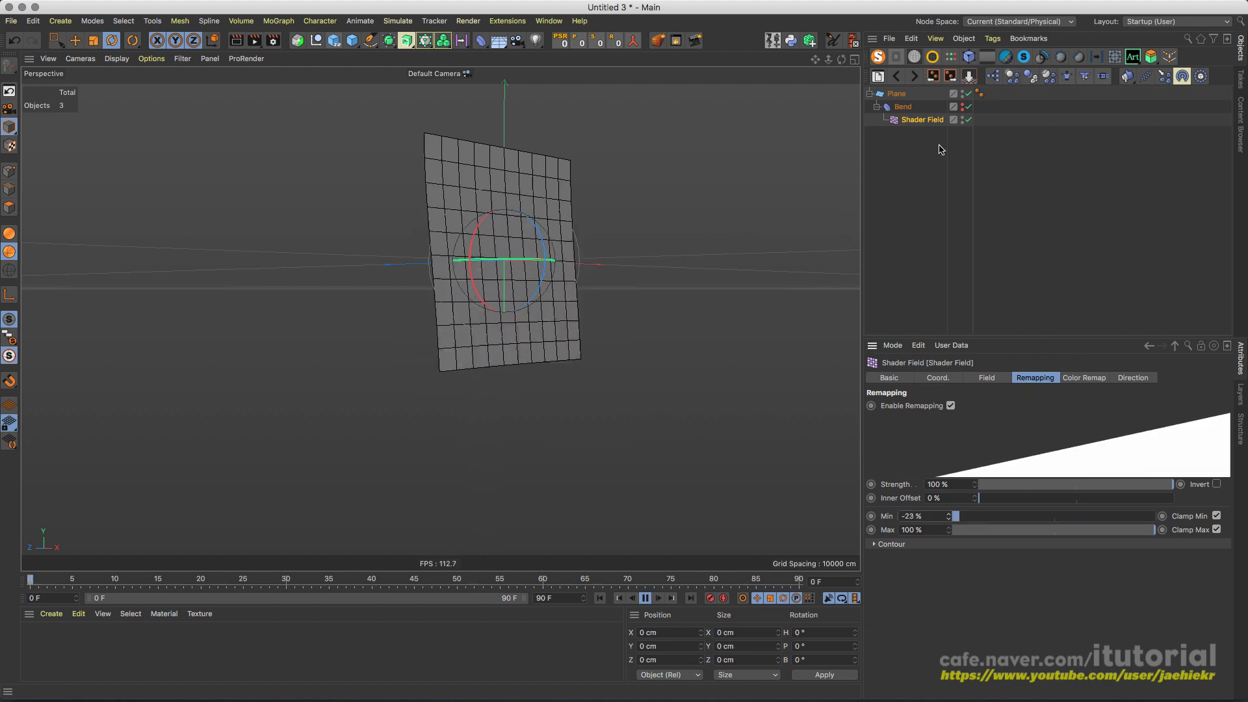
pyautogui.click(902, 107)
pyautogui.click(922, 120)
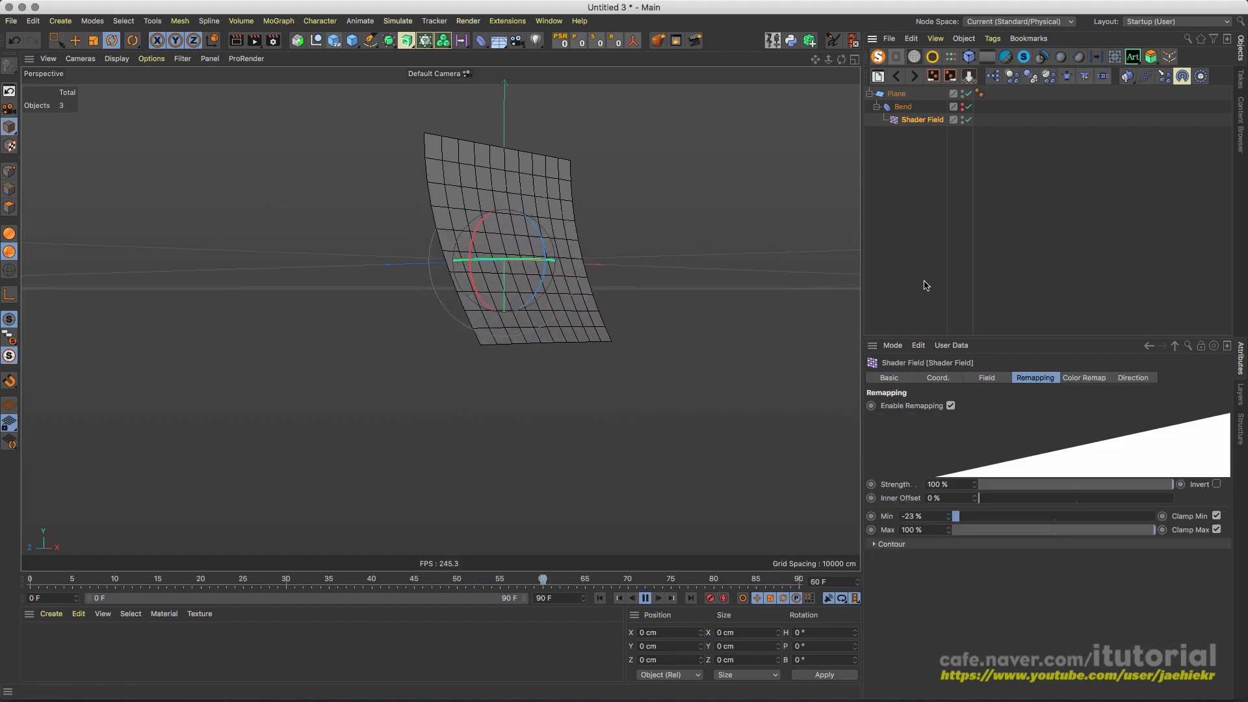
# Step: Set the Noise shader's Animation Speed to 2 and its second Relative Scale value to 569 %
pyautogui.click(986, 377)
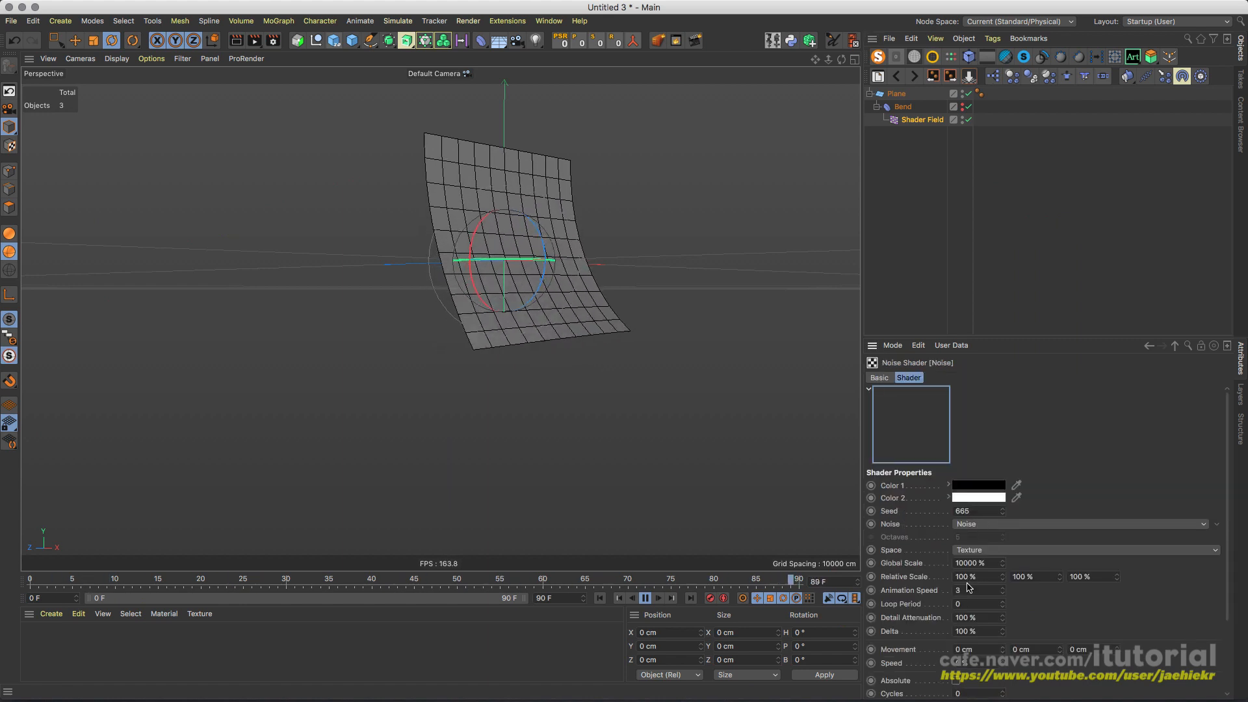
pyautogui.doubleClick(969, 590)
pyautogui.write('2')
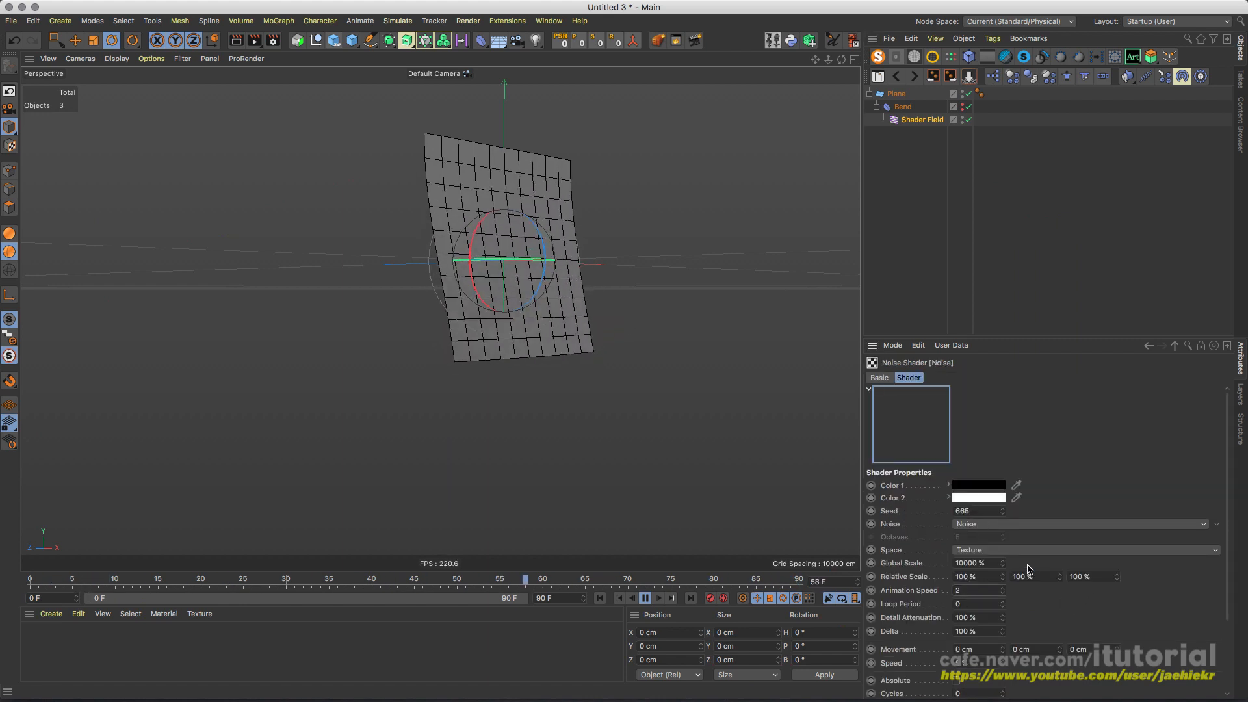
pyautogui.moveTo(1059, 576); pyautogui.dragTo(1059, 455)
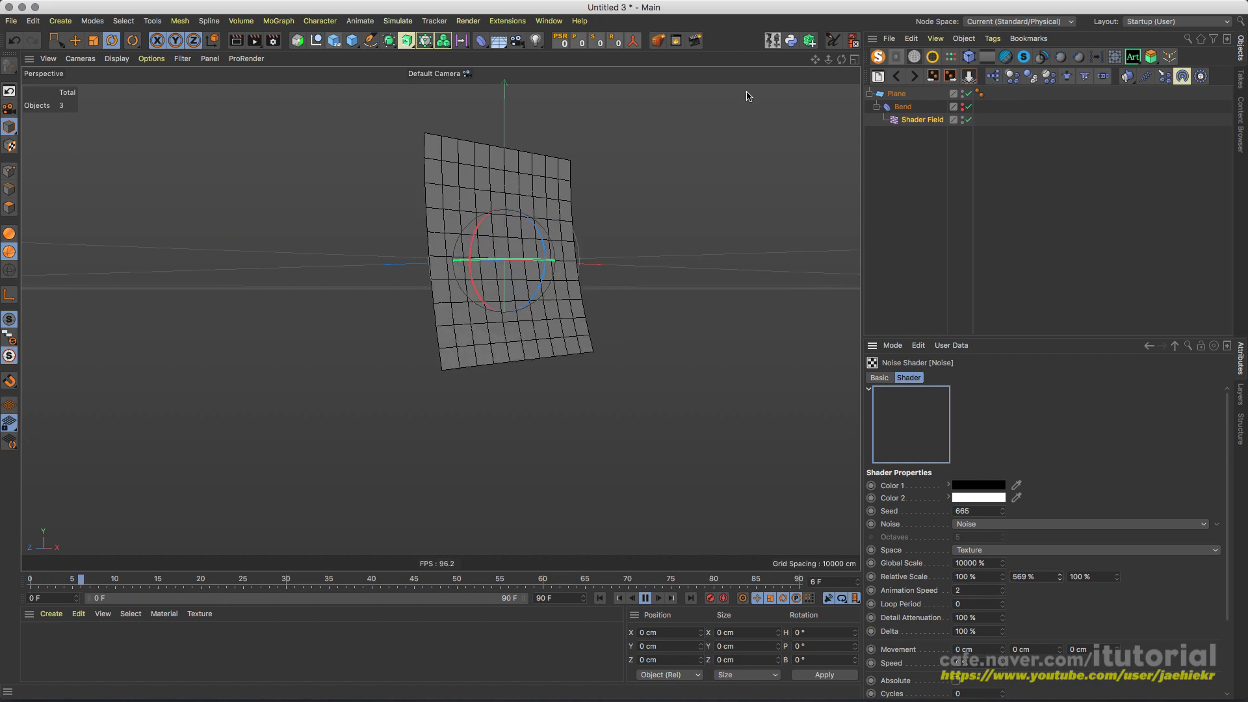
# Step: Examine the Plane's animated bending from another angle, stop the playback and inspect the bent shape
pyautogui.keyDown('alt'); pyautogui.moveTo(440, 319); pyautogui.dragTo(583, 312); pyautogui.keyUp('alt')
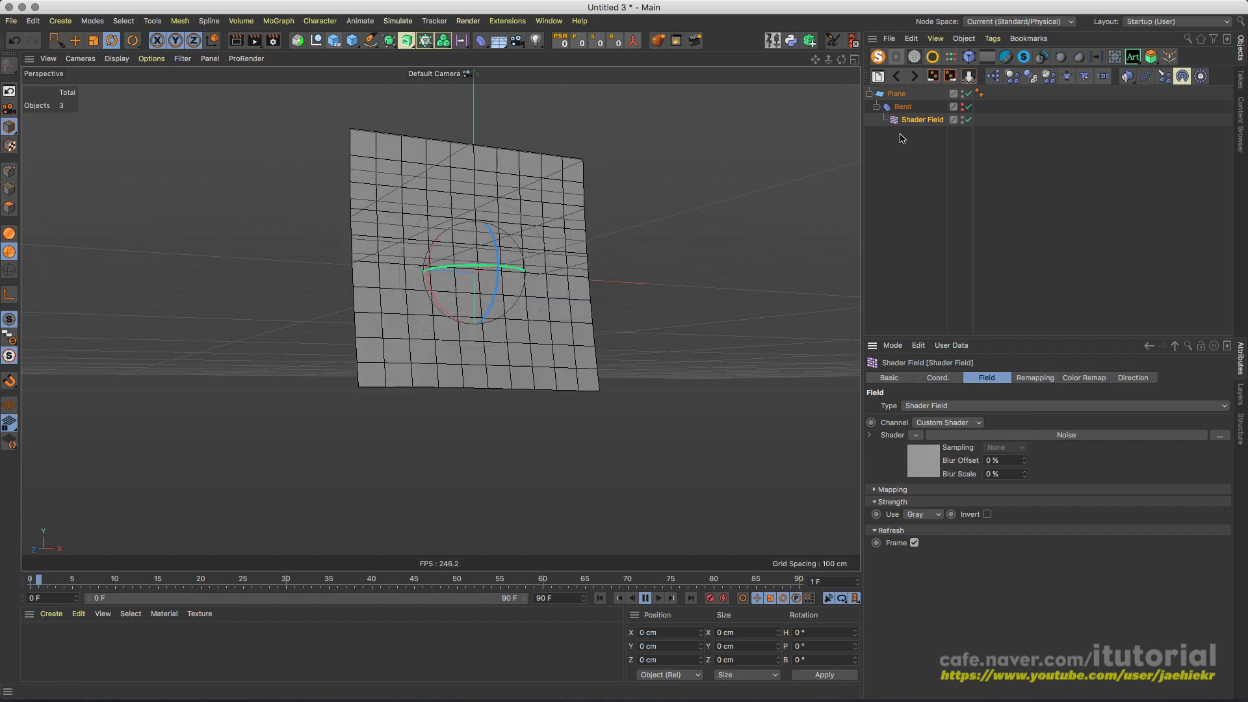
pyautogui.click(645, 598)
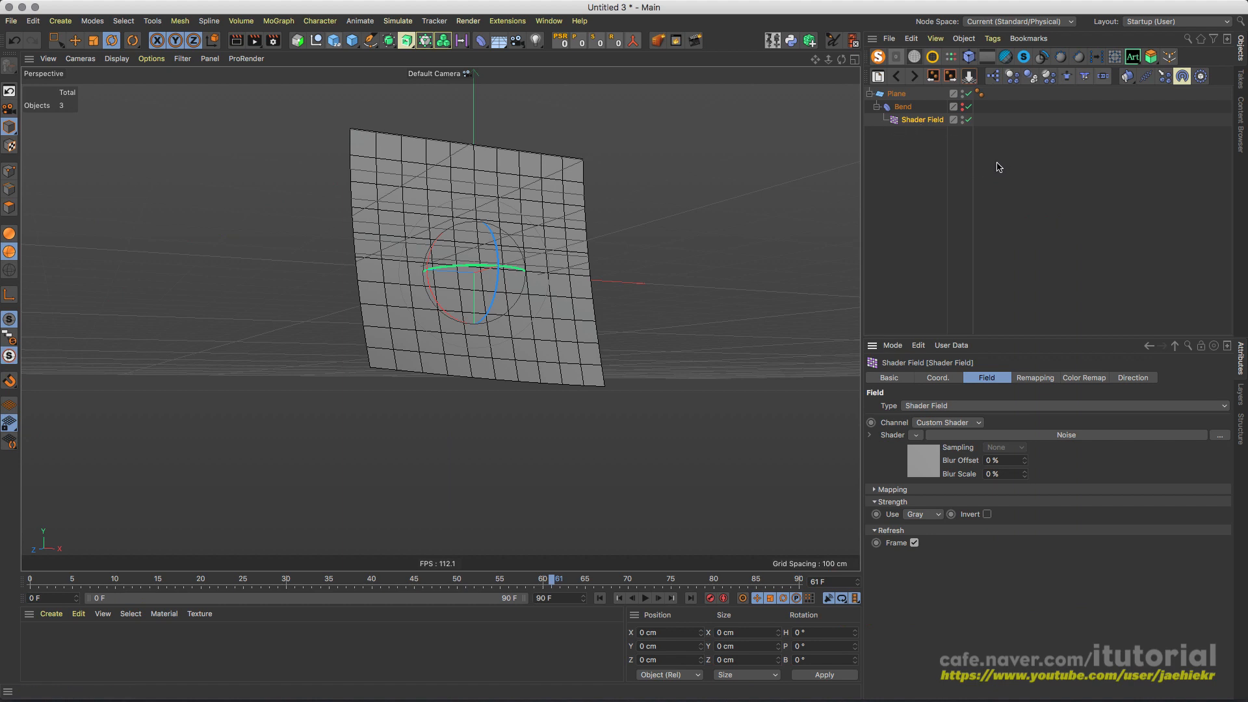
pyautogui.keyDown('alt'); pyautogui.moveTo(544, 240); pyautogui.dragTo(557, 252, button='middle'); pyautogui.keyUp('alt')
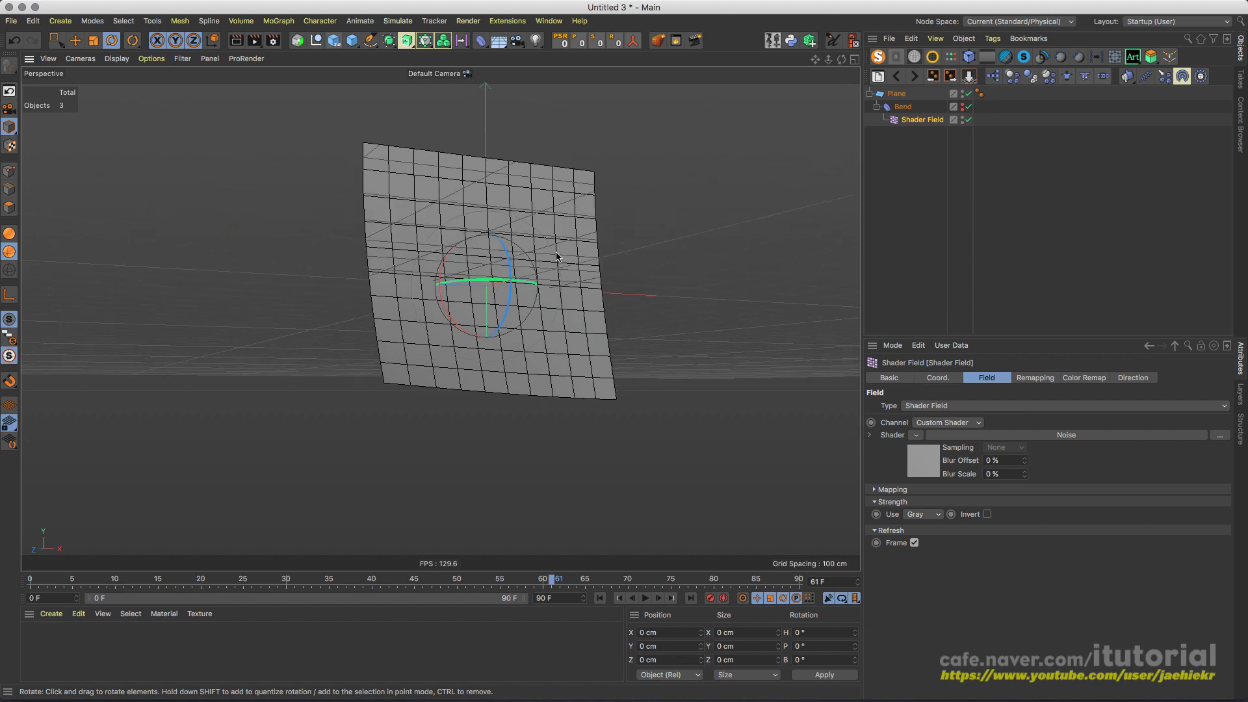
pyautogui.keyDown('alt'); pyautogui.moveTo(557, 256); pyautogui.dragTo(517, 242); pyautogui.keyUp('alt')
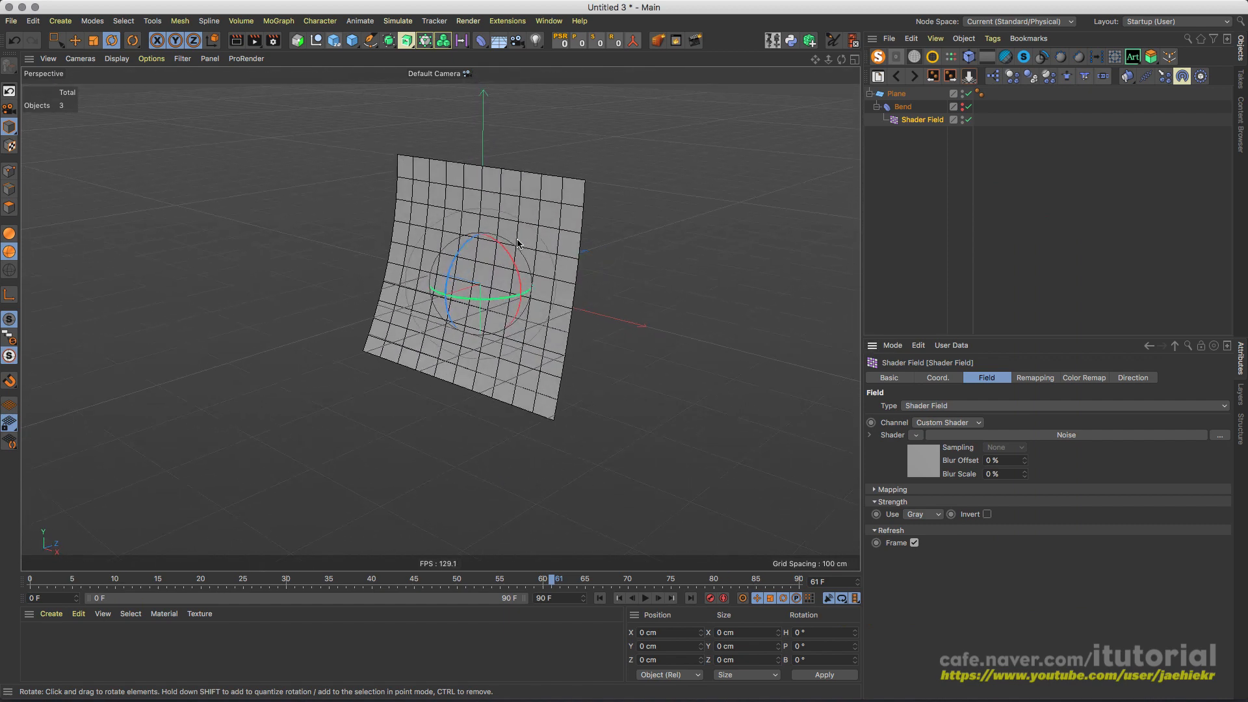